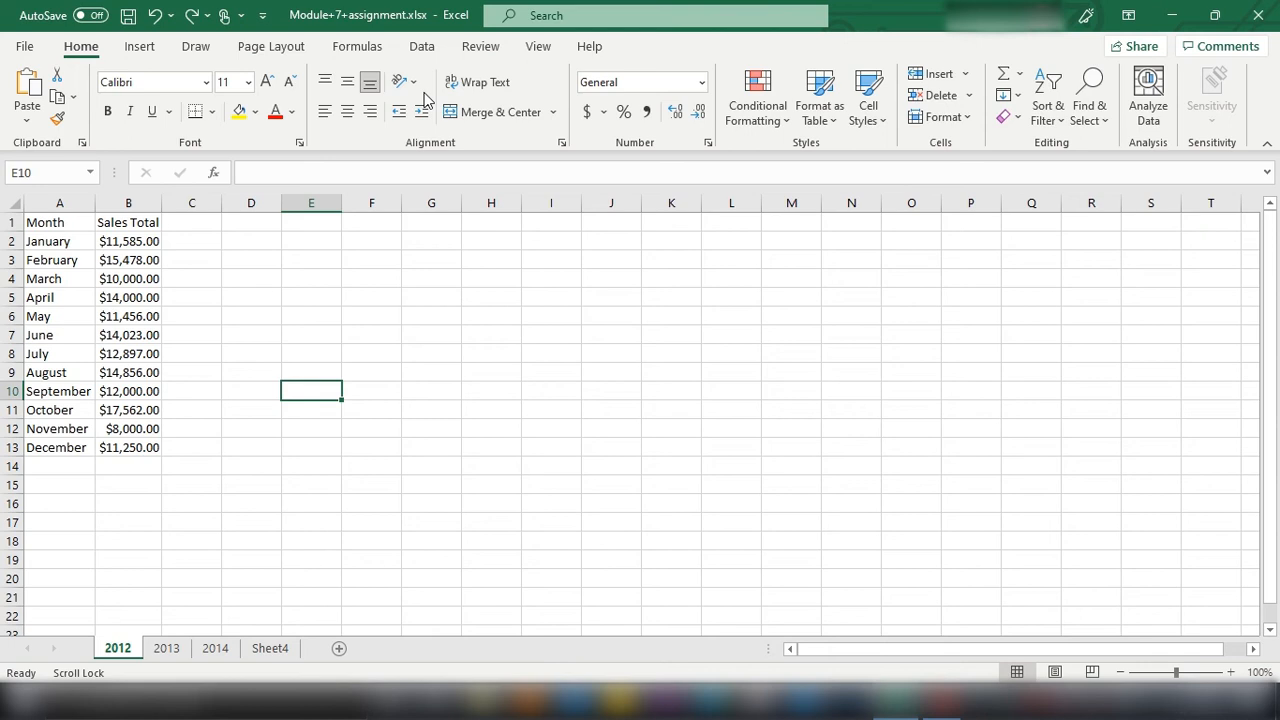
# Step: Review the monthly sales on the 2012, 2013 and 2014 sheets and the combined table on Sheet4
pyautogui.click(174, 649)
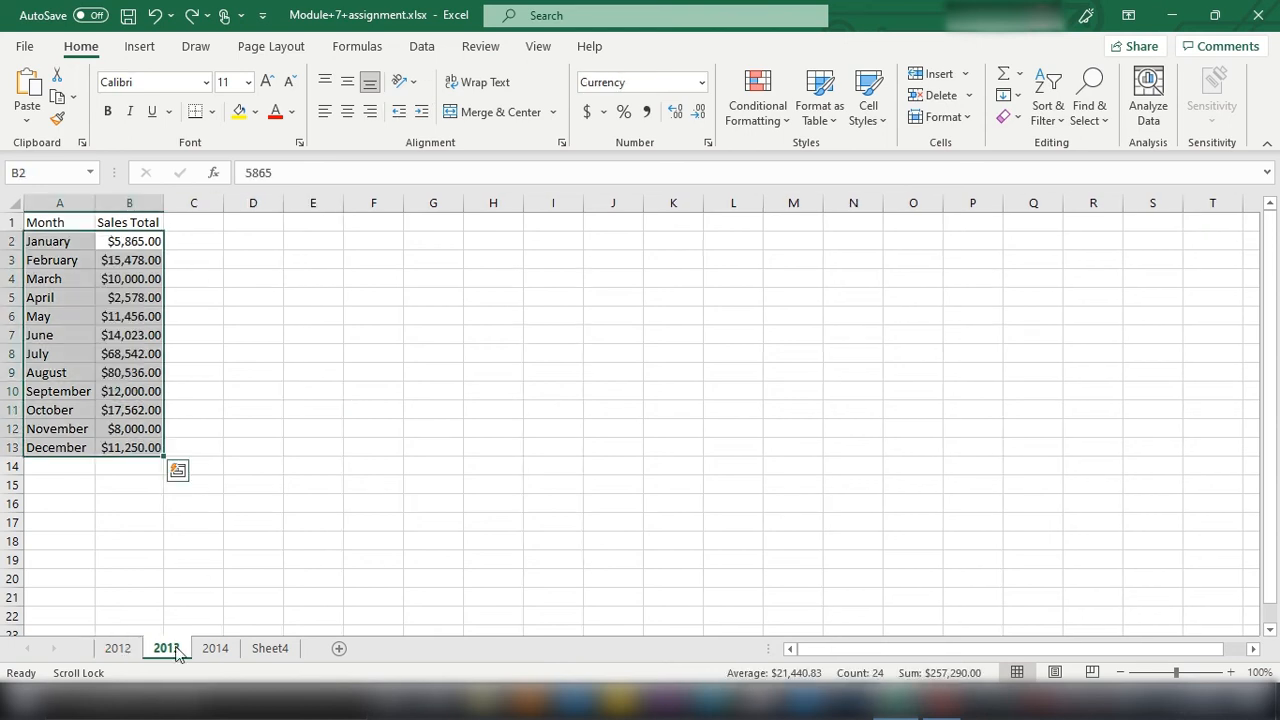
pyautogui.click(215, 648)
pyautogui.click(269, 648)
pyautogui.click(117, 648)
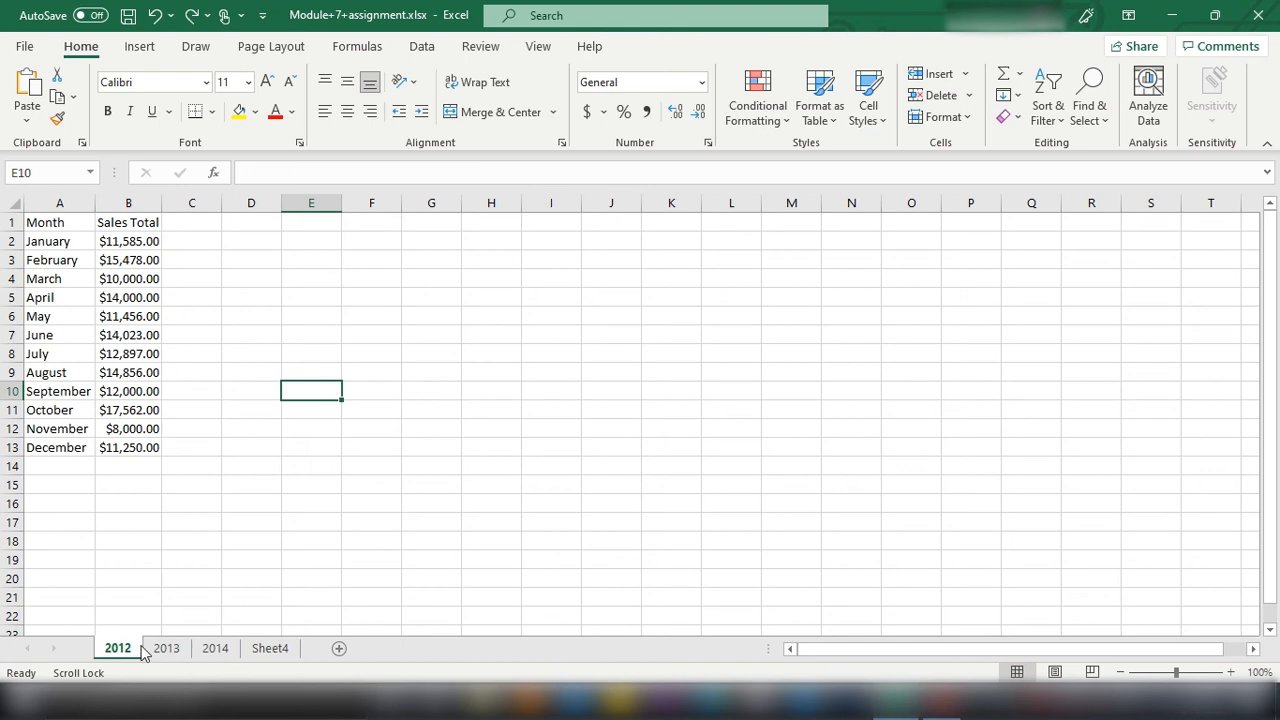
pyautogui.click(170, 649)
pyautogui.click(221, 649)
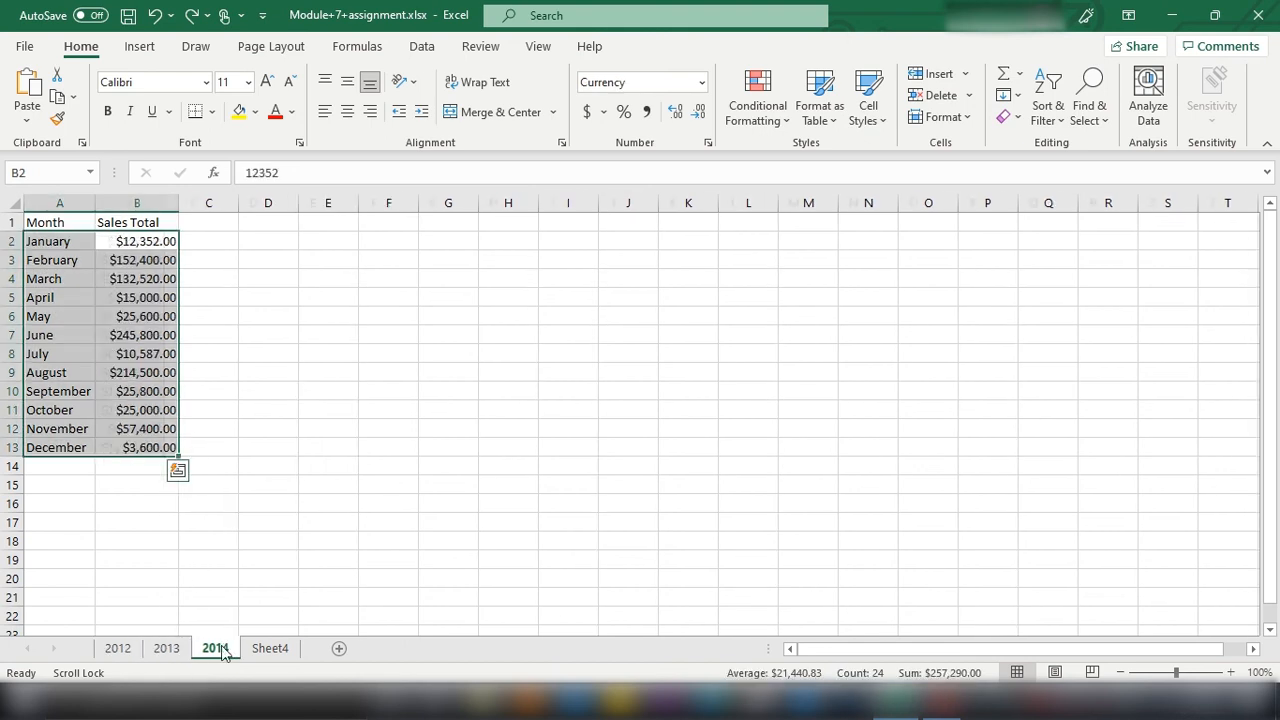
pyautogui.click(203, 522)
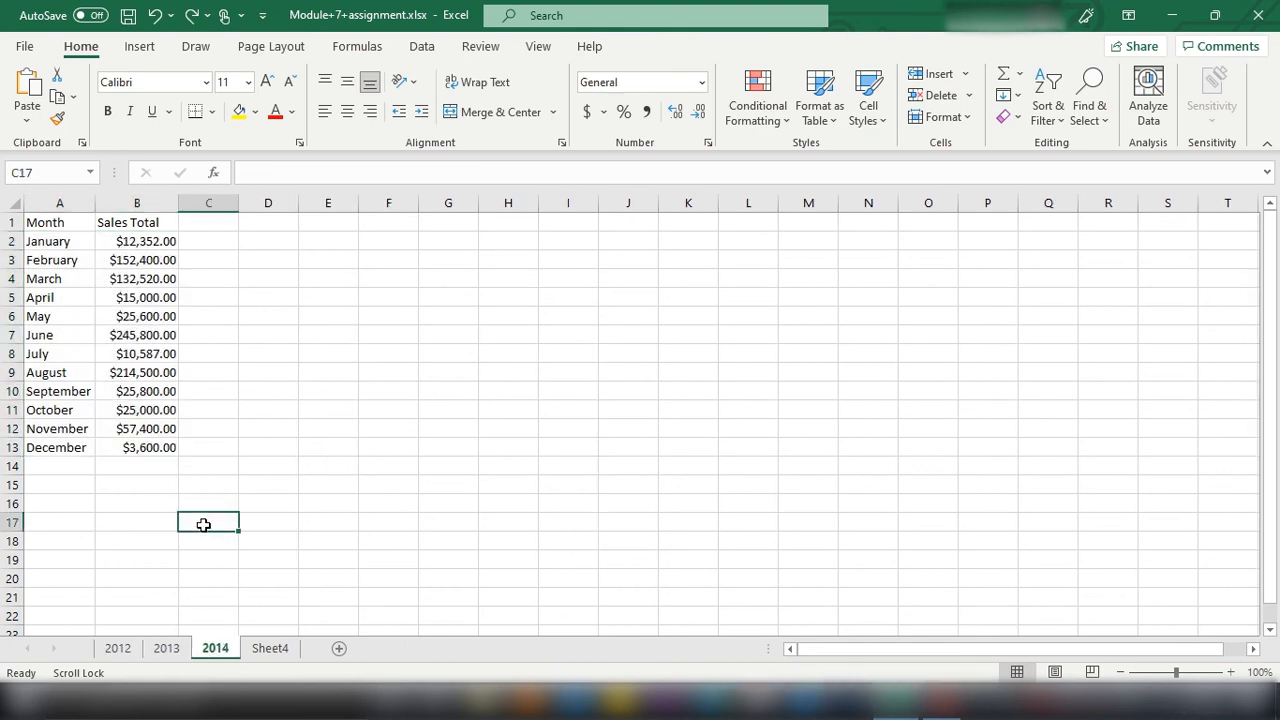
pyautogui.click(262, 648)
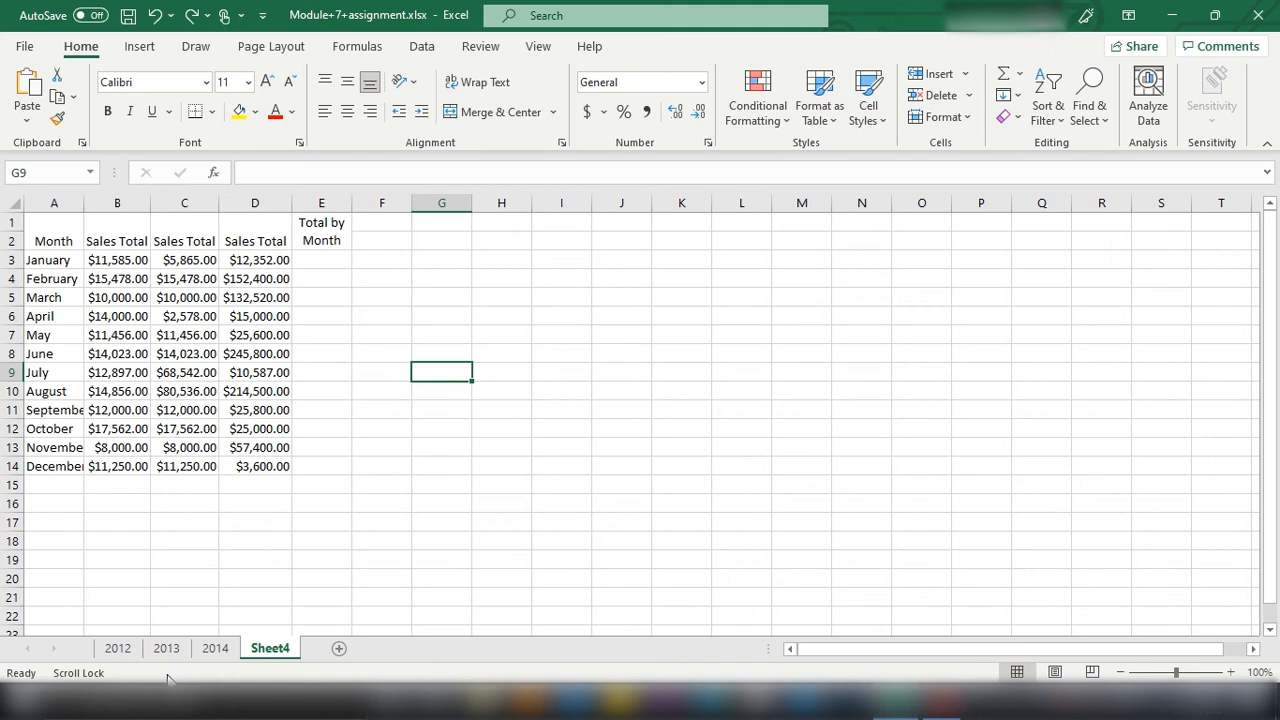
# Step: Add a blank worksheet after Sheet4 and delete it again
pyautogui.click(339, 649)
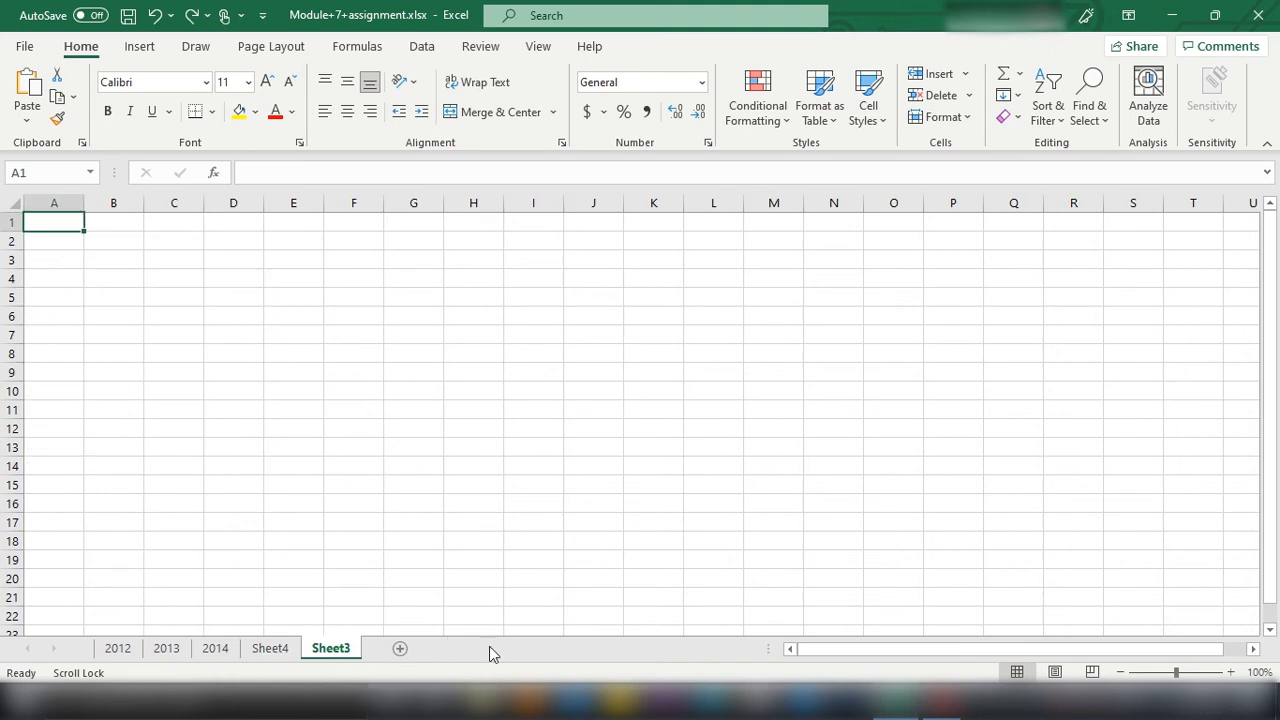
pyautogui.rightClick(339, 652)
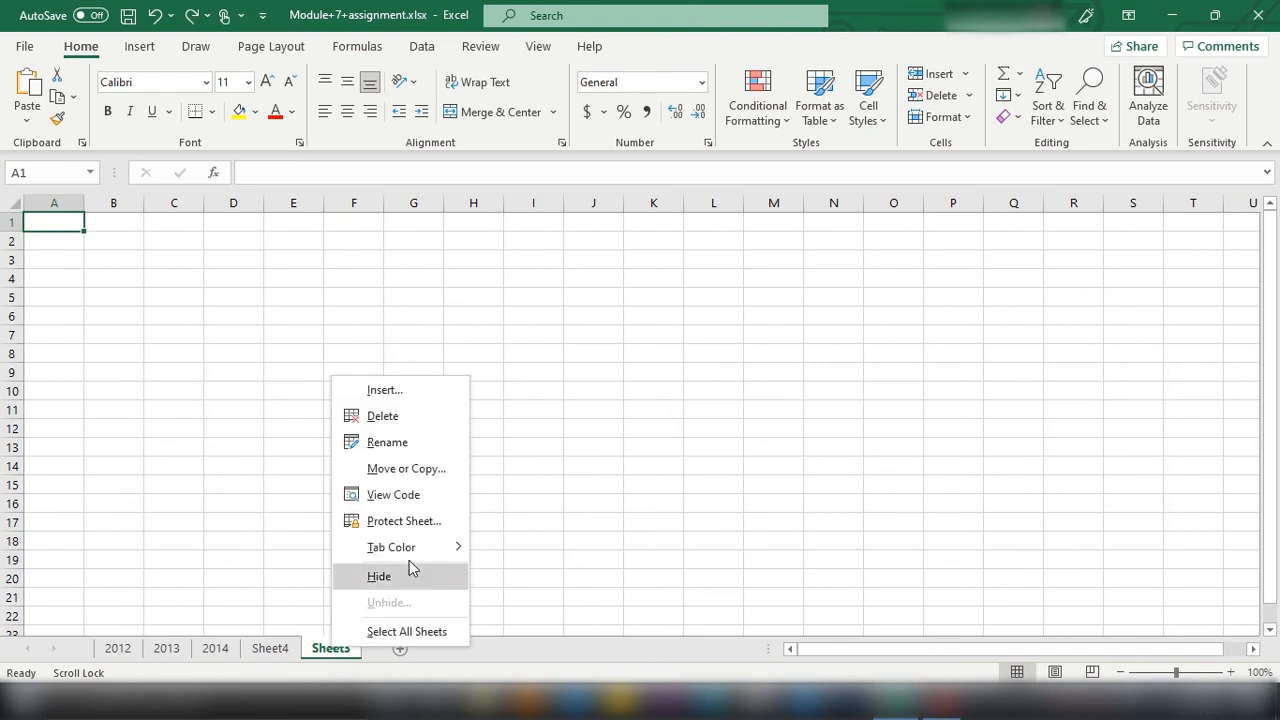
pyautogui.click(390, 418)
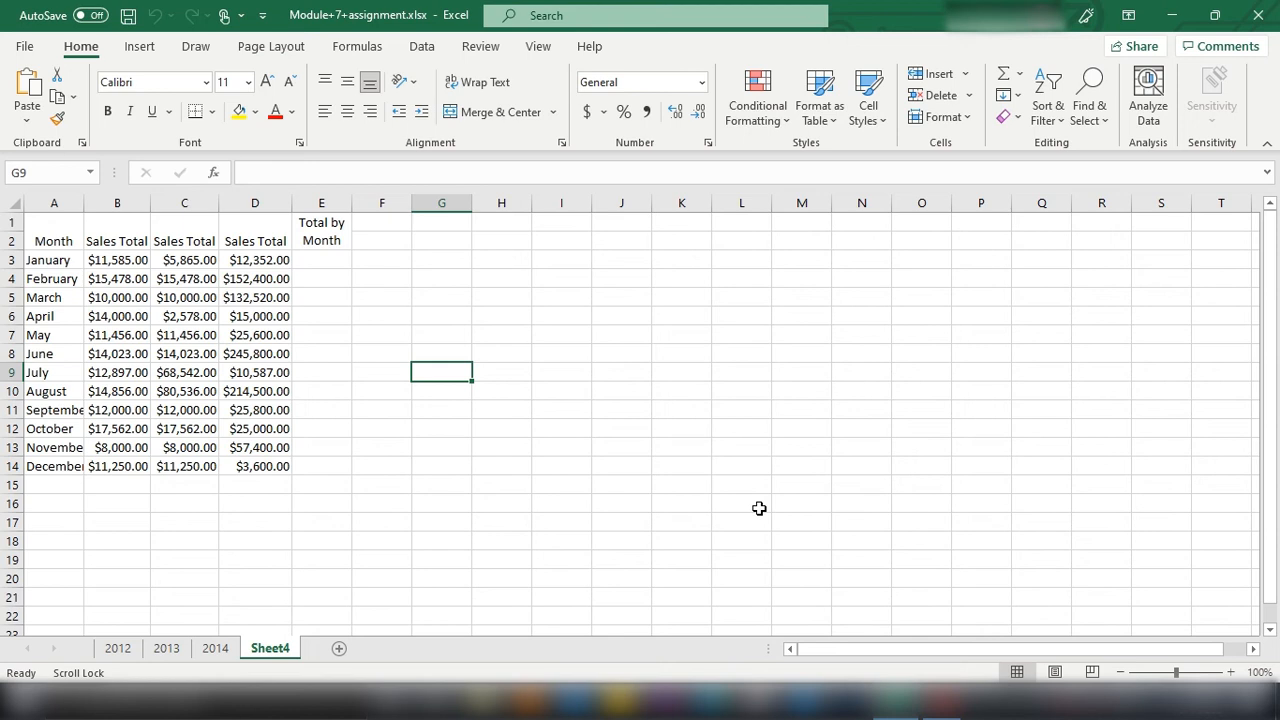
# Step: Compare the 2012 sheet with Sheet4 and examine the three Sales Total columns in the combined table
pyautogui.click(118, 648)
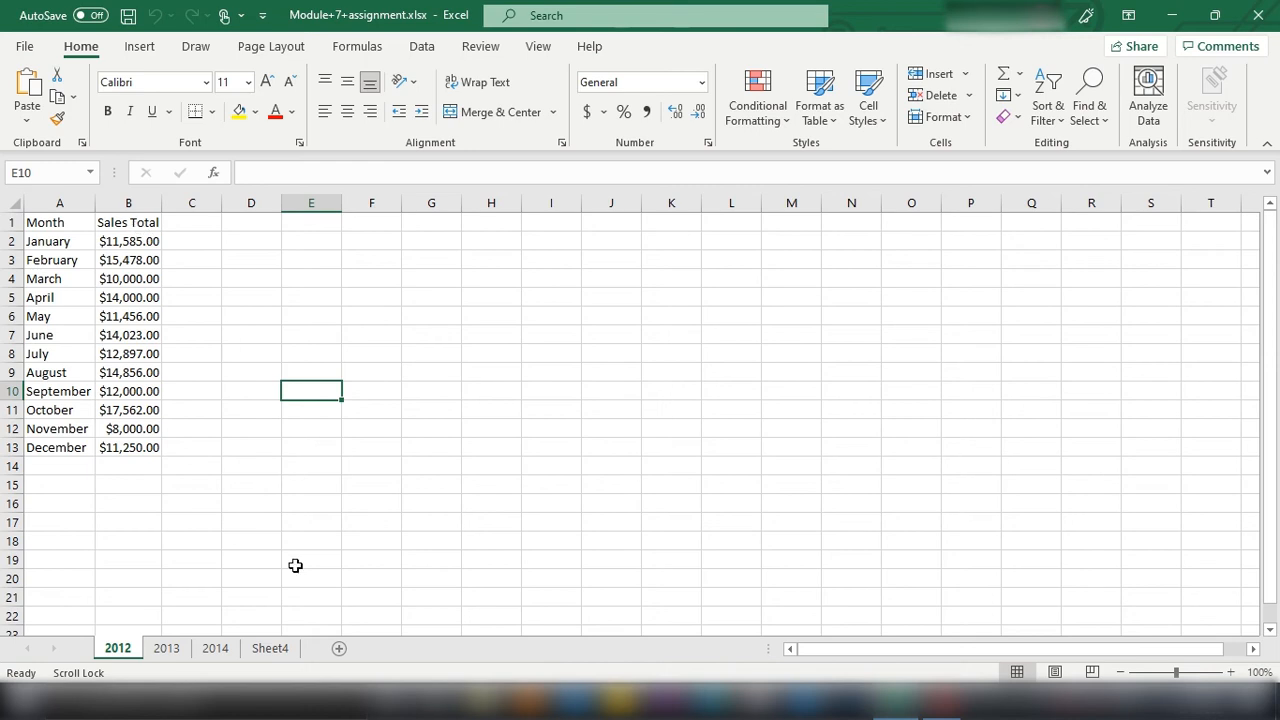
pyautogui.click(268, 649)
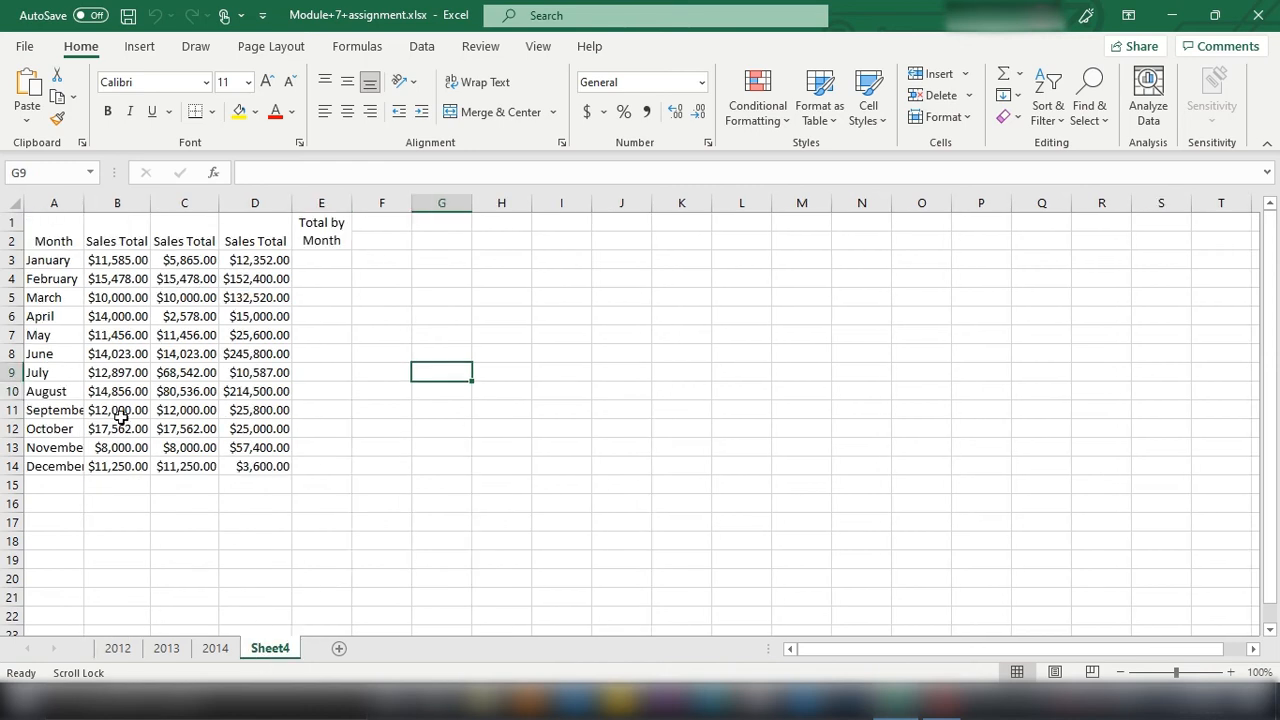
pyautogui.hotkey('alt', 'space')
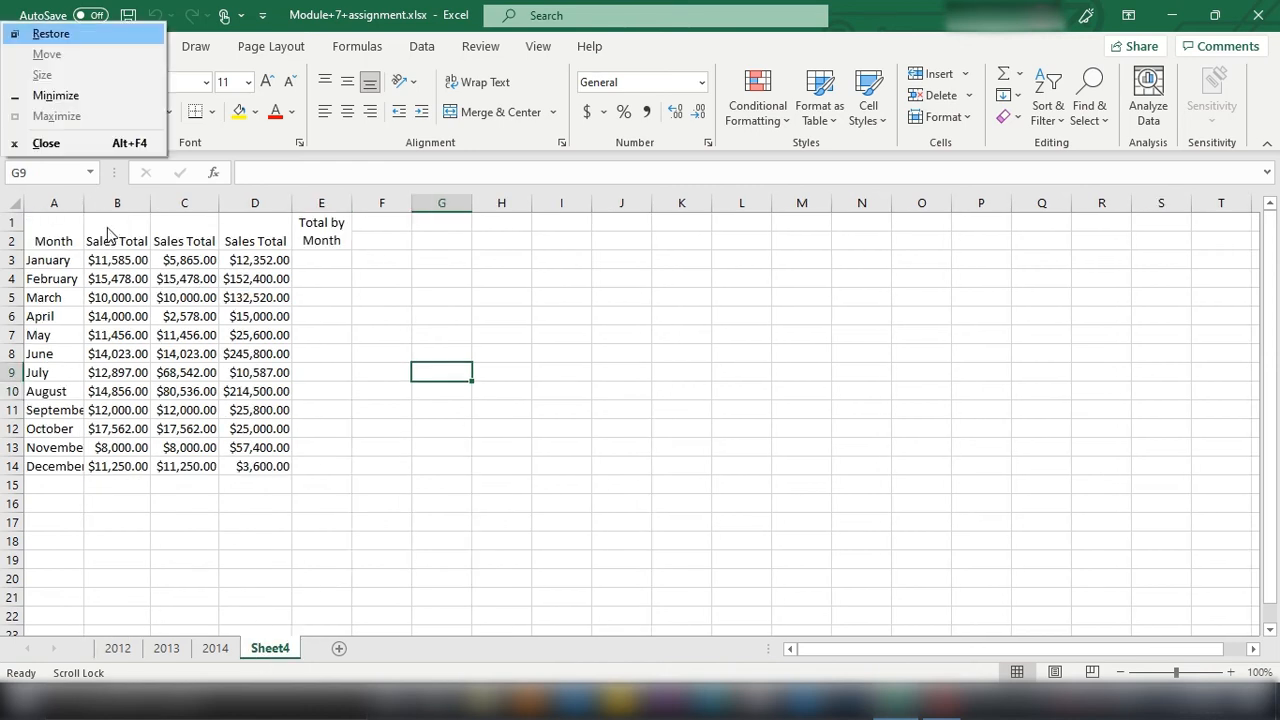
pyautogui.click(112, 210)
pyautogui.moveTo(114, 237); pyautogui.dragTo(127, 461)
pyautogui.moveTo(186, 228); pyautogui.dragTo(186, 468)
pyautogui.moveTo(262, 221); pyautogui.dragTo(260, 464)
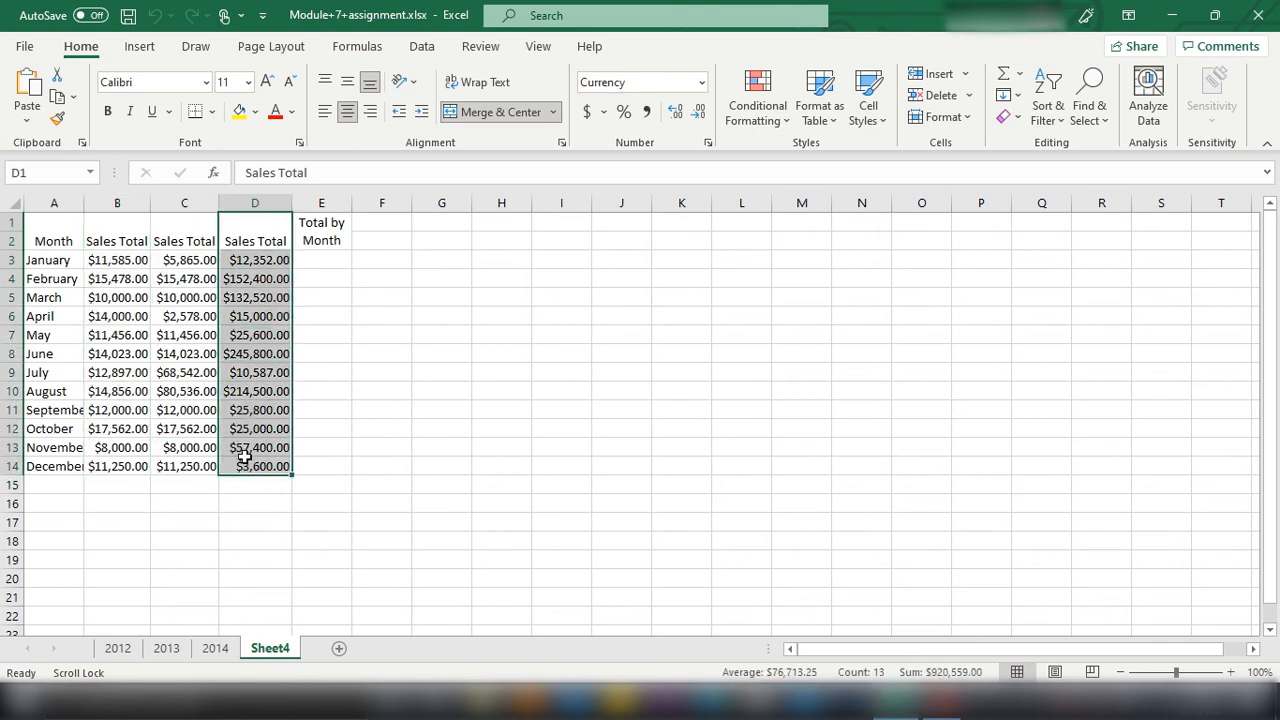
pyautogui.click(472, 302)
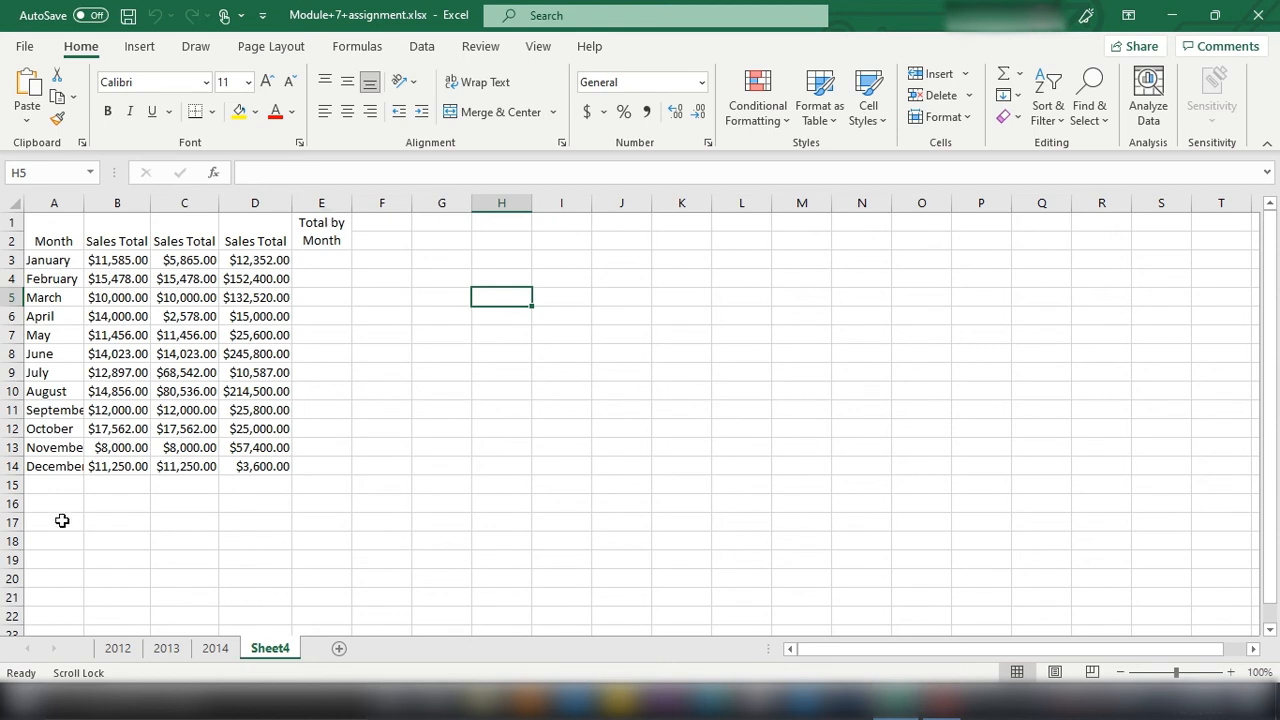
# Step: Enter the row label Total in cell A15, below December on Sheet4
pyautogui.click(45, 490)
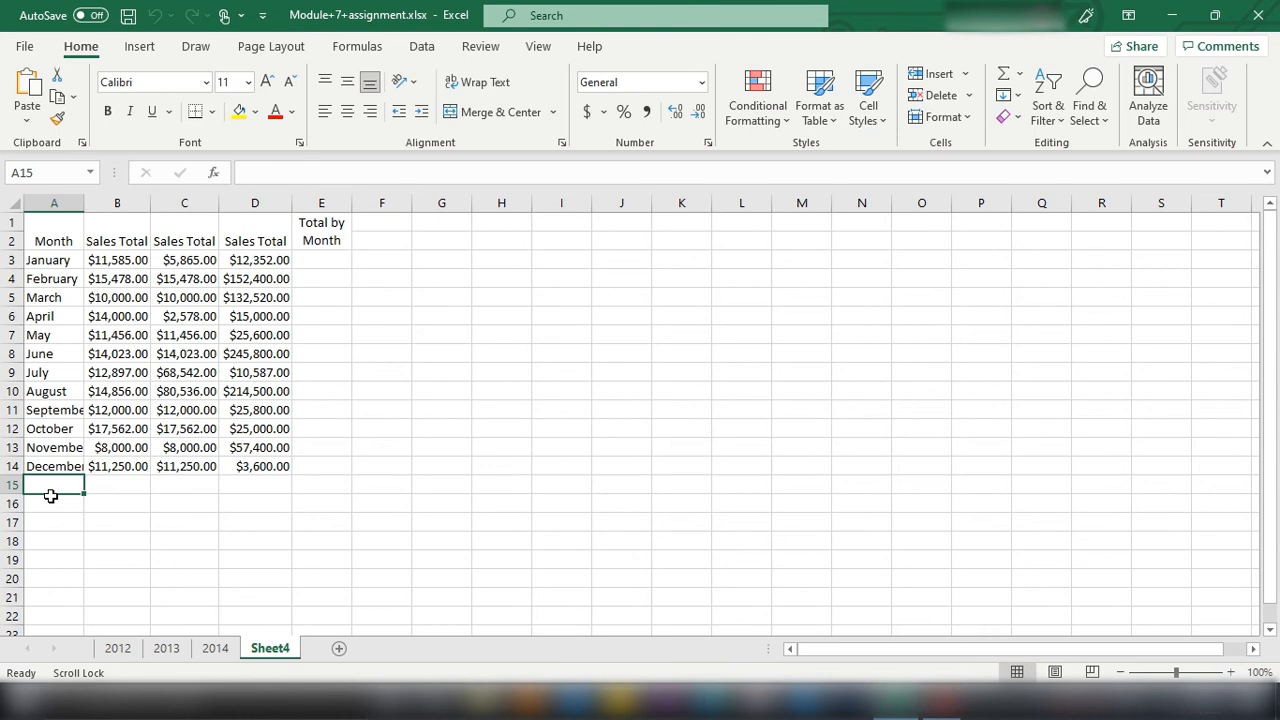
pyautogui.write('To')
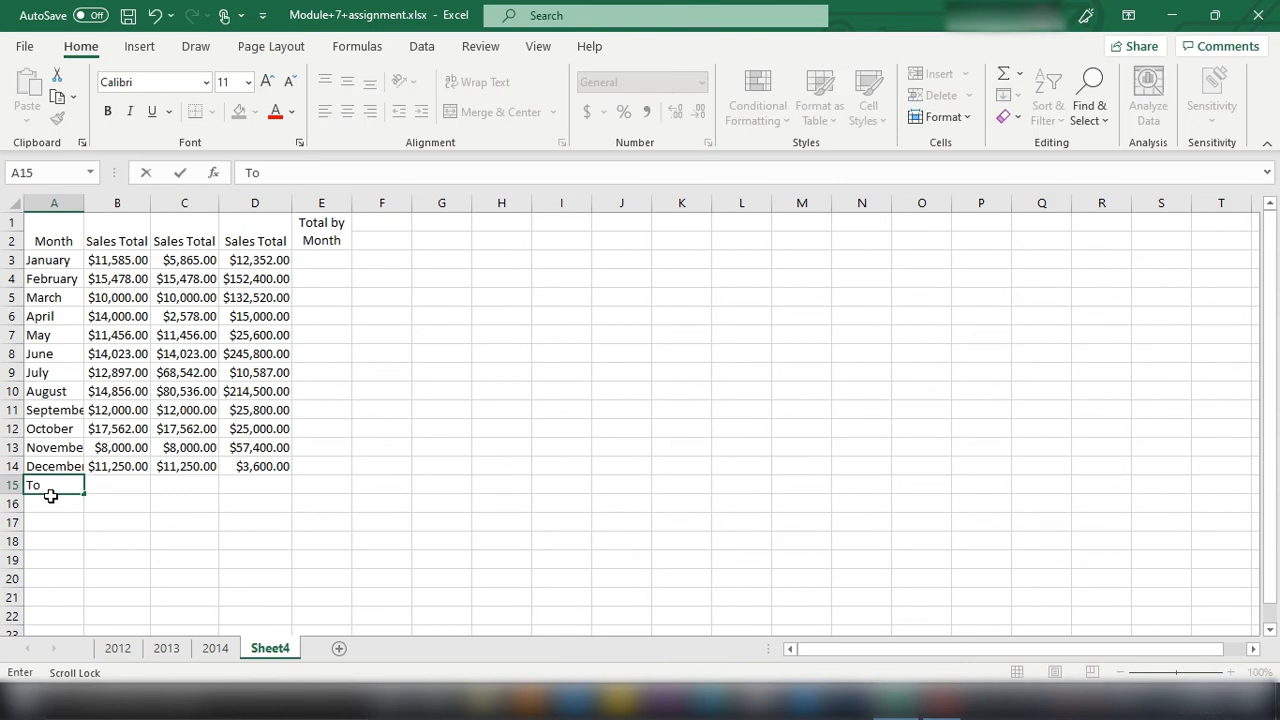
pyautogui.write('tal')
pyautogui.click(96, 498)
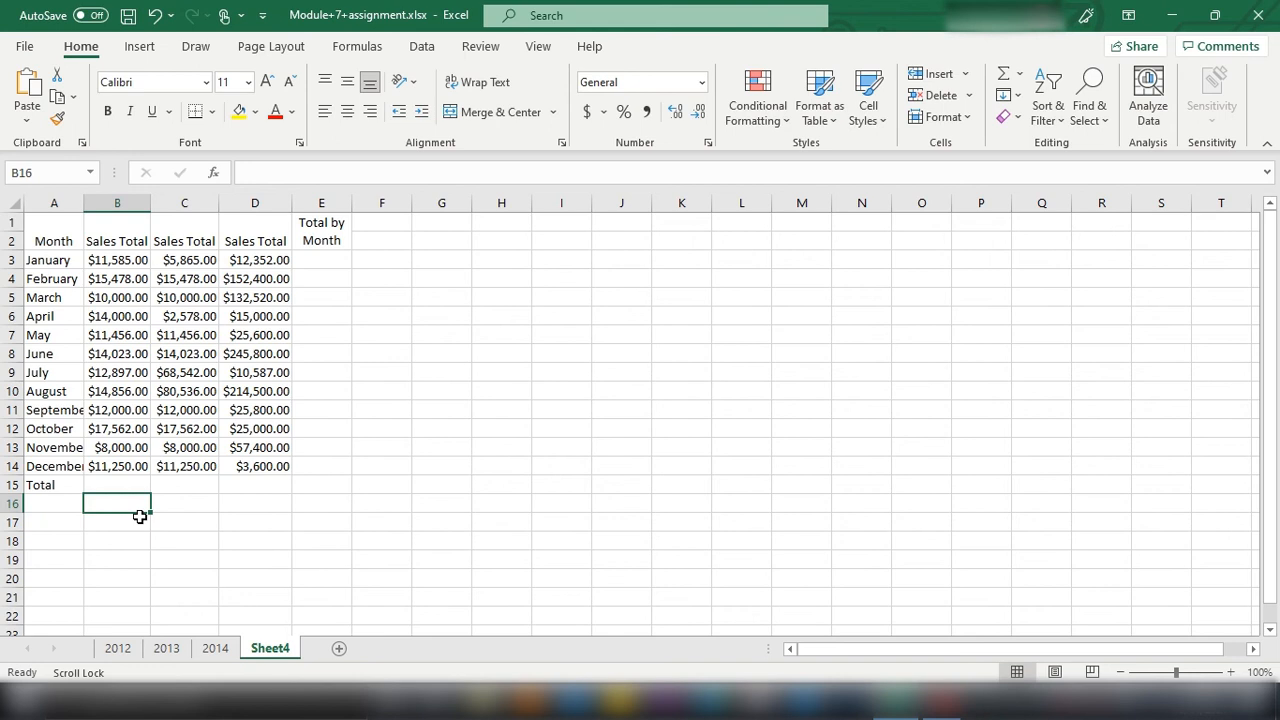
# Step: Total the first Sales Total column in cell B15 with the formula =sum(B3:B14)
pyautogui.click(144, 481)
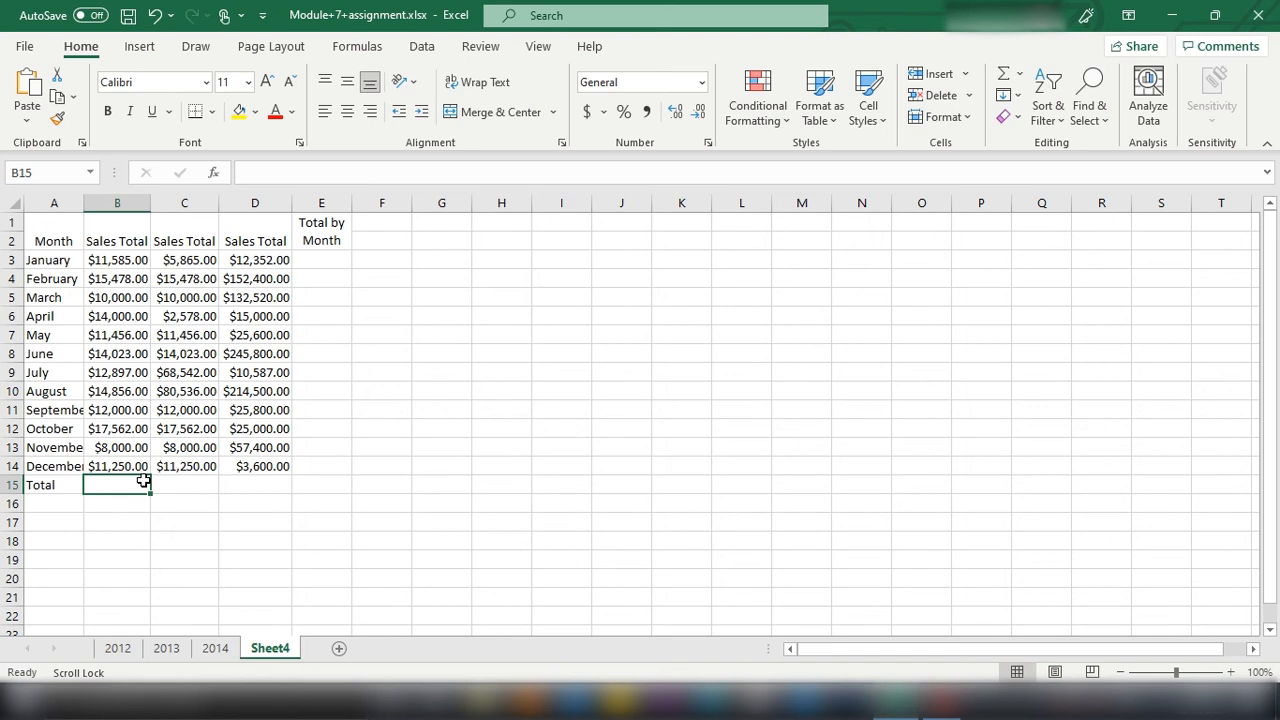
pyautogui.write('=')
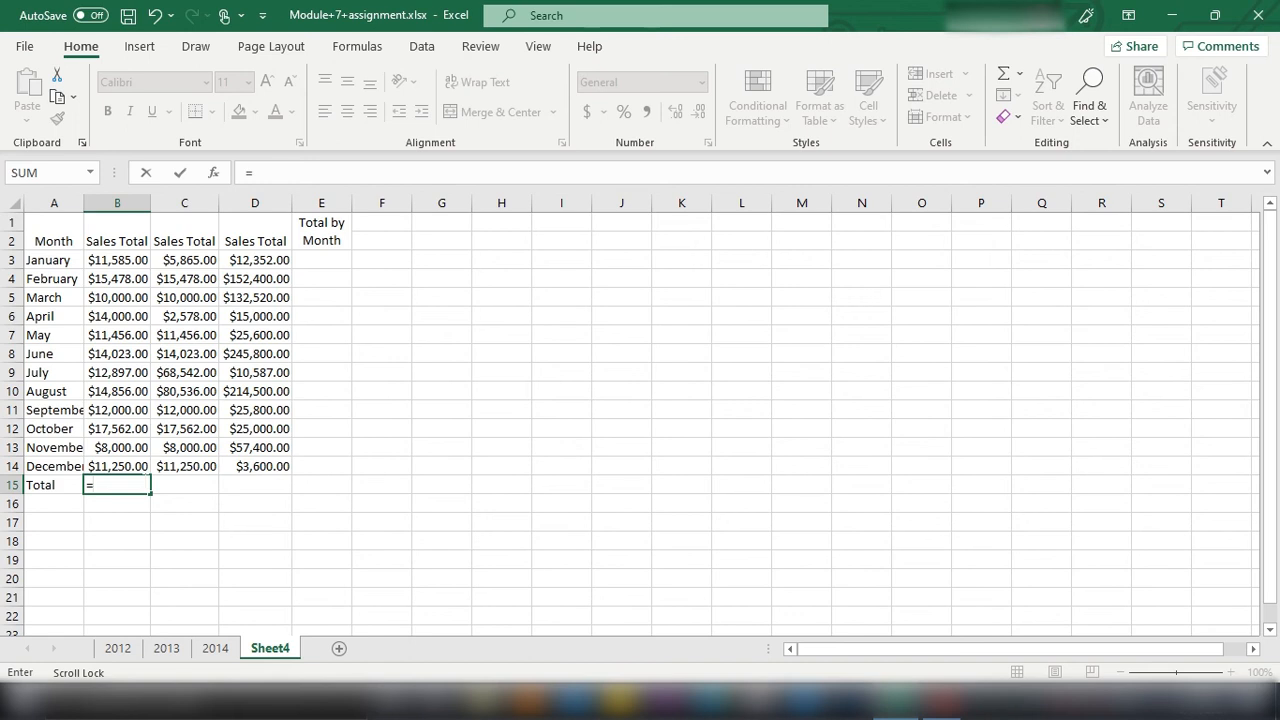
pyautogui.write('s')
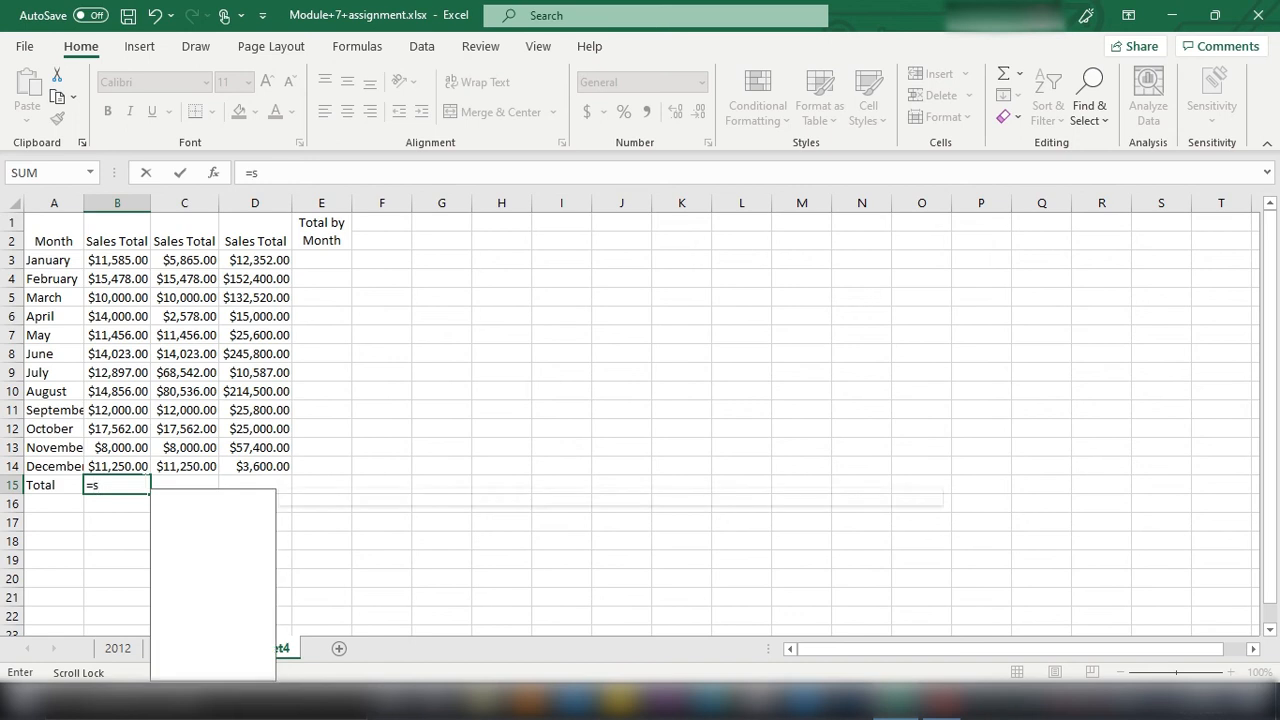
pyautogui.write('um(')
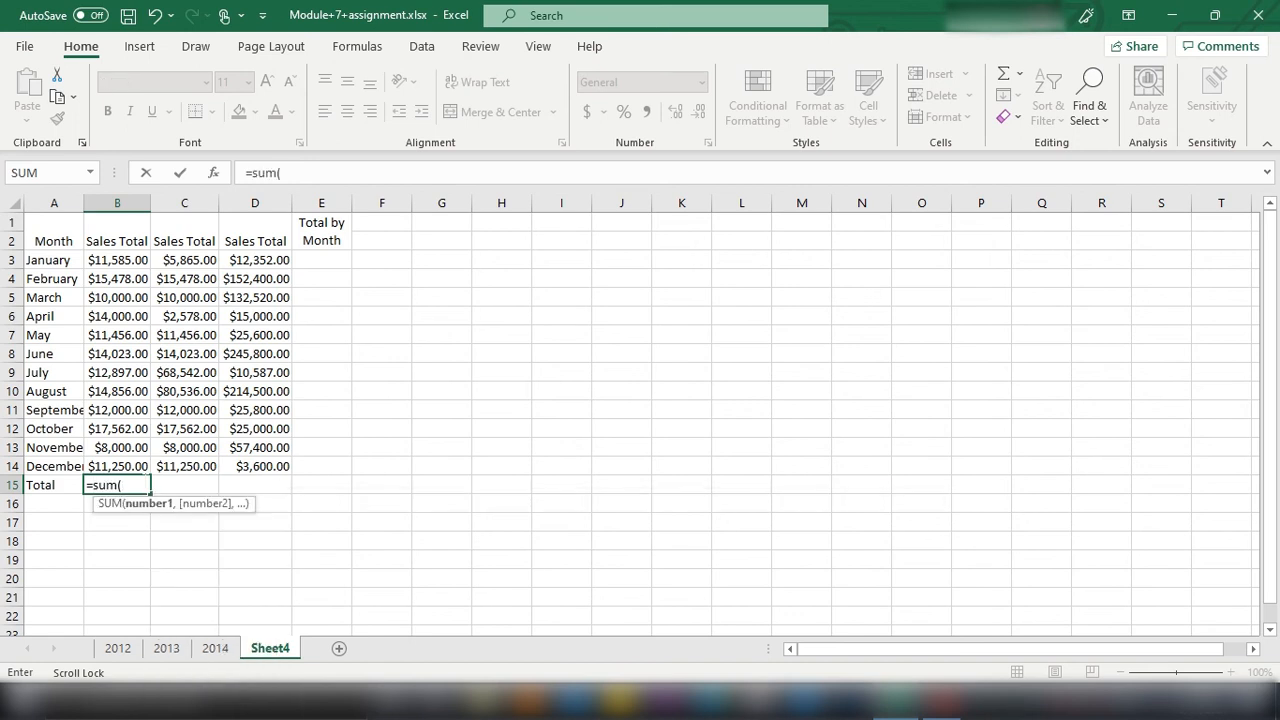
pyautogui.click(140, 266)
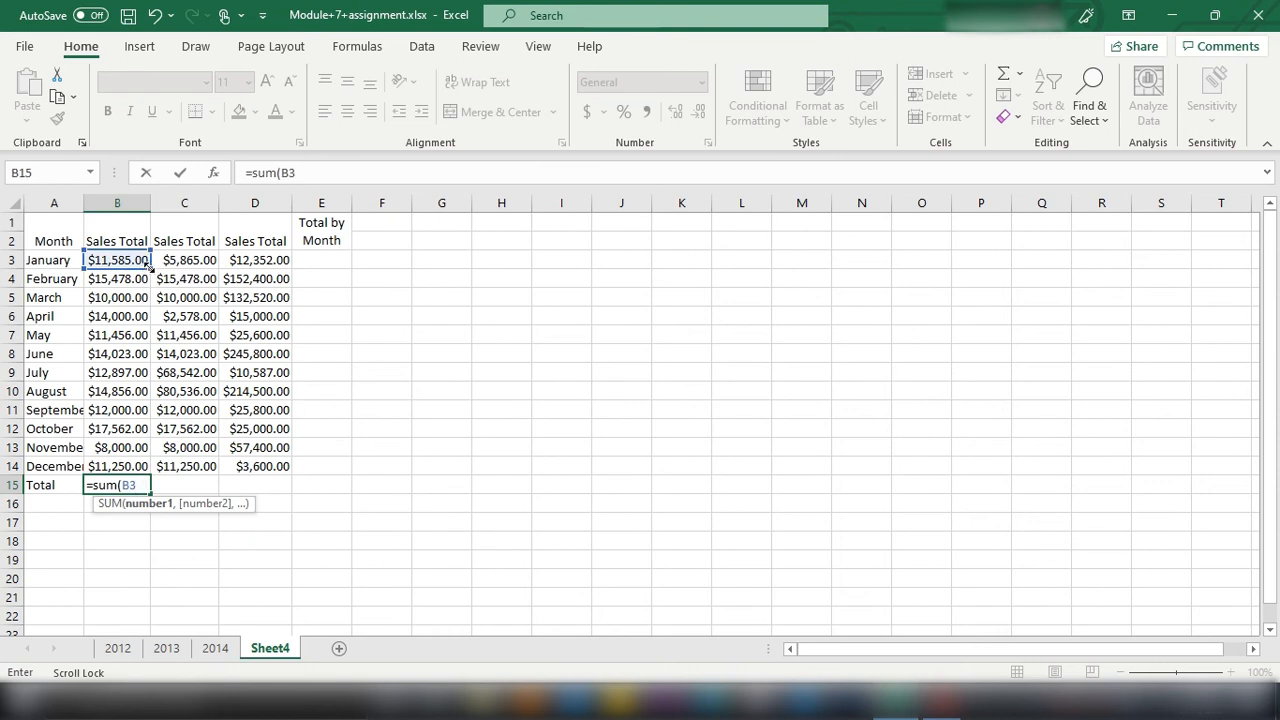
pyautogui.moveTo(148, 268); pyautogui.dragTo(150, 456)
pyautogui.write(')')
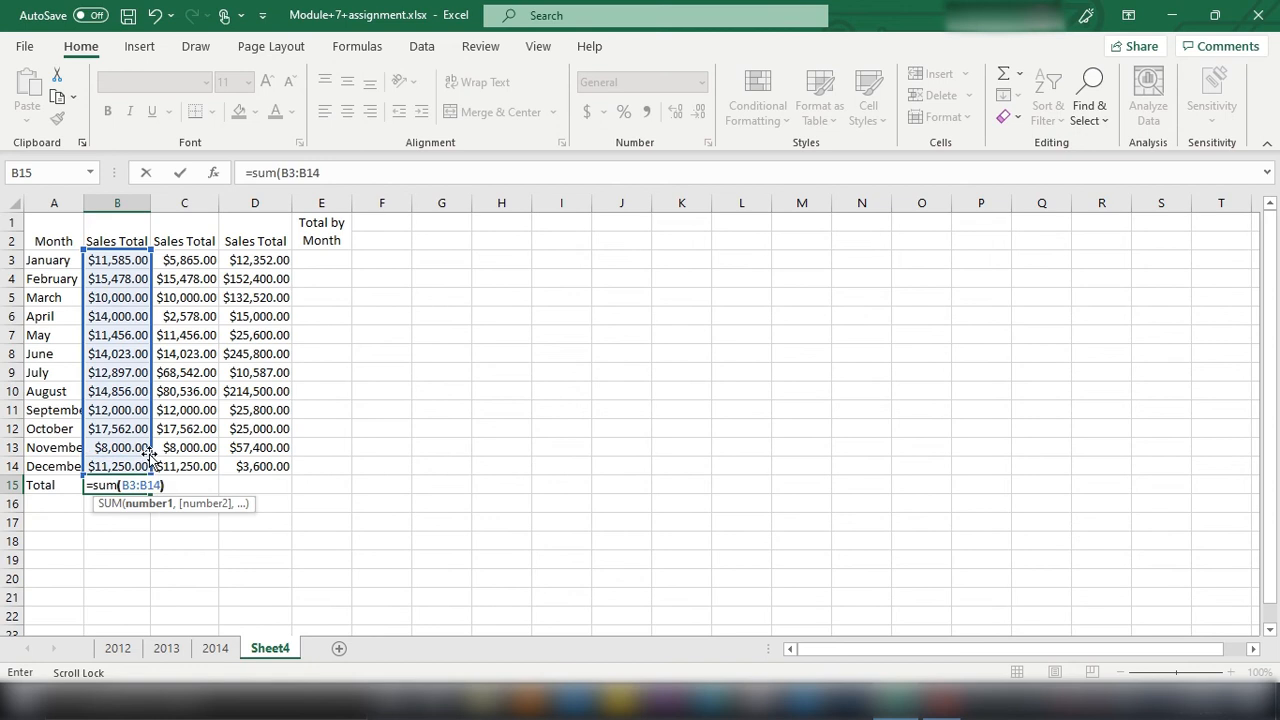
pyautogui.press('Return')
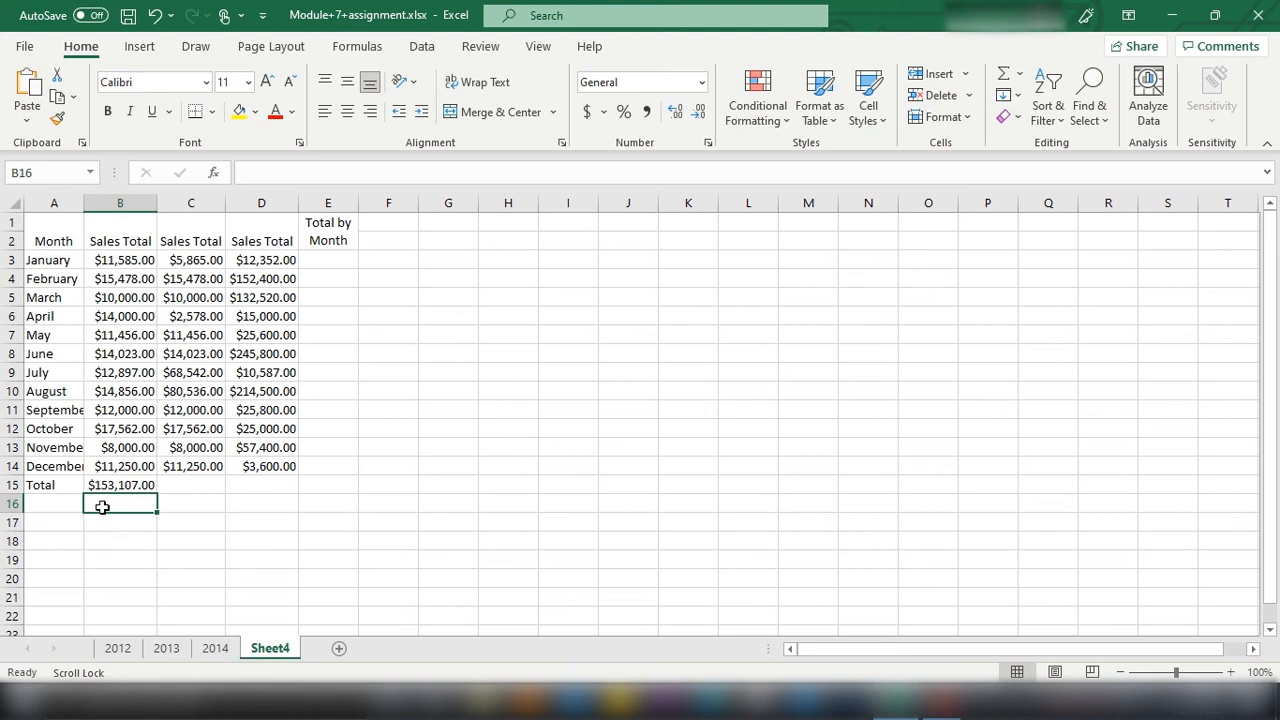
# Step: Make the Total row bold across cells A15 to D15
pyautogui.moveTo(40, 485); pyautogui.dragTo(286, 484)
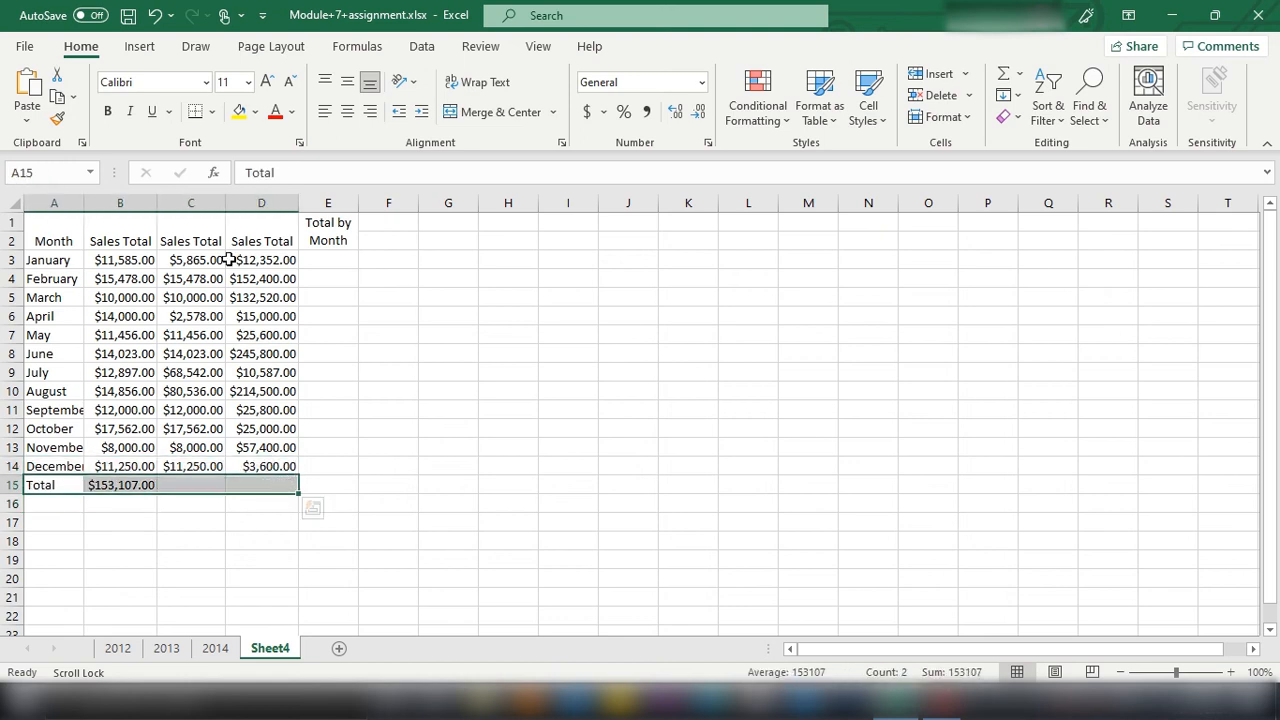
pyautogui.click(110, 112)
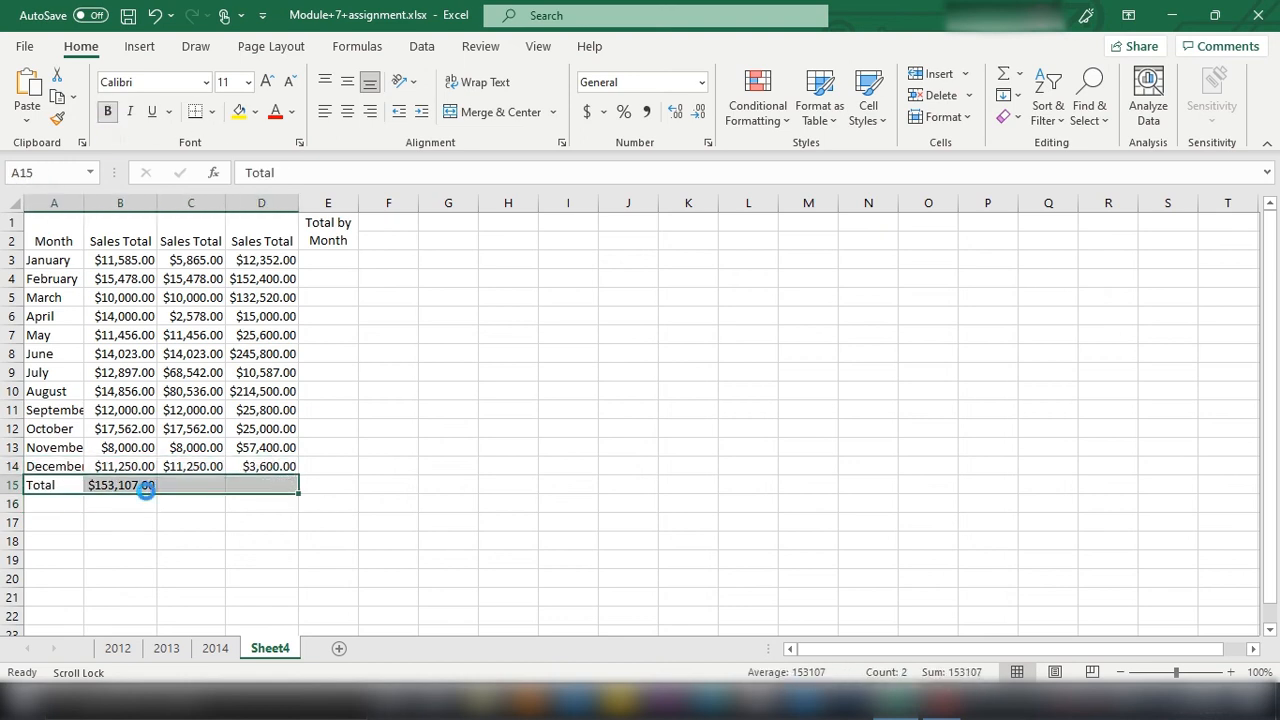
pyautogui.click(171, 486)
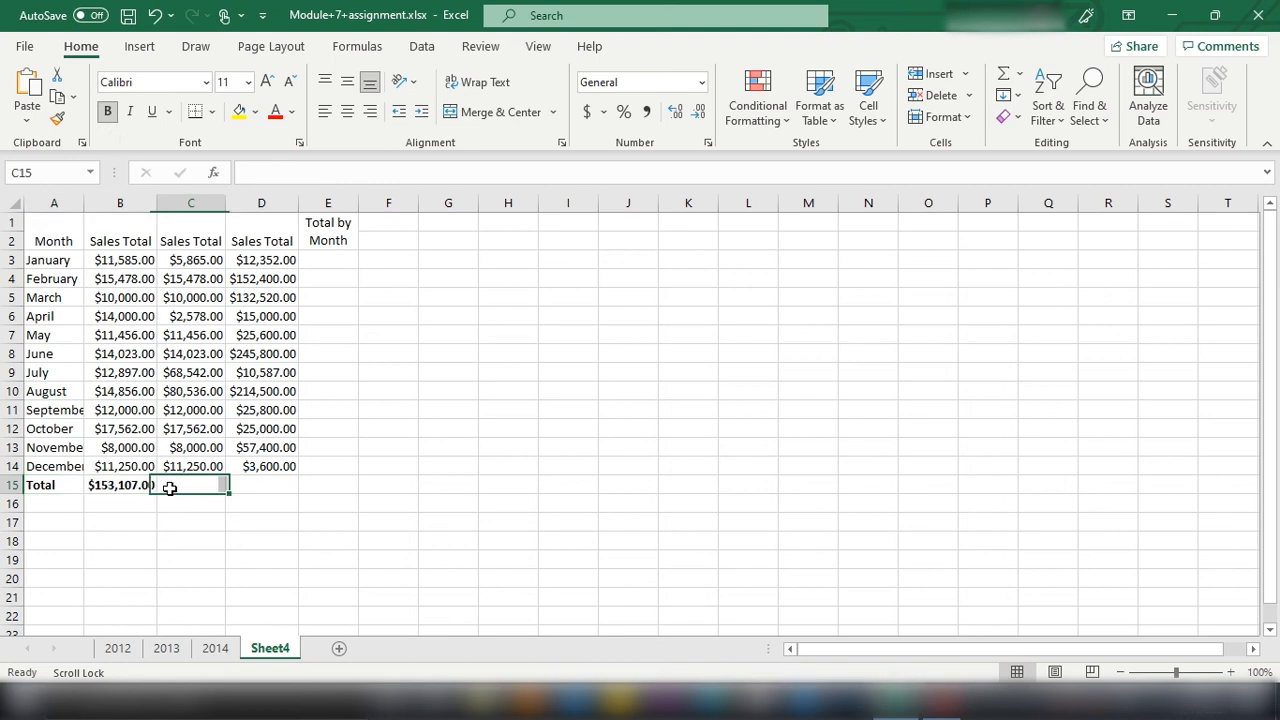
# Step: Fill the sum formula from B15 across to C15 and D15 to total the other two sales columns
pyautogui.click(109, 490)
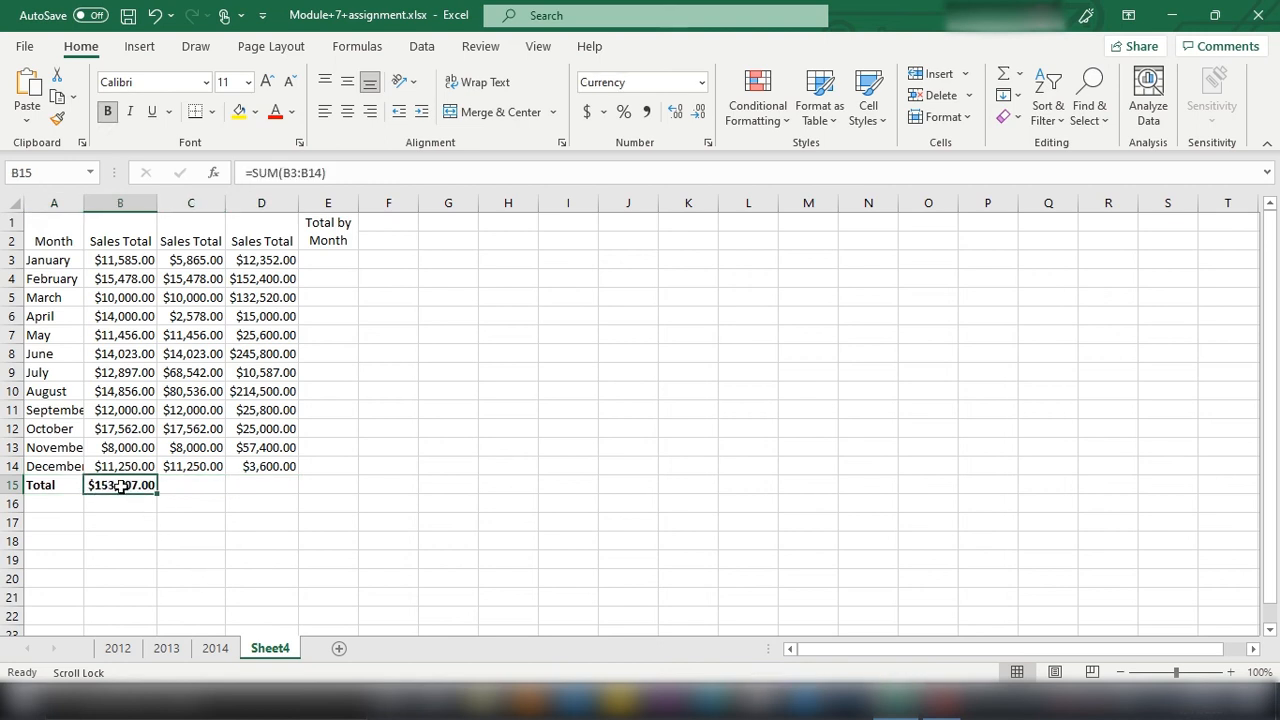
pyautogui.moveTo(205, 262); pyautogui.dragTo(216, 466)
pyautogui.moveTo(262, 262); pyautogui.dragTo(262, 450)
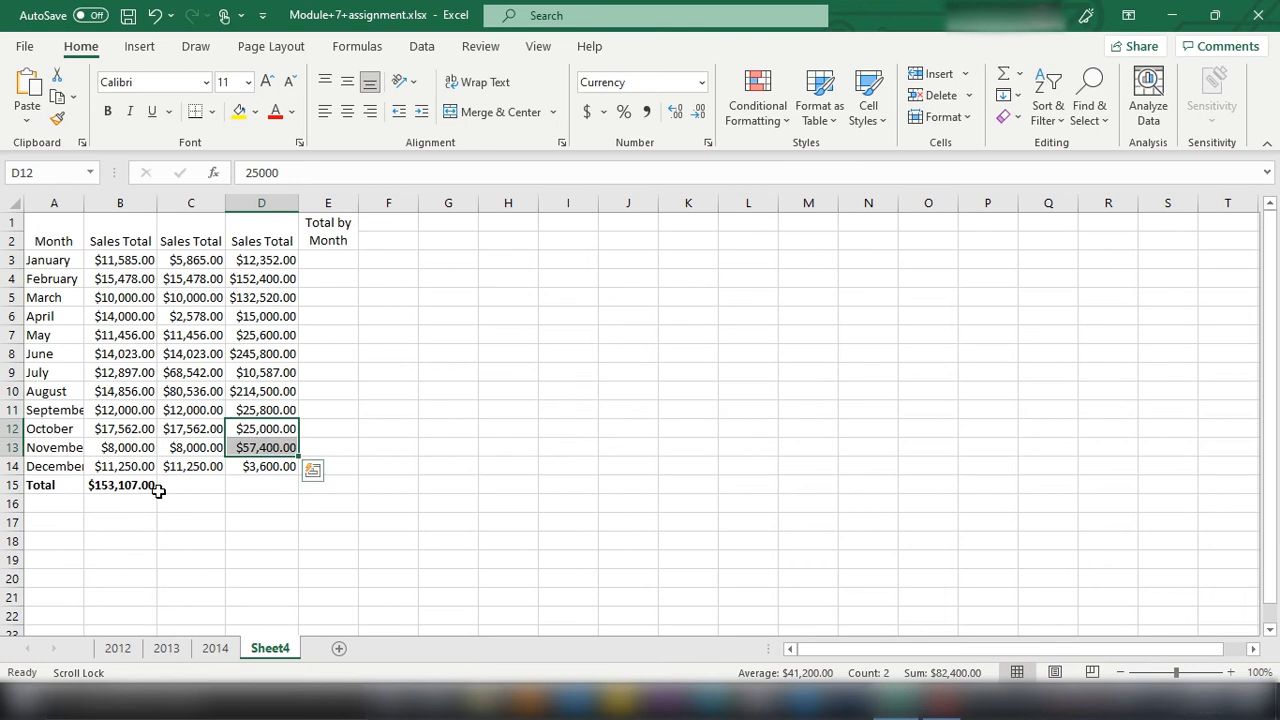
pyautogui.click(165, 521)
pyautogui.click(137, 485)
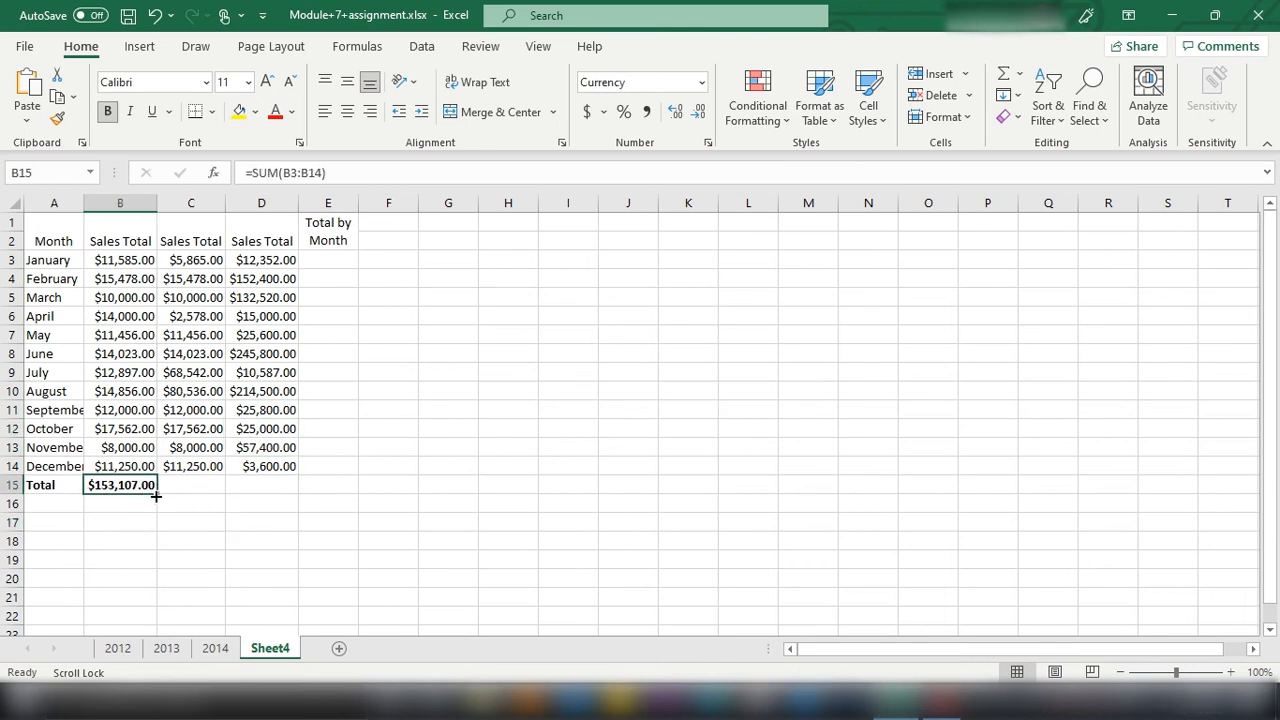
pyautogui.moveTo(156, 496); pyautogui.dragTo(295, 468)
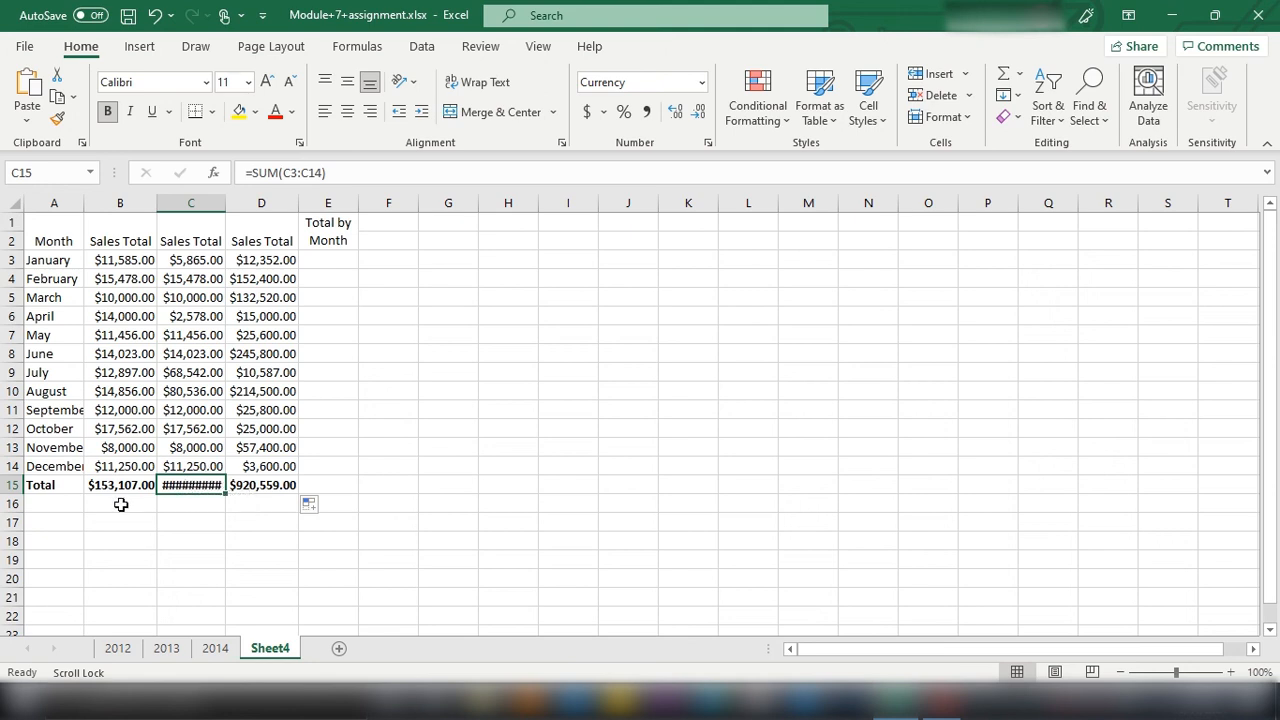
# Step: AutoFit the width of column C to its total in C15
pyautogui.click(946, 120)
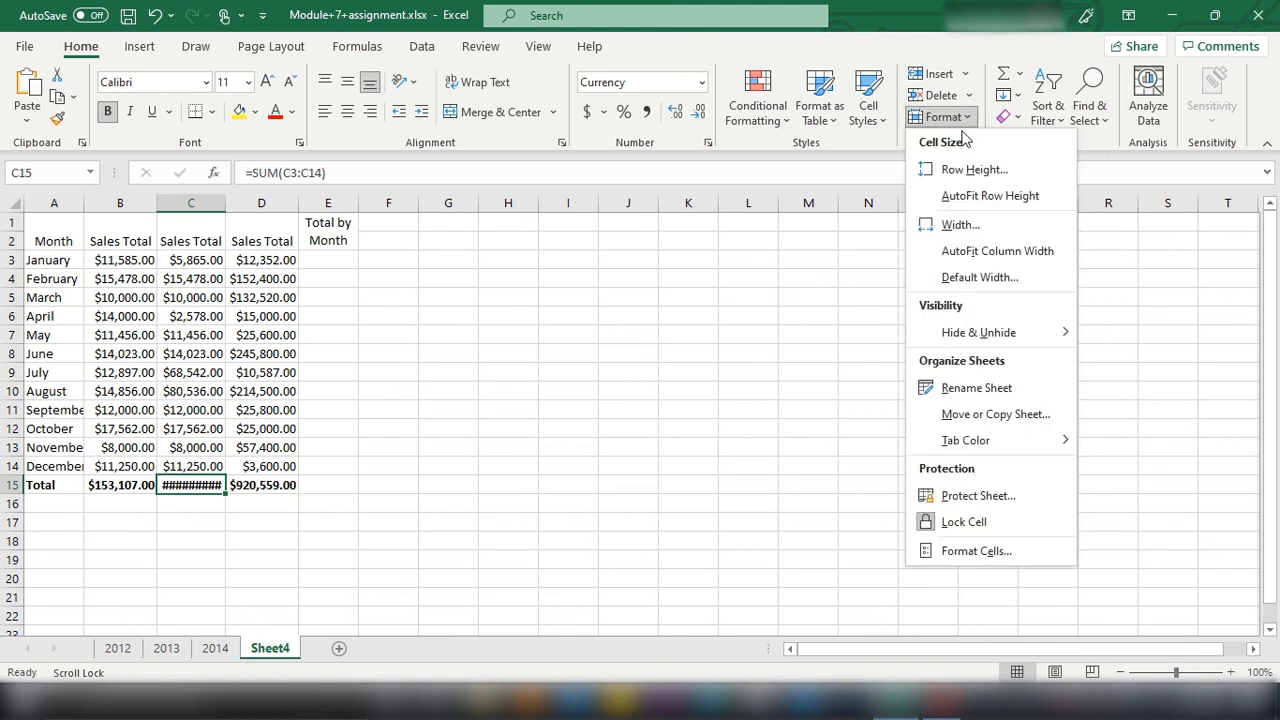
pyautogui.click(980, 253)
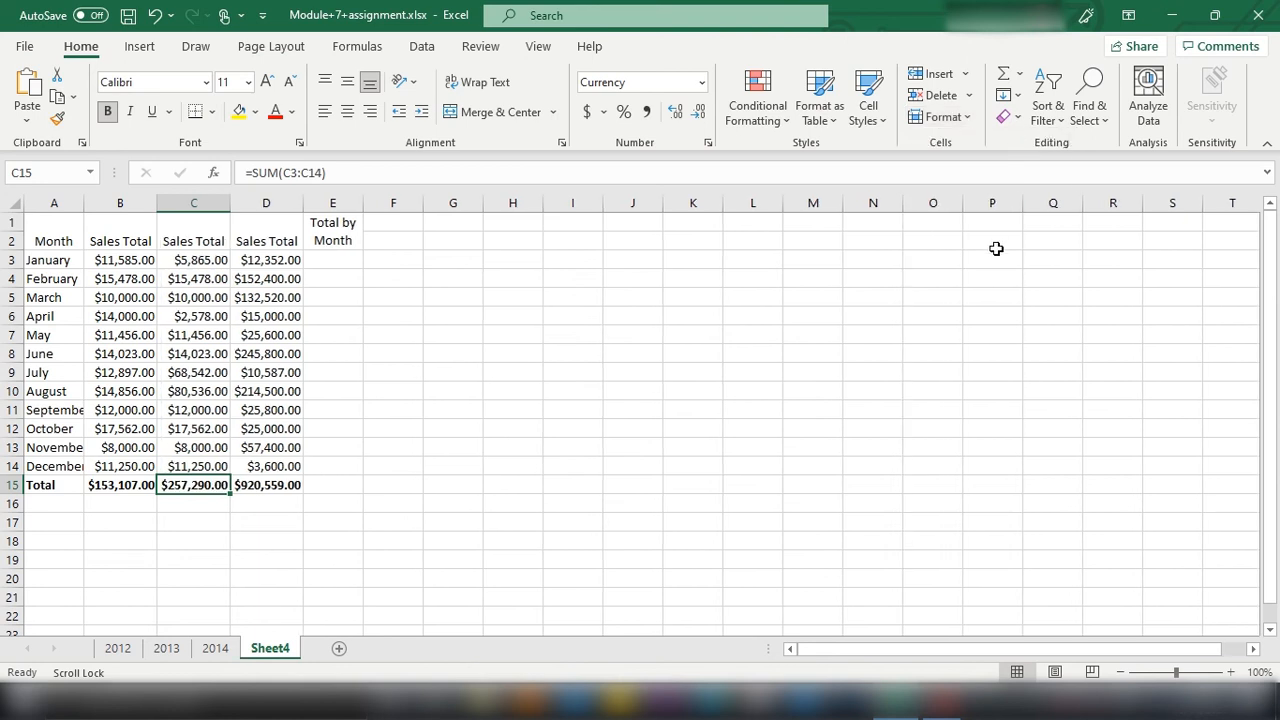
pyautogui.click(193, 514)
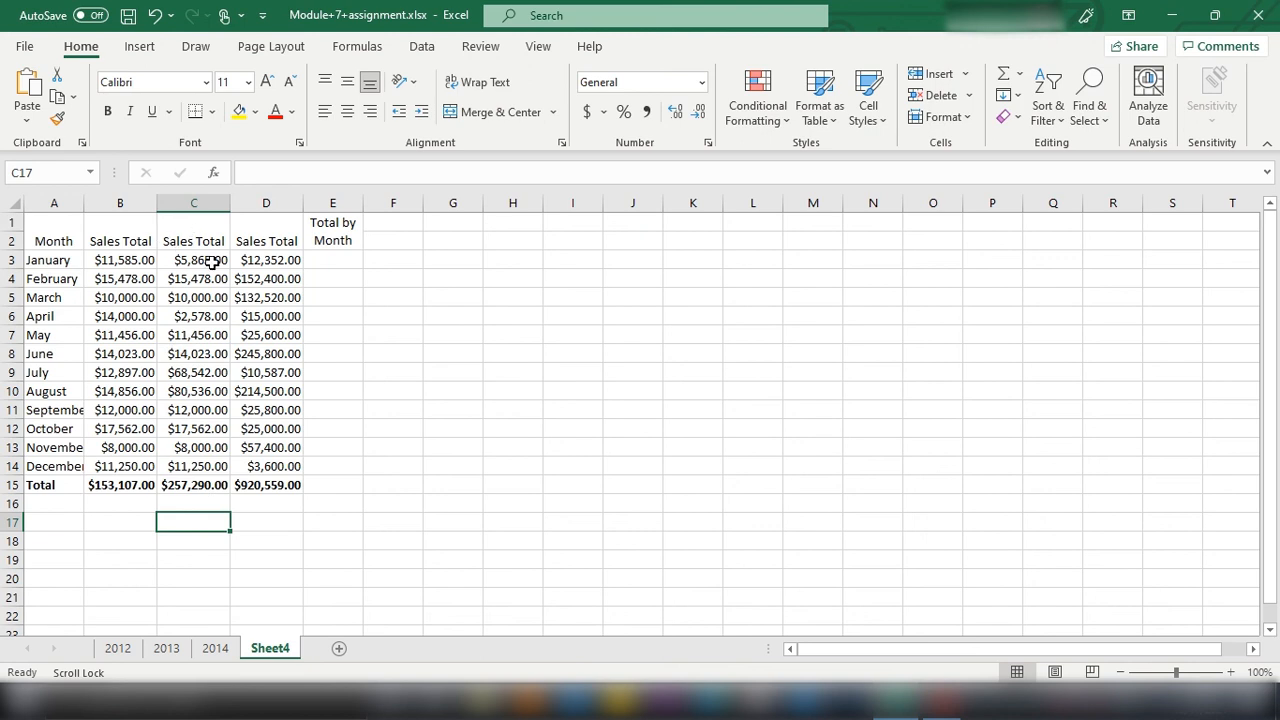
# Step: Change the heading in C1 to 2013 Sales Total
pyautogui.click(157, 246)
pyautogui.doubleClick(162, 241)
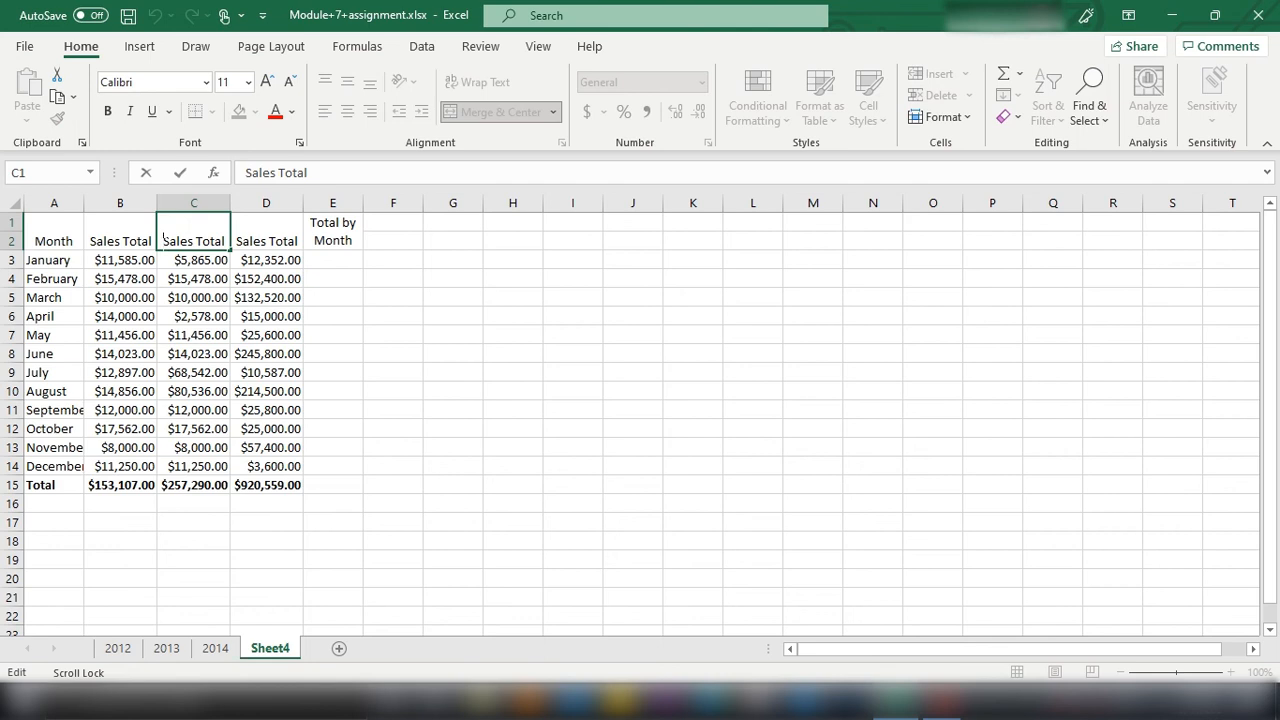
pyautogui.write('21')
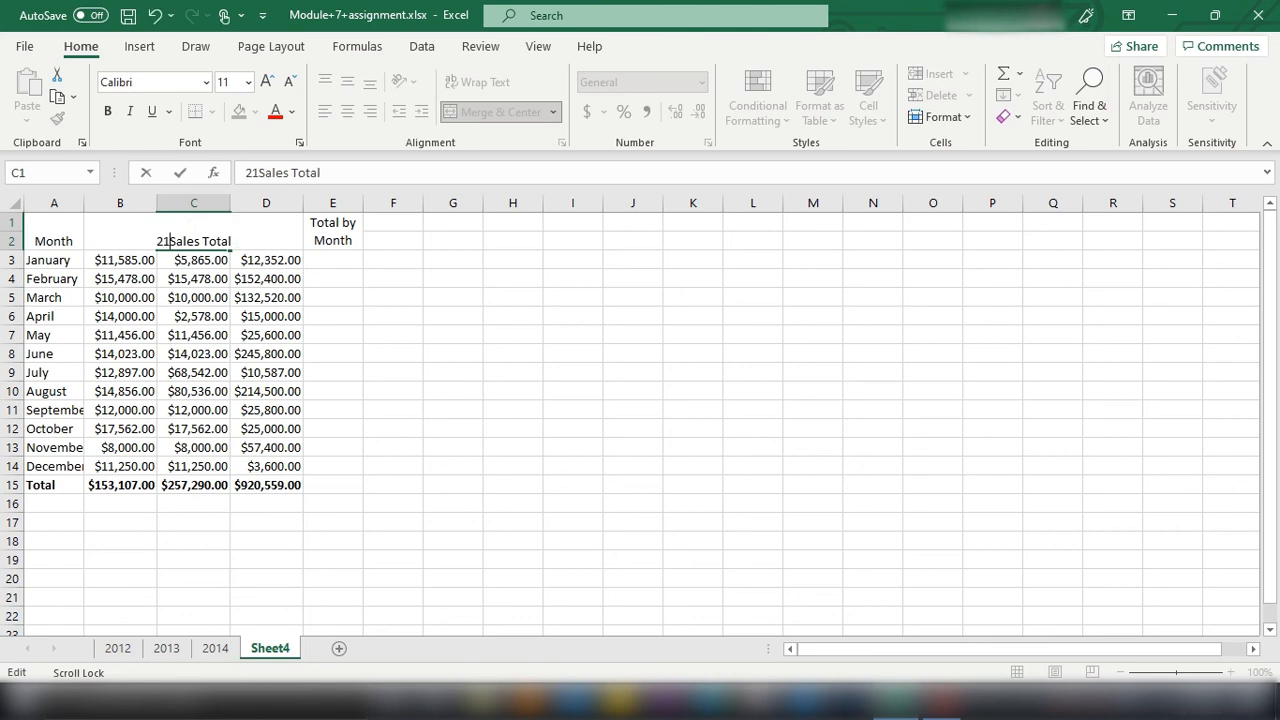
pyautogui.write('3')
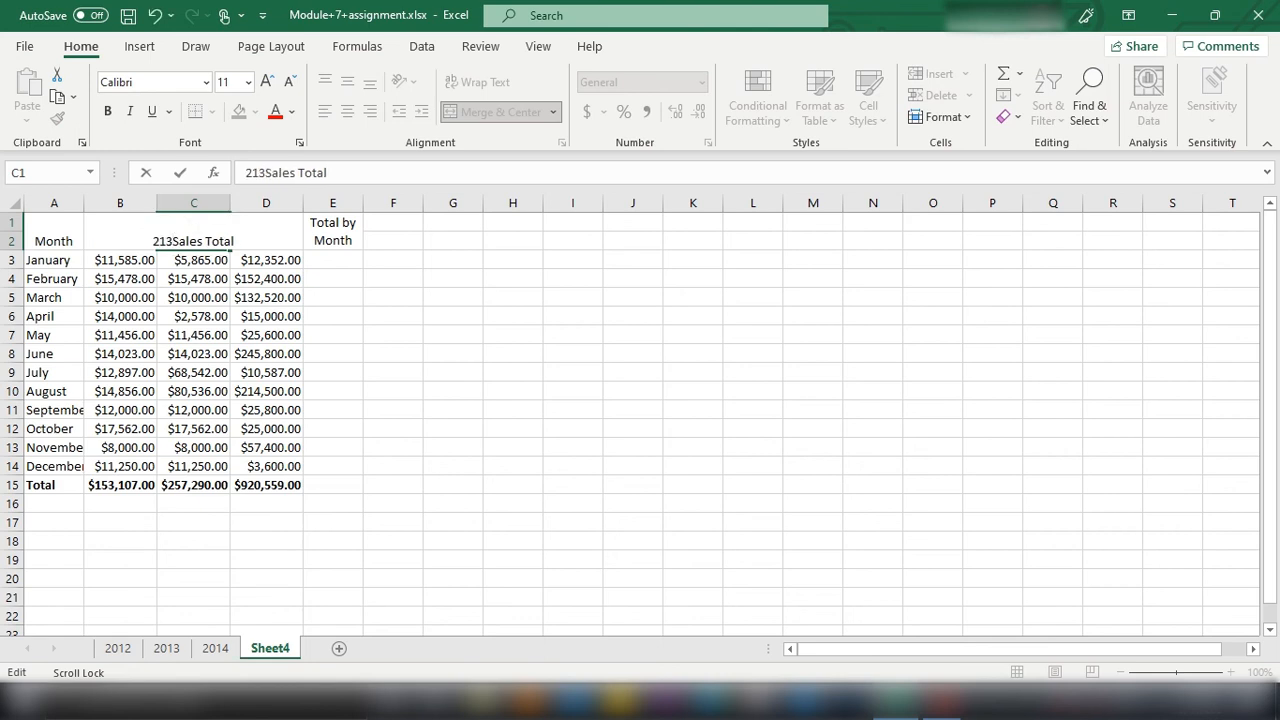
pyautogui.press('BackSpace')
pyautogui.press('BackSpace')
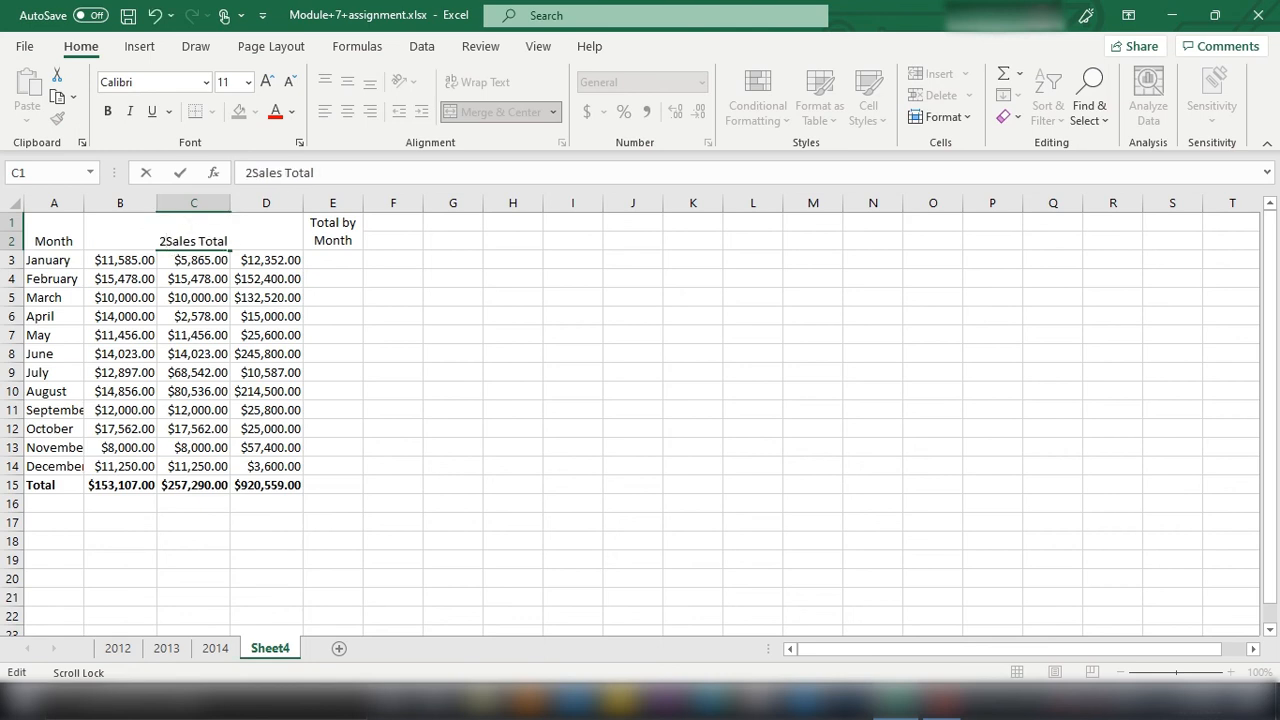
pyautogui.write('013')
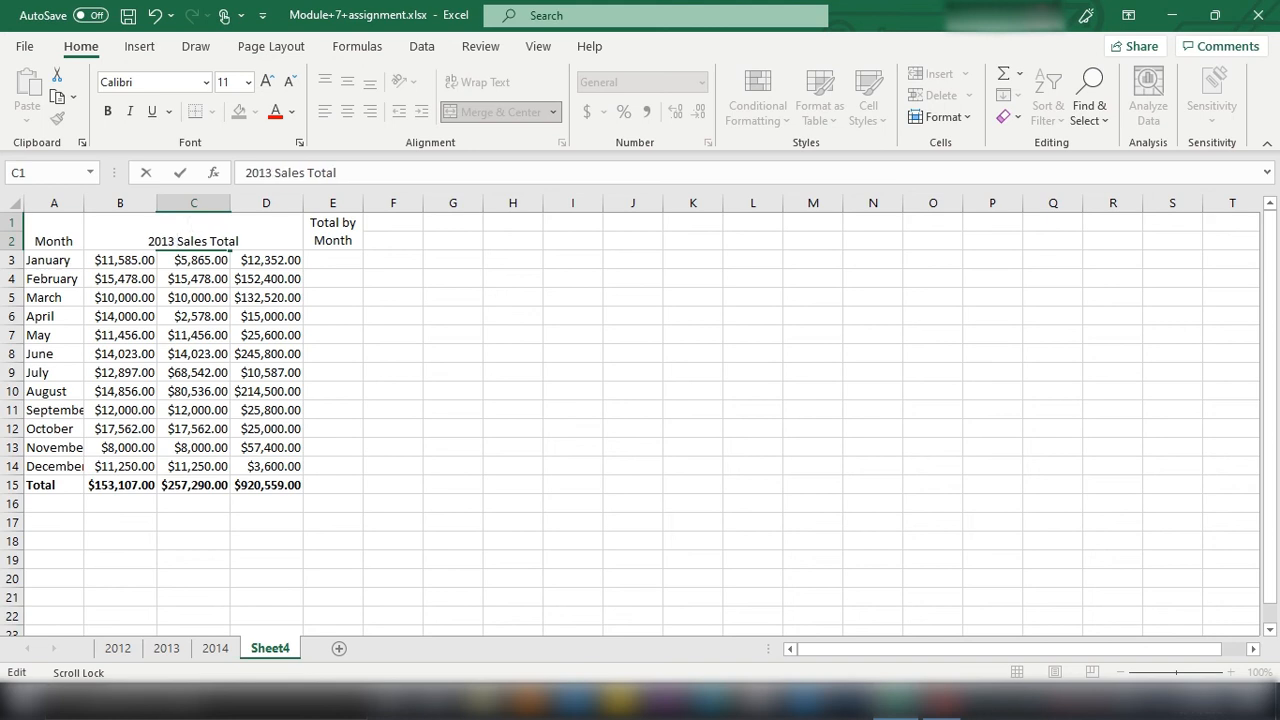
pyautogui.moveTo(148, 241); pyautogui.dragTo(240, 241)
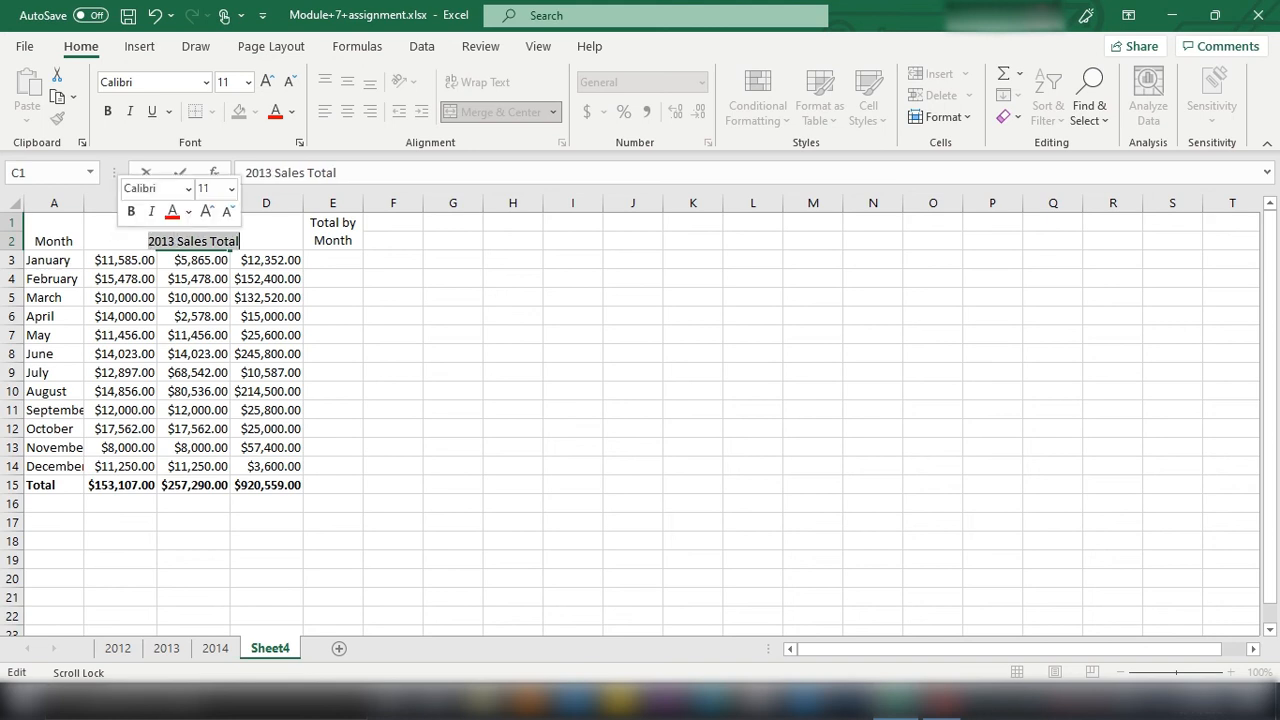
pyautogui.click(188, 257)
# Step: Add the year 2012 before the Sales Total heading in B1 and 2014 before the one in D1
pyautogui.doubleClick(113, 241)
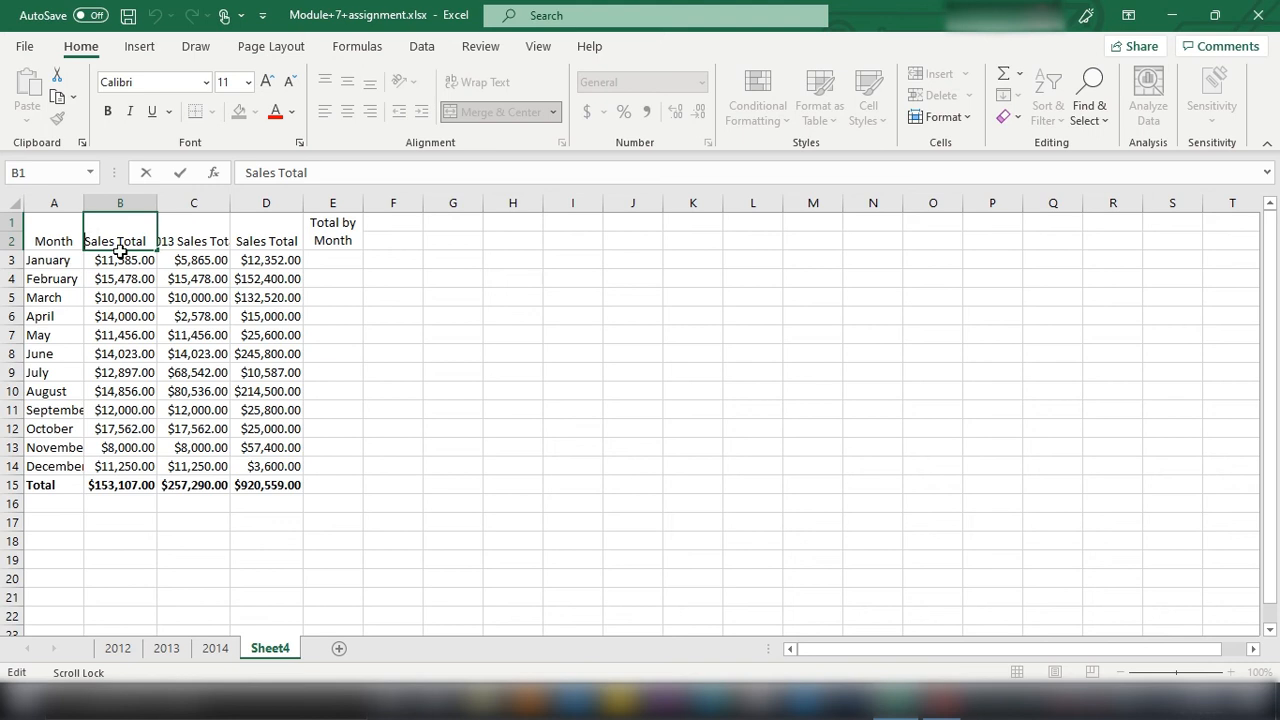
pyautogui.write('2012')
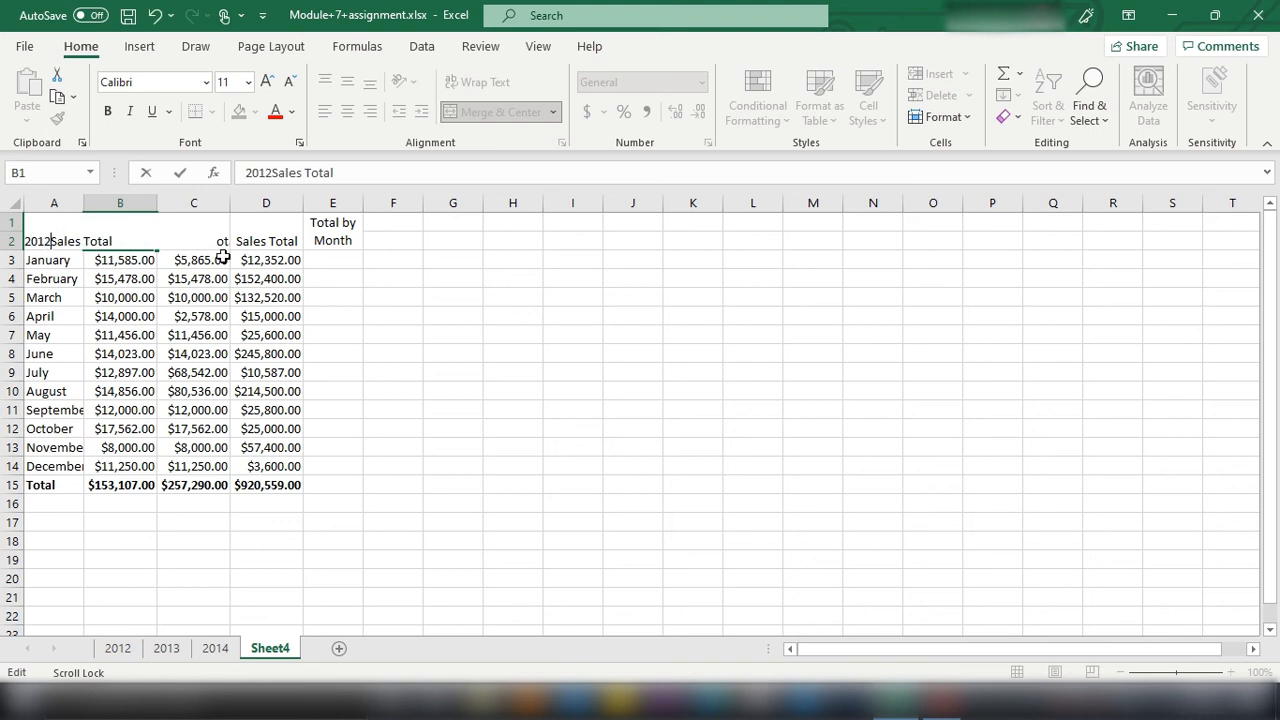
pyautogui.click(245, 246)
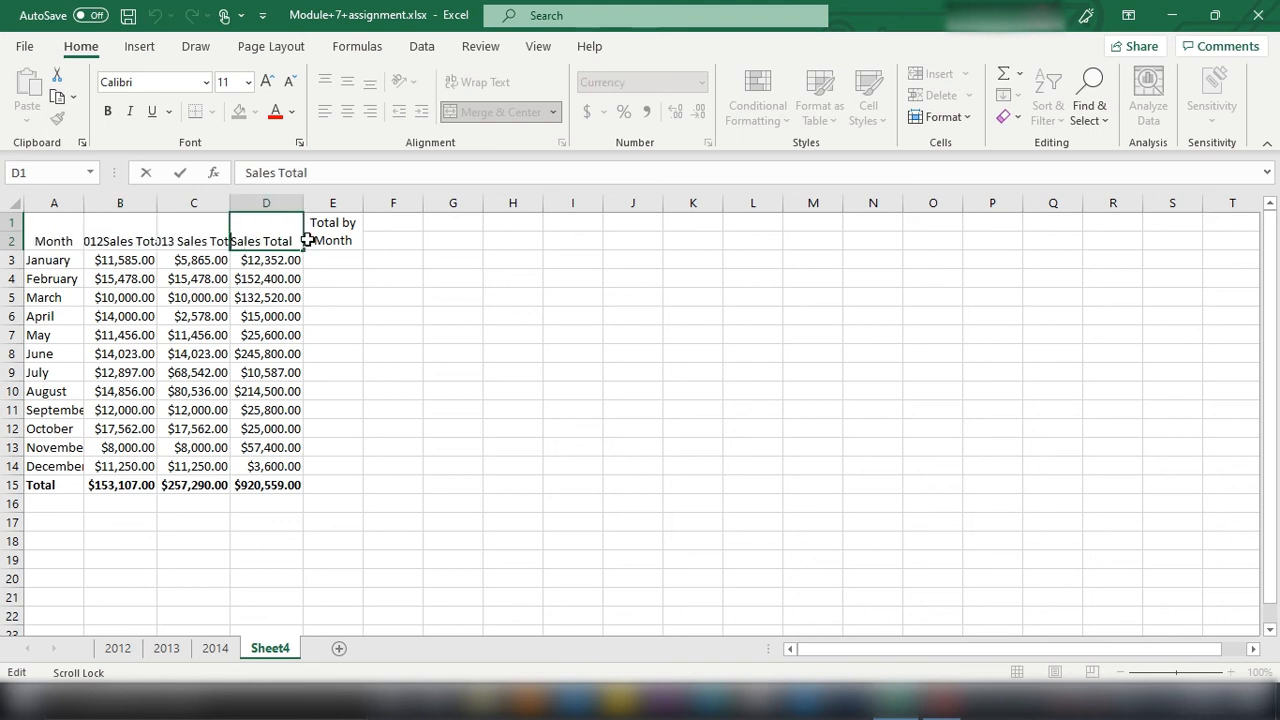
pyautogui.write('2014')
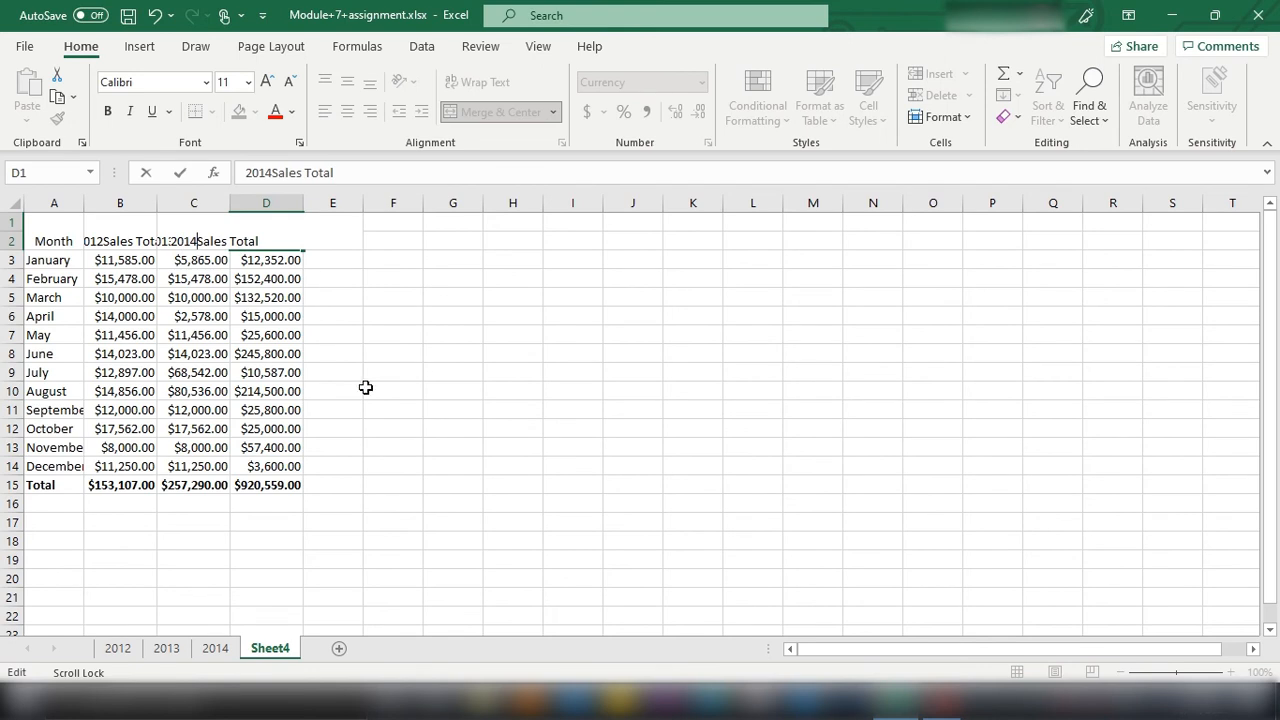
pyautogui.click(400, 430)
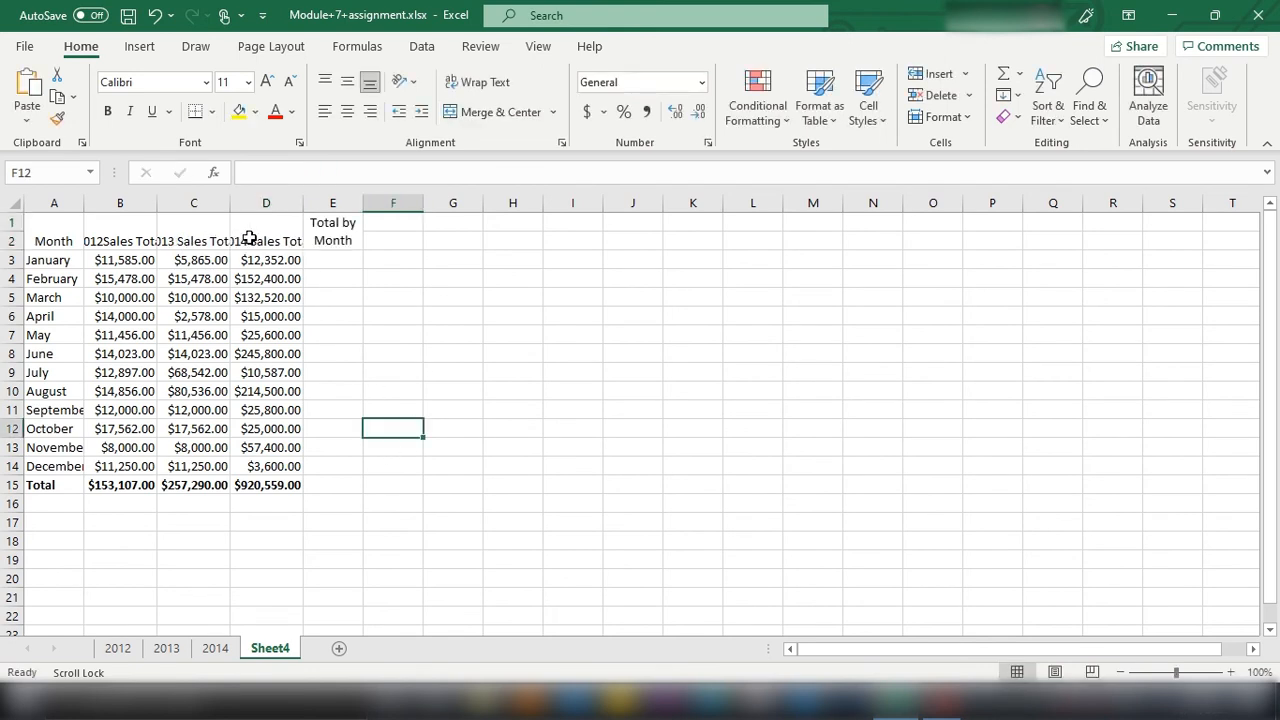
# Step: AutoFit the widths of columns B, C and D to their Sales Total headings
pyautogui.click(120, 229)
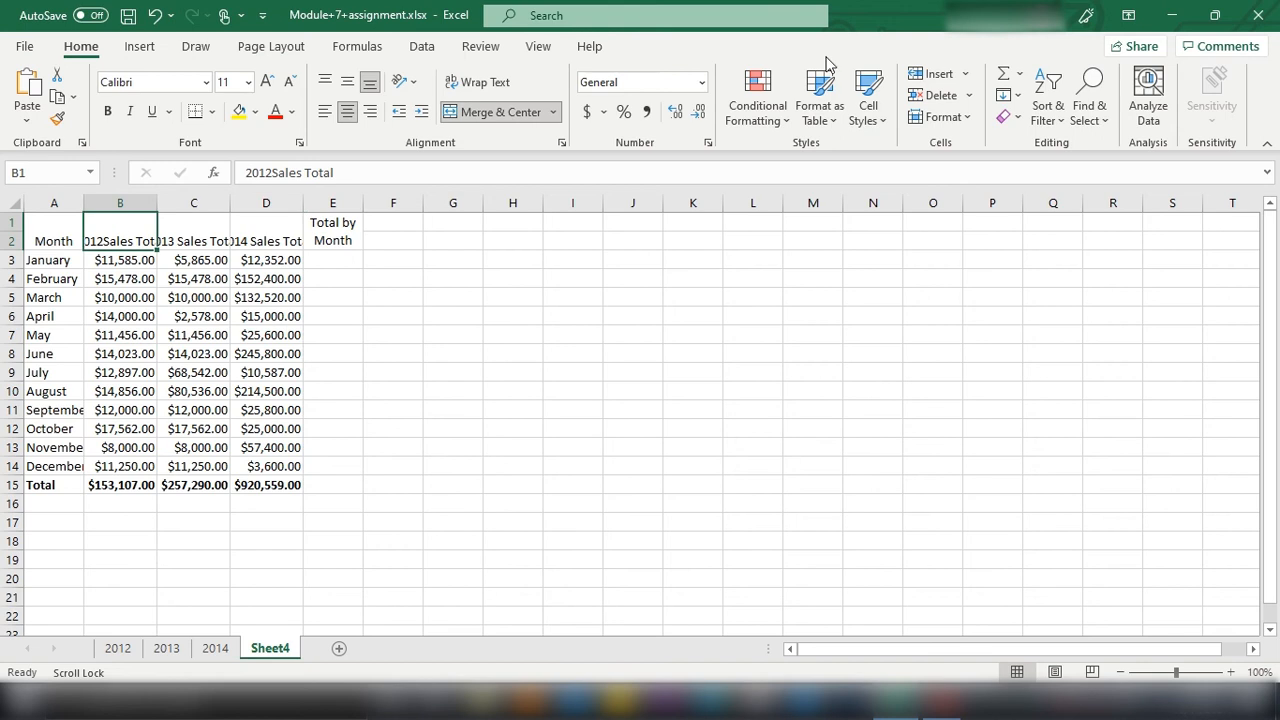
pyautogui.click(942, 117)
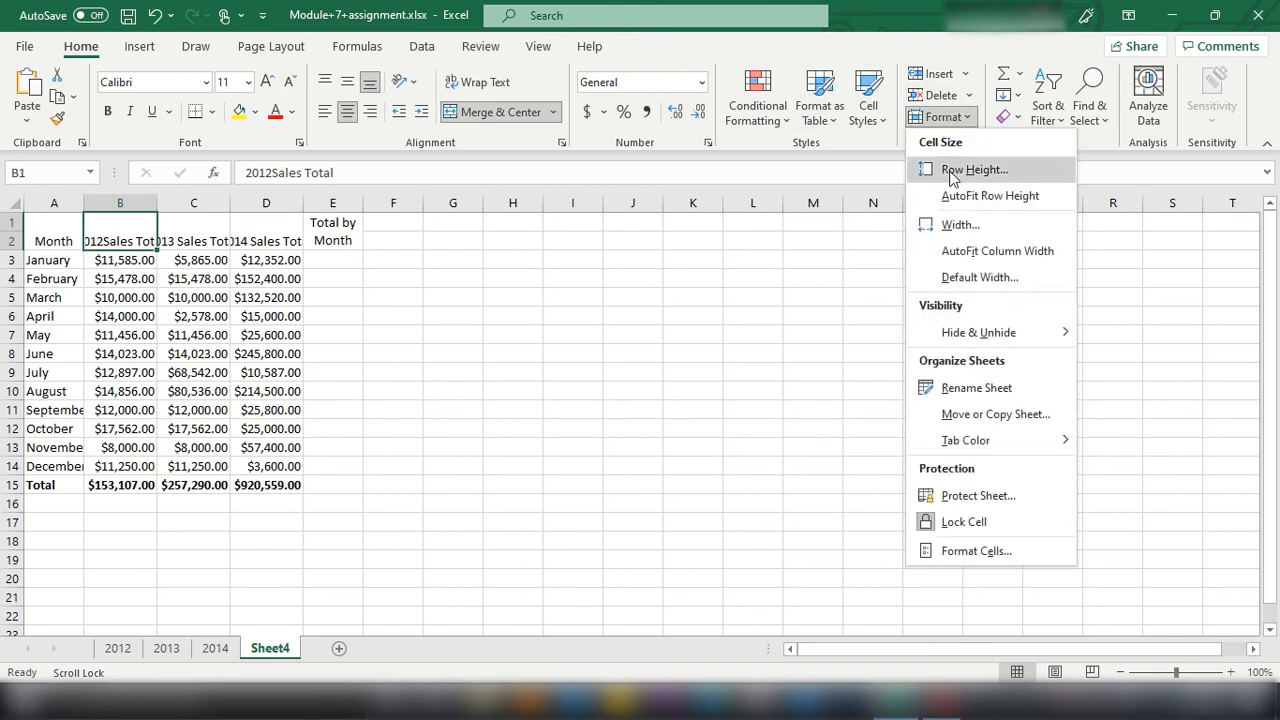
pyautogui.click(962, 254)
pyautogui.click(214, 228)
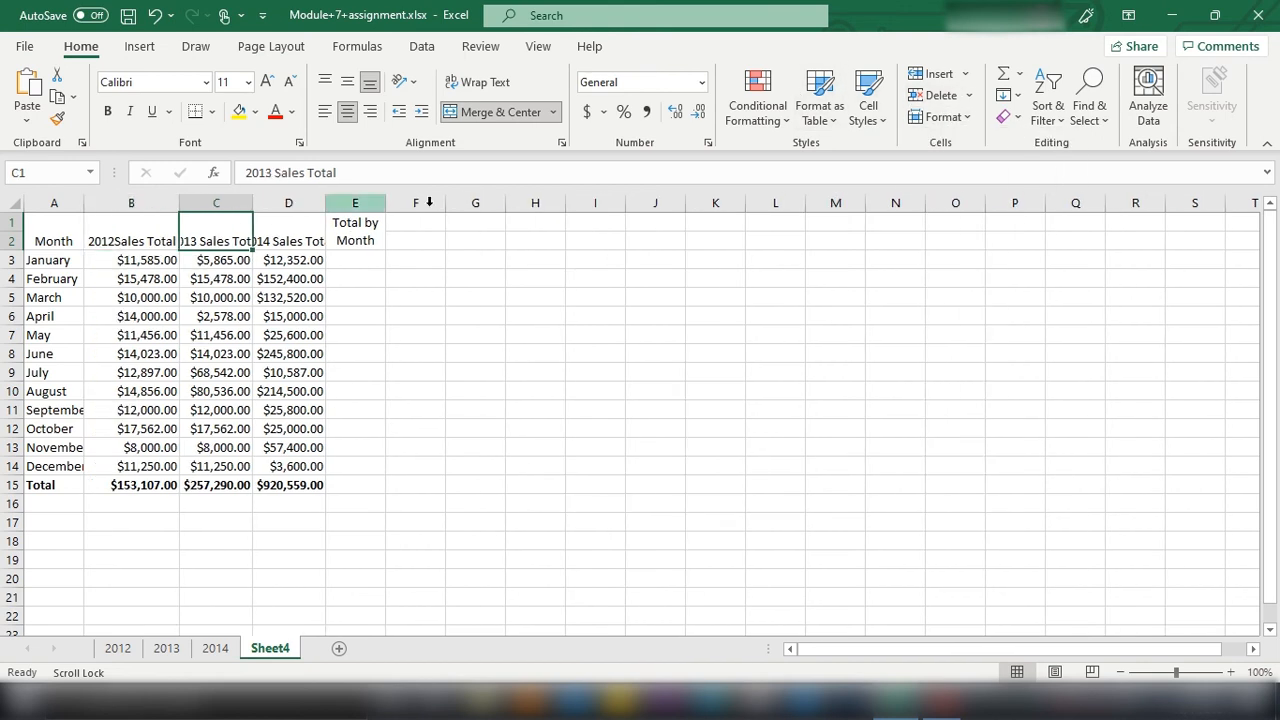
pyautogui.click(942, 117)
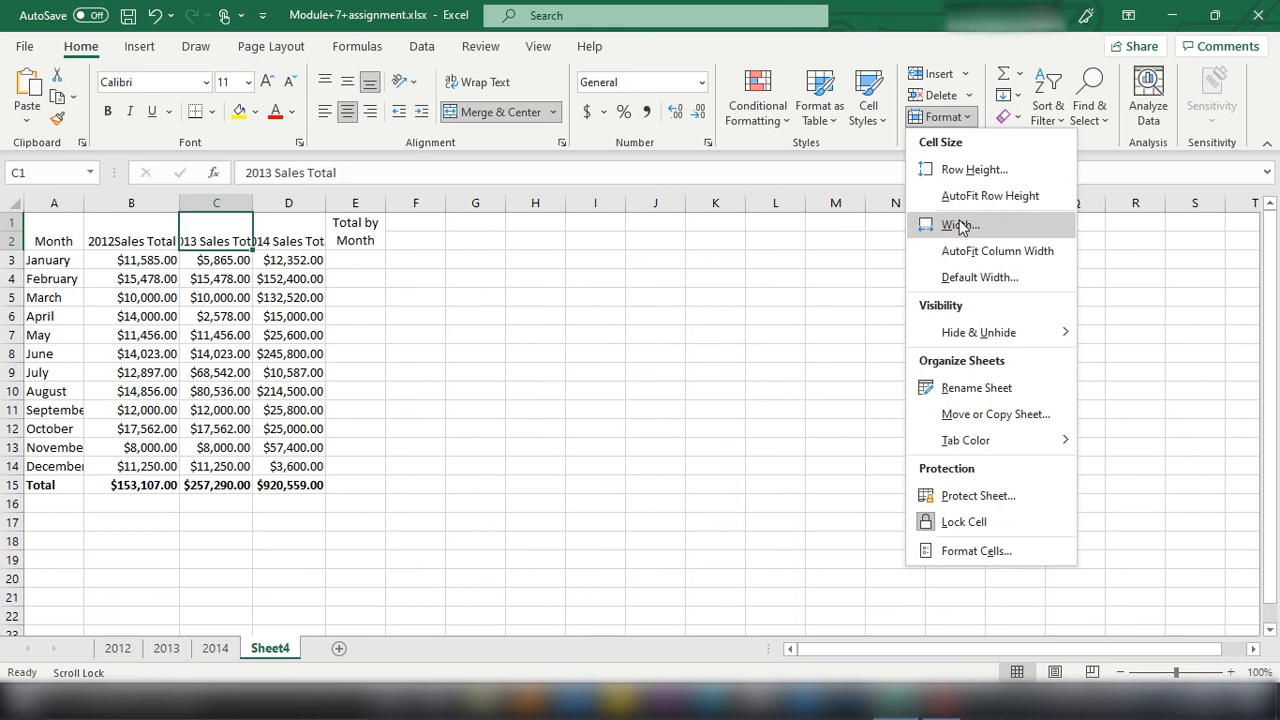
pyautogui.click(995, 251)
pyautogui.click(310, 240)
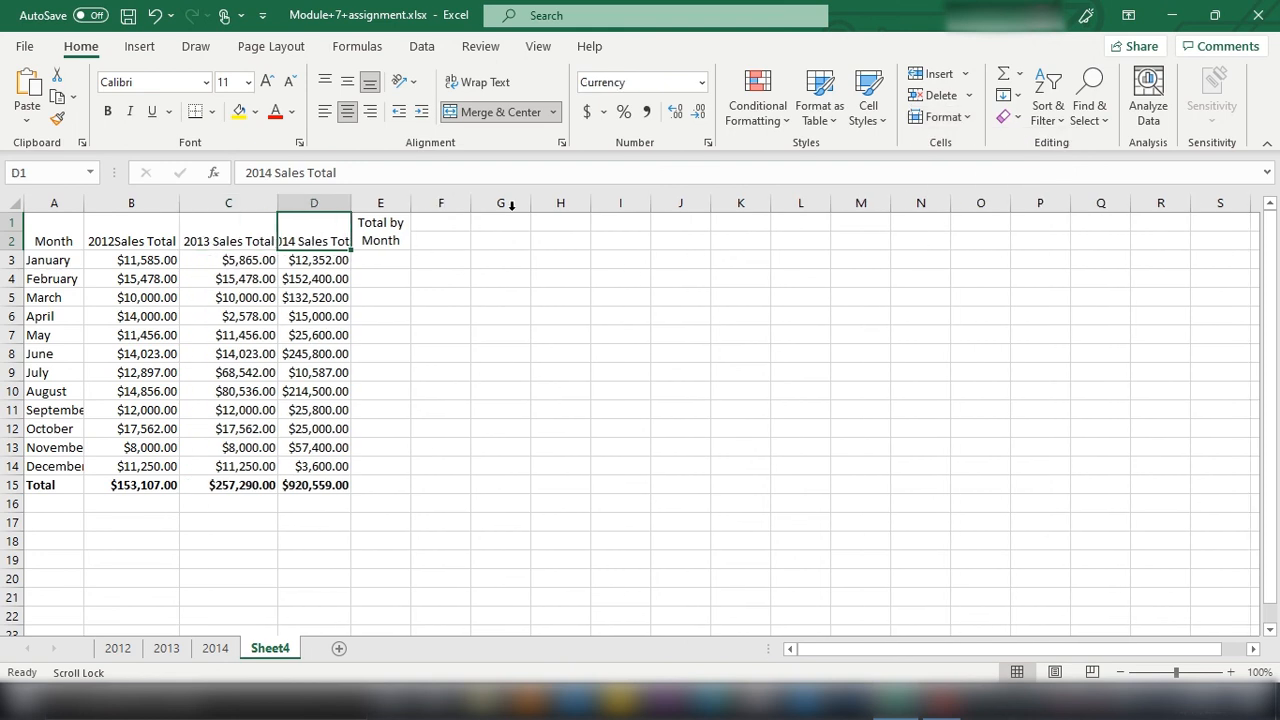
pyautogui.click(942, 117)
pyautogui.click(945, 248)
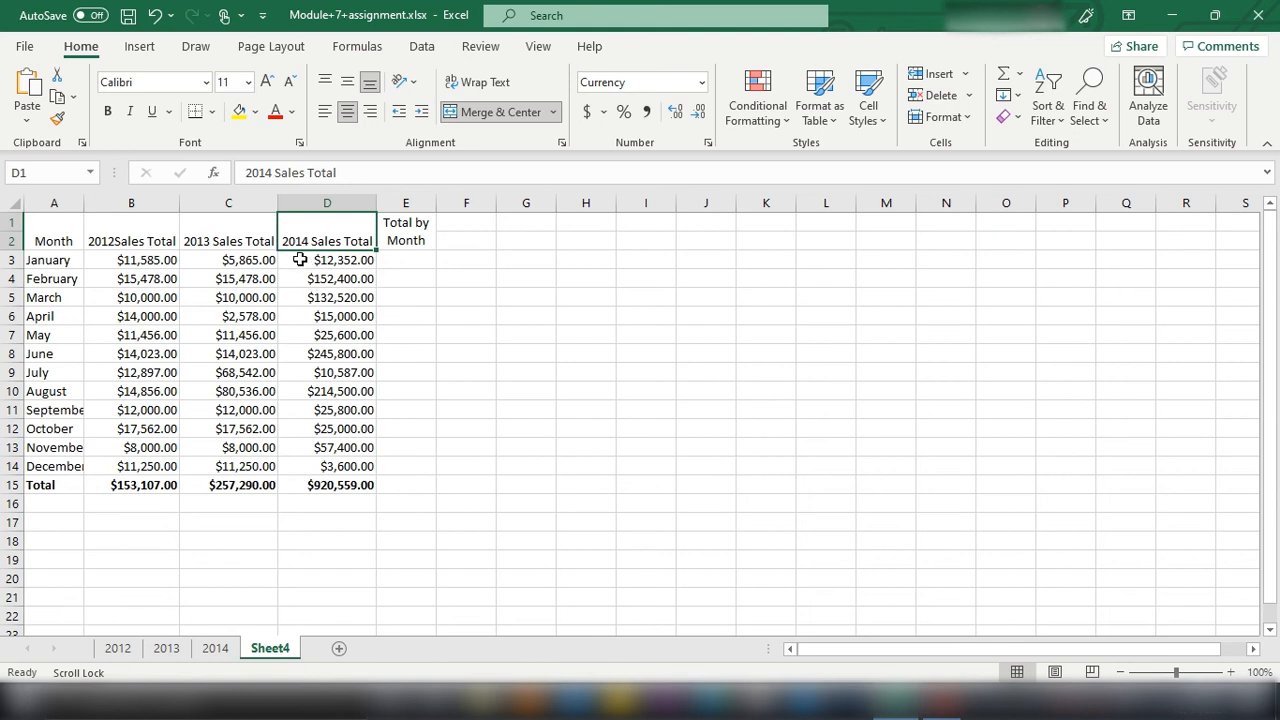
# Step: Left-align the sales values and totals in cells B4 to D15
pyautogui.moveTo(300, 260); pyautogui.dragTo(343, 485)
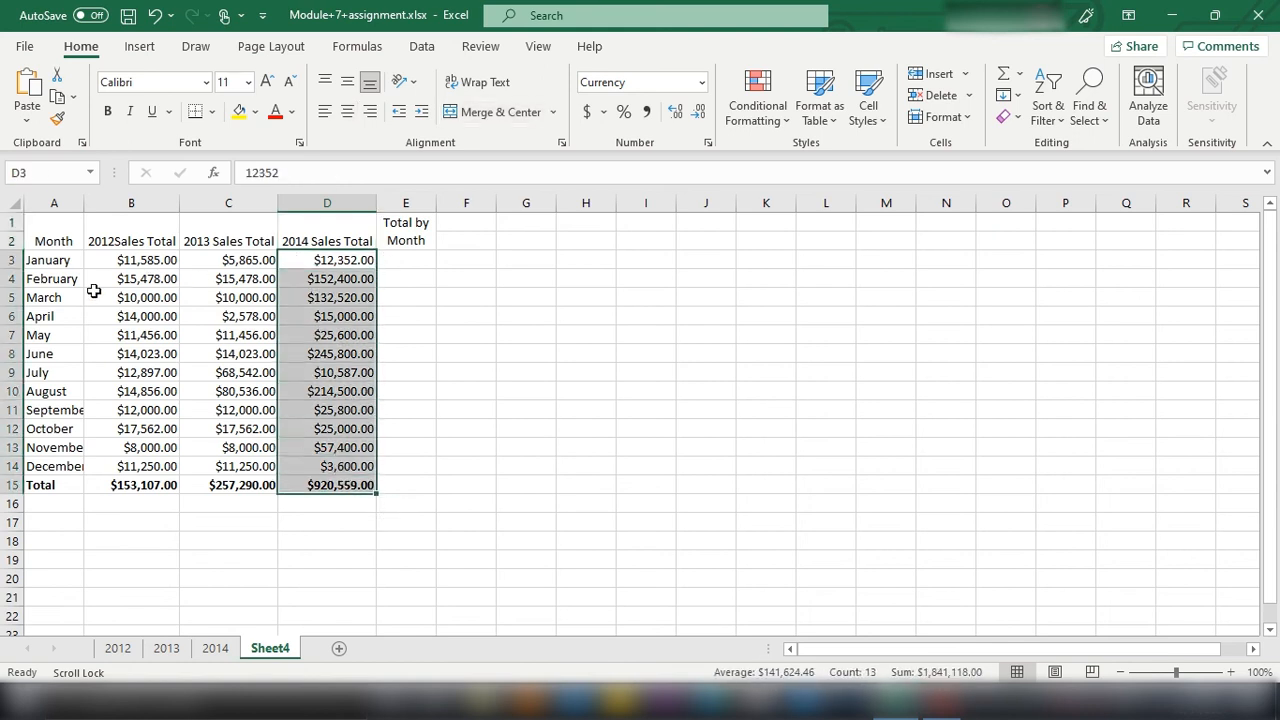
pyautogui.moveTo(92, 280); pyautogui.dragTo(361, 482)
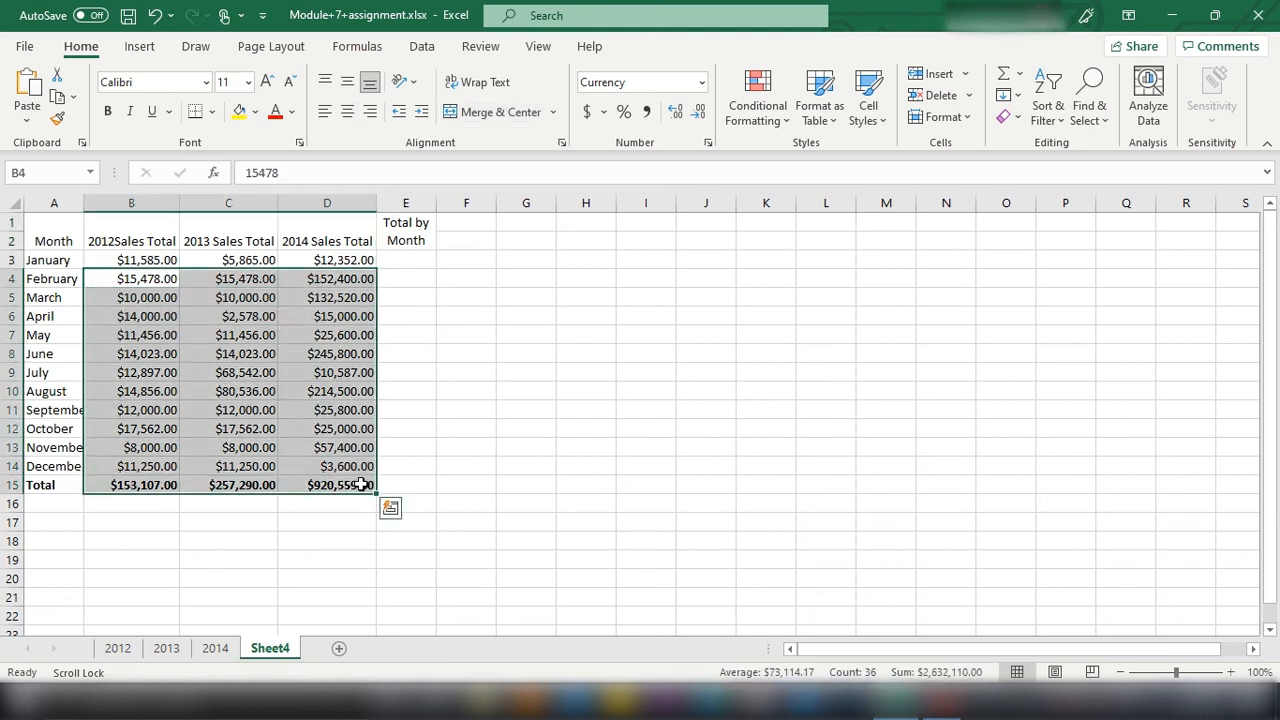
pyautogui.click(326, 117)
pyautogui.moveTo(466, 352); pyautogui.dragTo(466, 336)
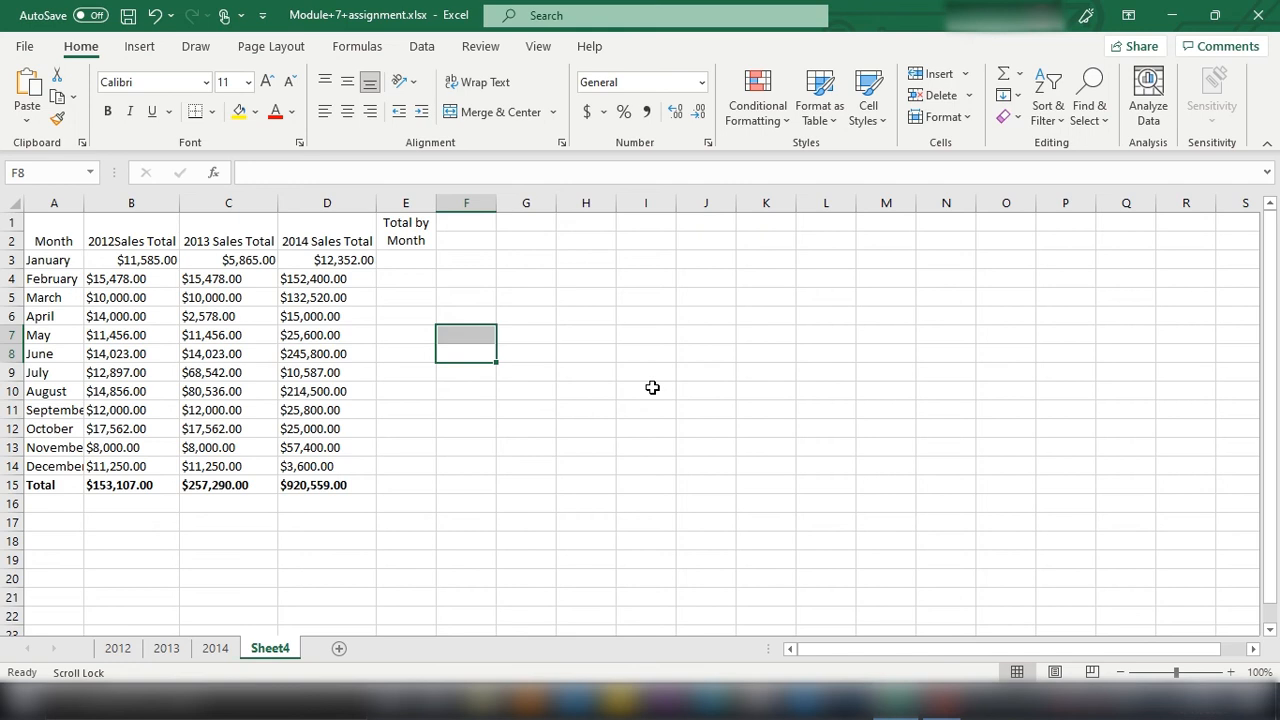
# Step: Enter Above 60K in cell E3 and AutoFit the width of column E to that entry
pyautogui.click(400, 205)
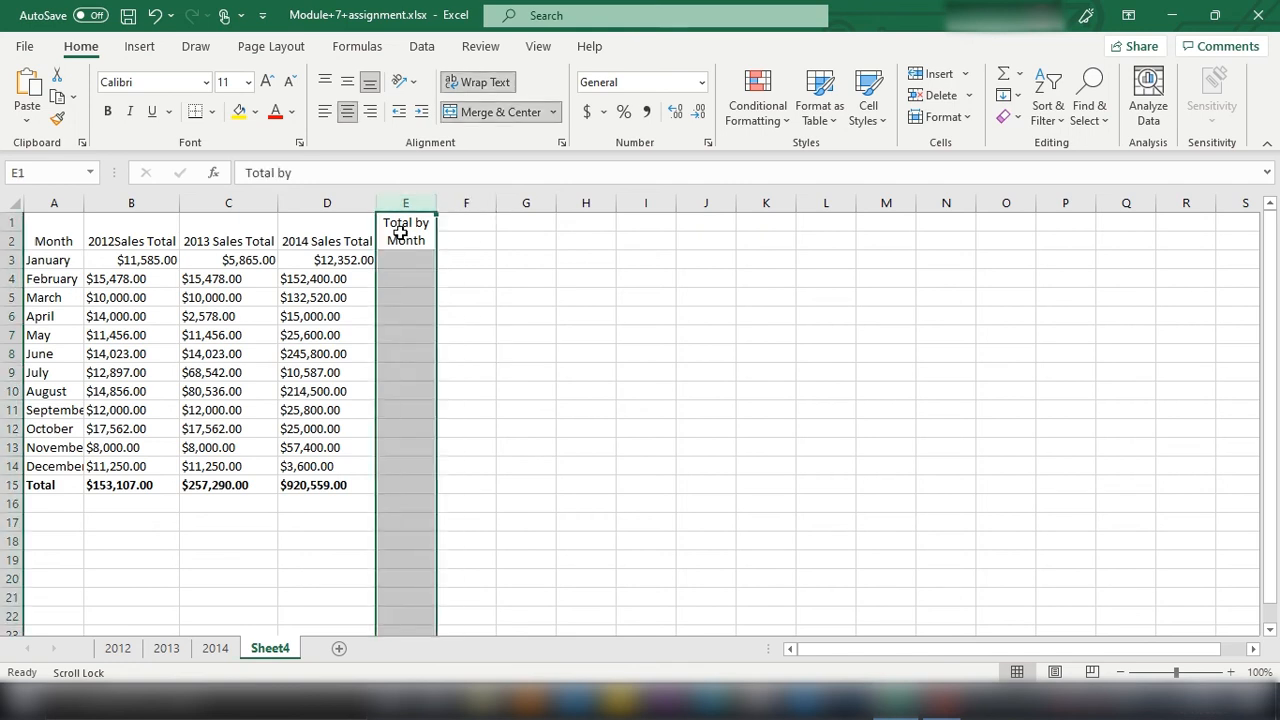
pyautogui.click(406, 260)
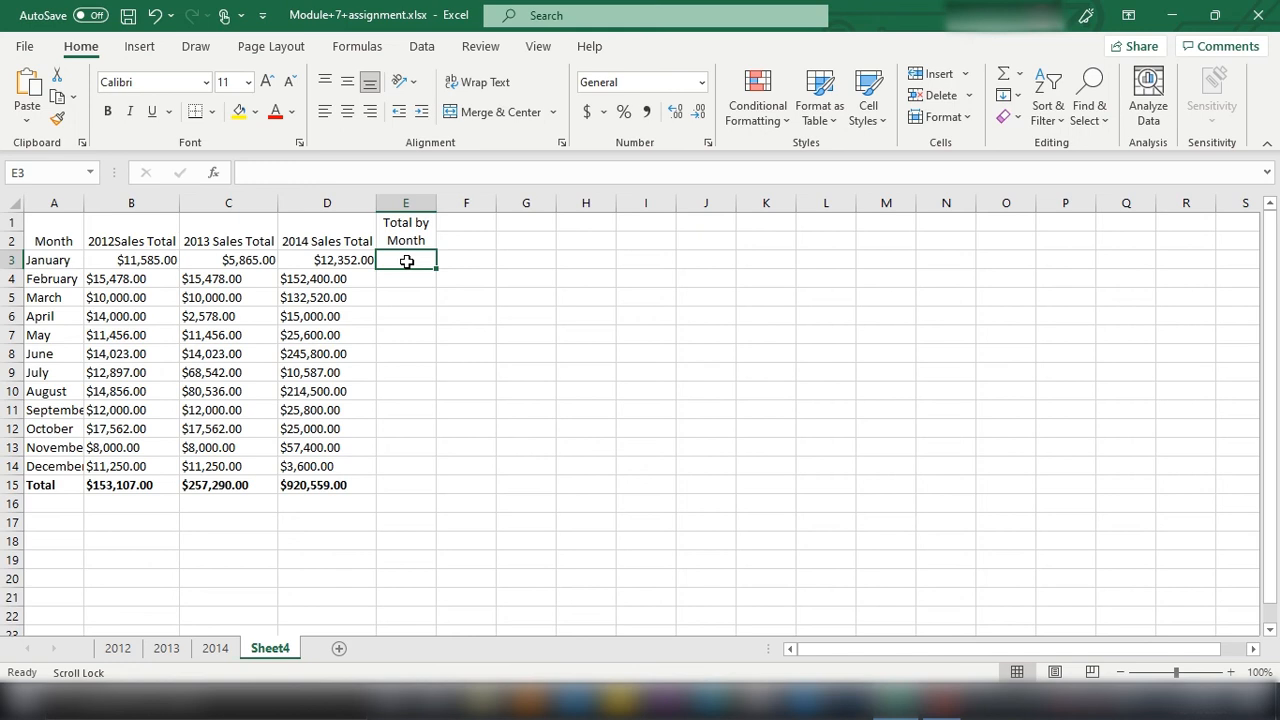
pyautogui.write('a')
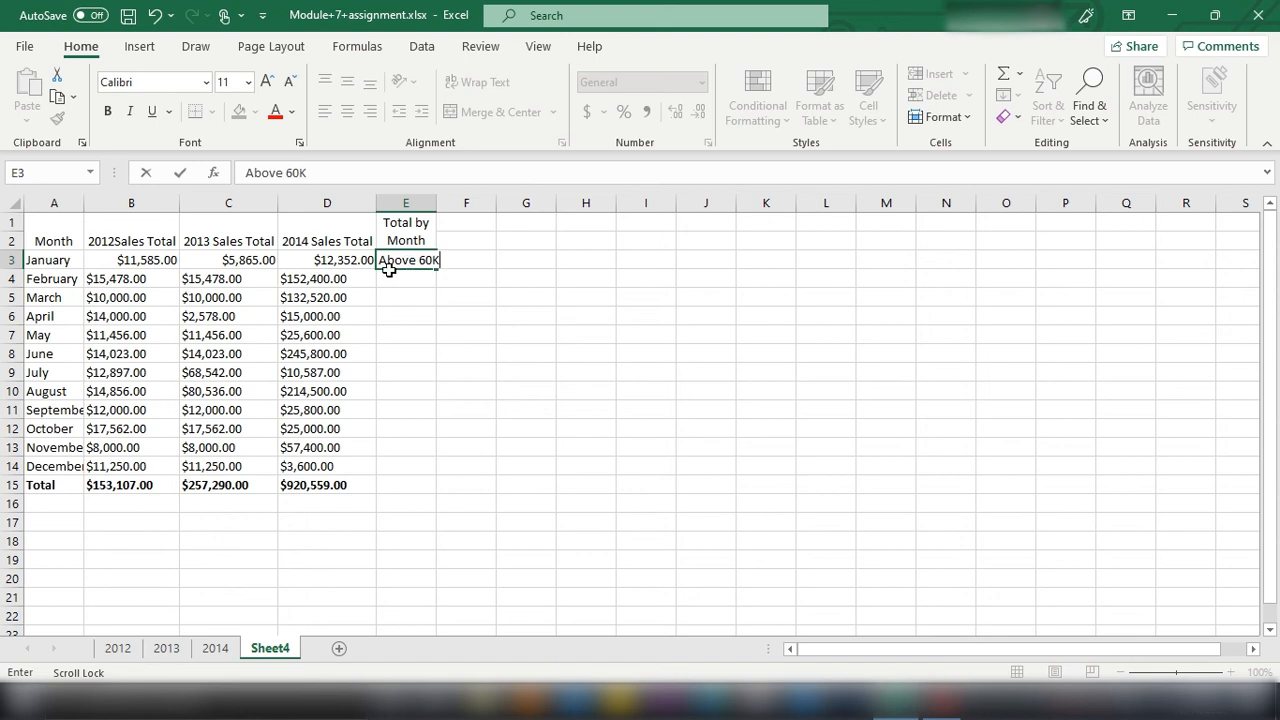
pyautogui.click(412, 316)
pyautogui.click(414, 281)
pyautogui.click(413, 260)
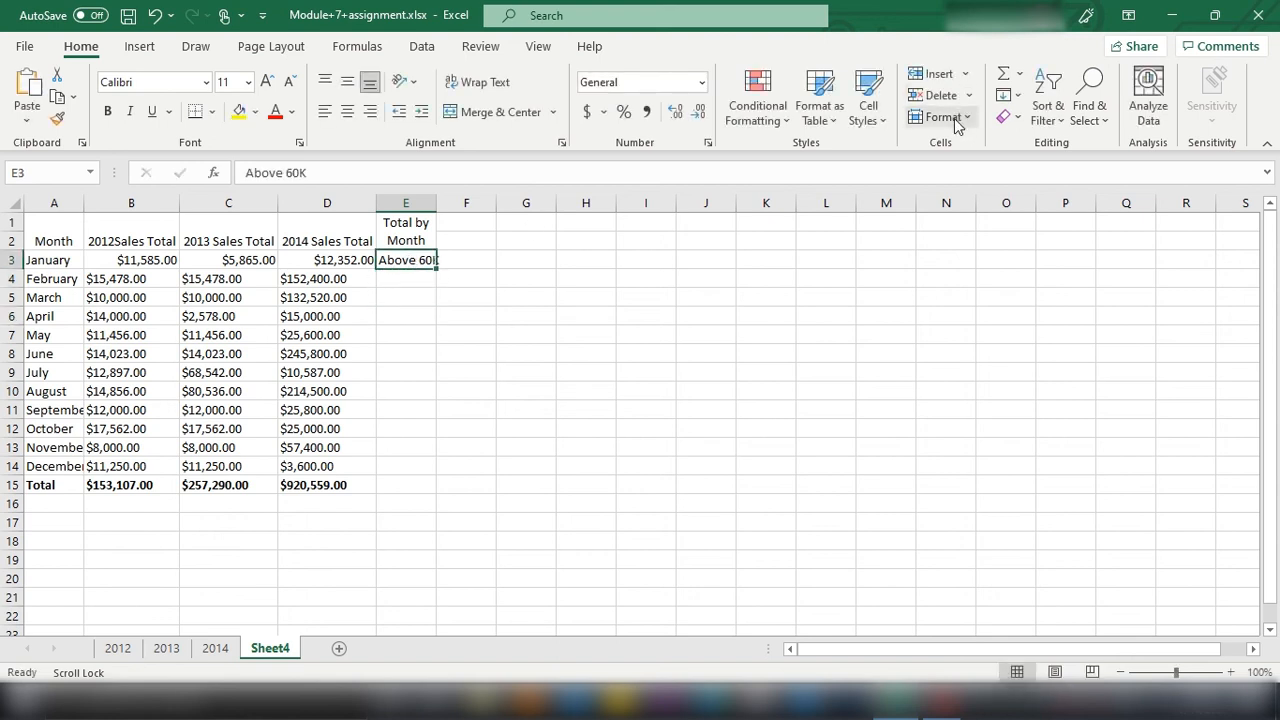
pyautogui.click(952, 117)
pyautogui.click(996, 248)
pyautogui.click(619, 334)
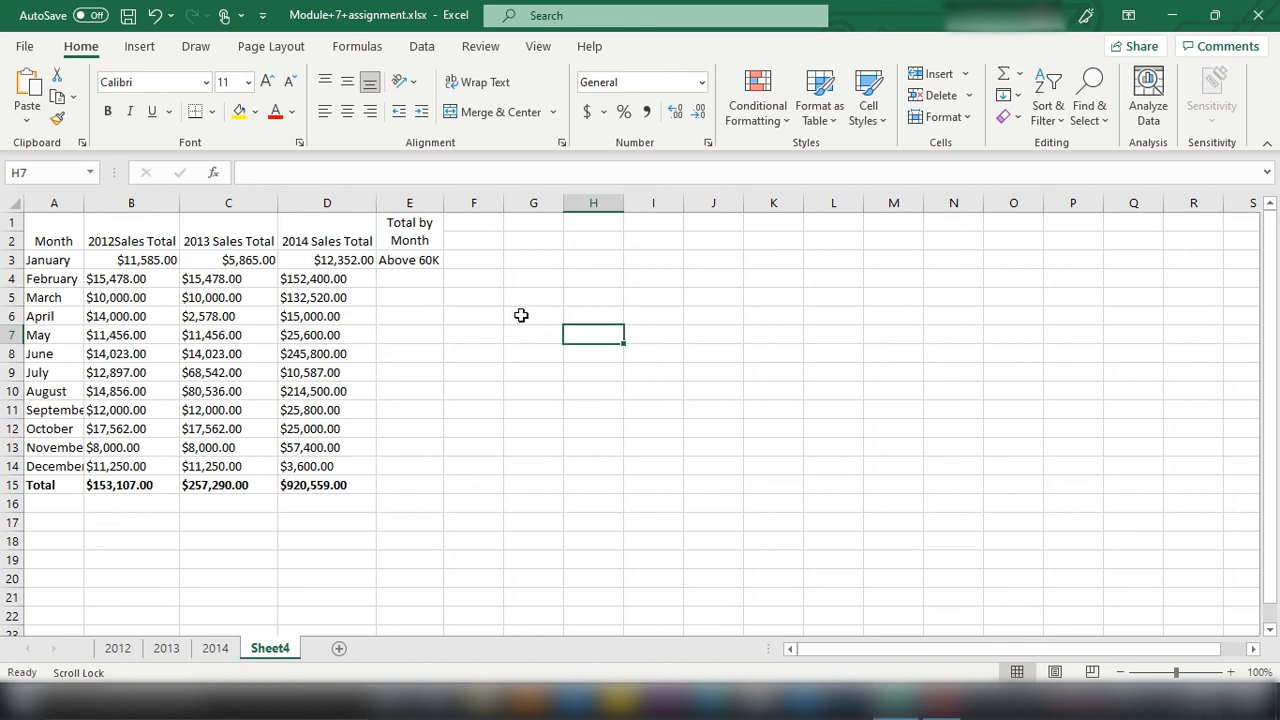
# Step: Clear the text from cell E3 under the Total by Month heading
pyautogui.click(412, 262)
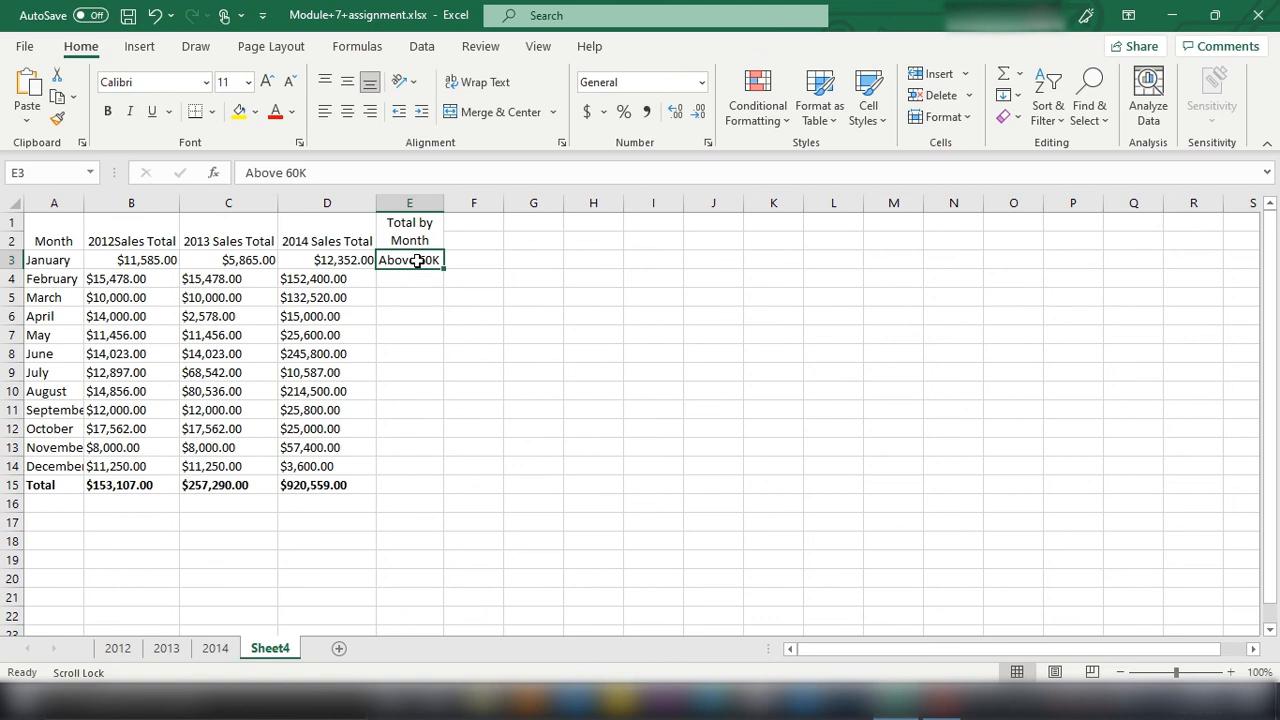
pyautogui.press('BackSpace')
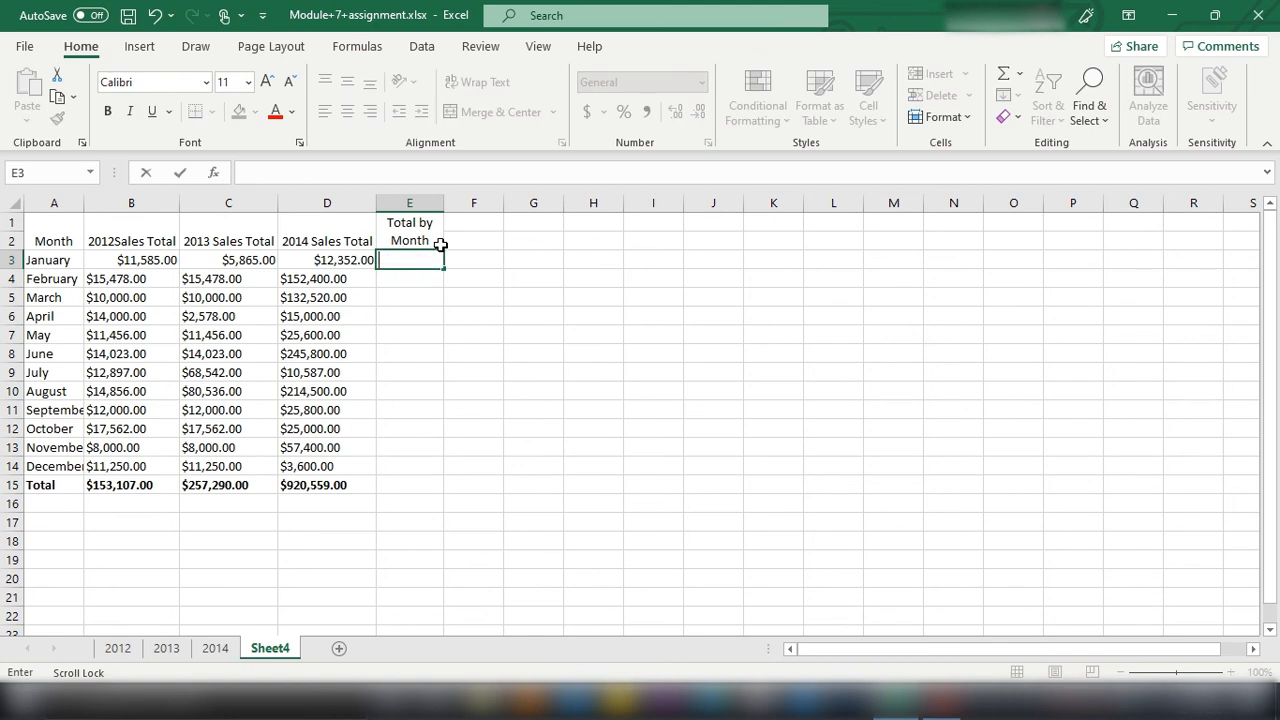
# Step: Merge and center cells F1 and F2 and enter the heading Above 60k in them
pyautogui.moveTo(471, 226); pyautogui.dragTo(480, 246)
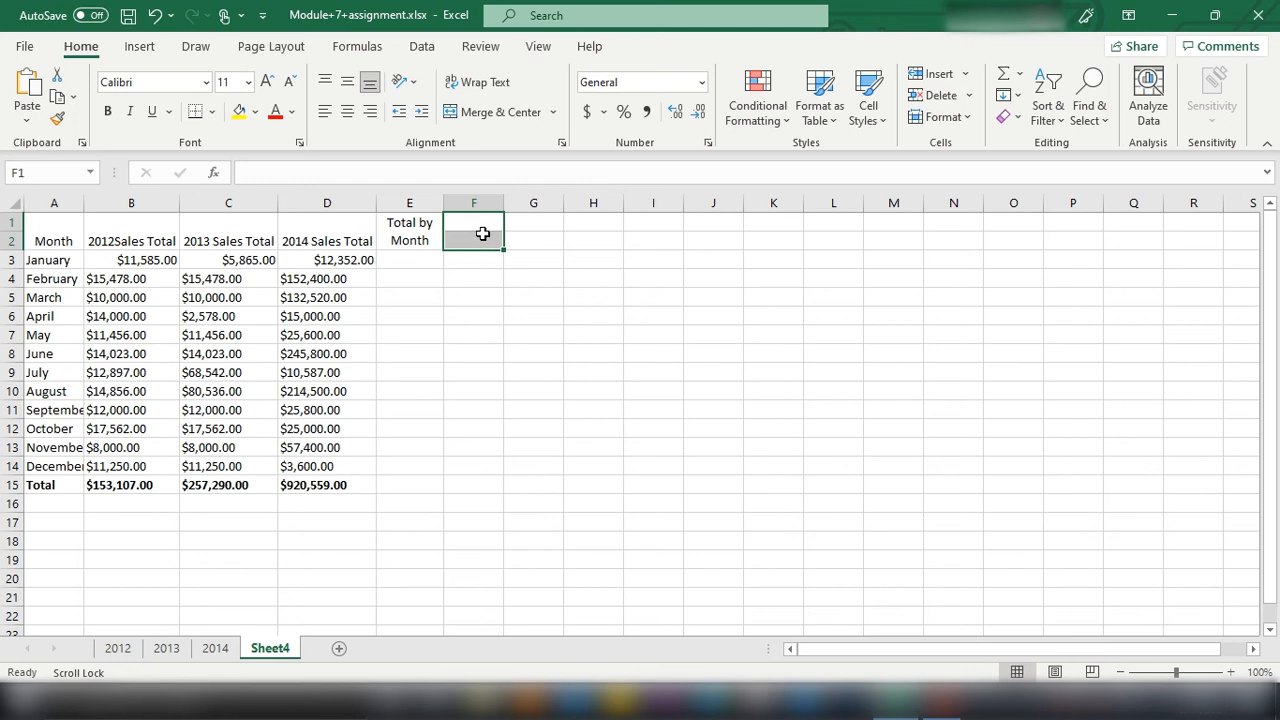
pyautogui.click(472, 116)
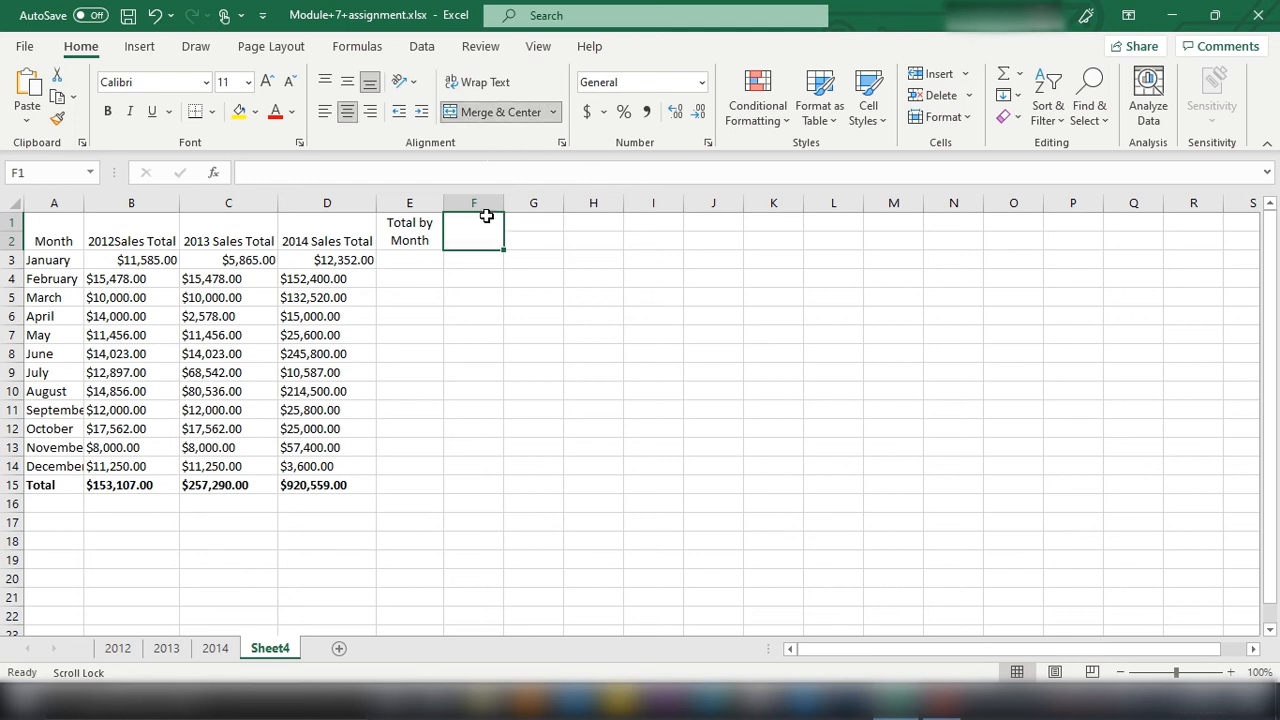
pyautogui.write('Above ')
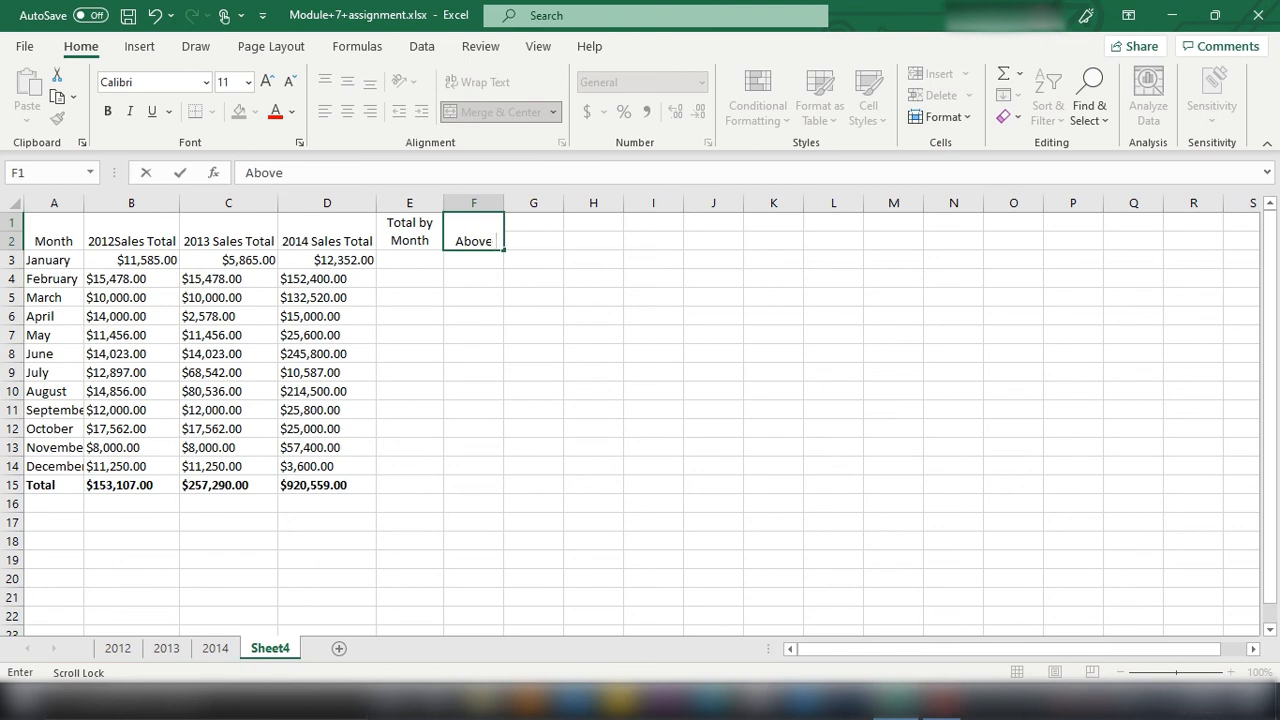
pyautogui.write('60k')
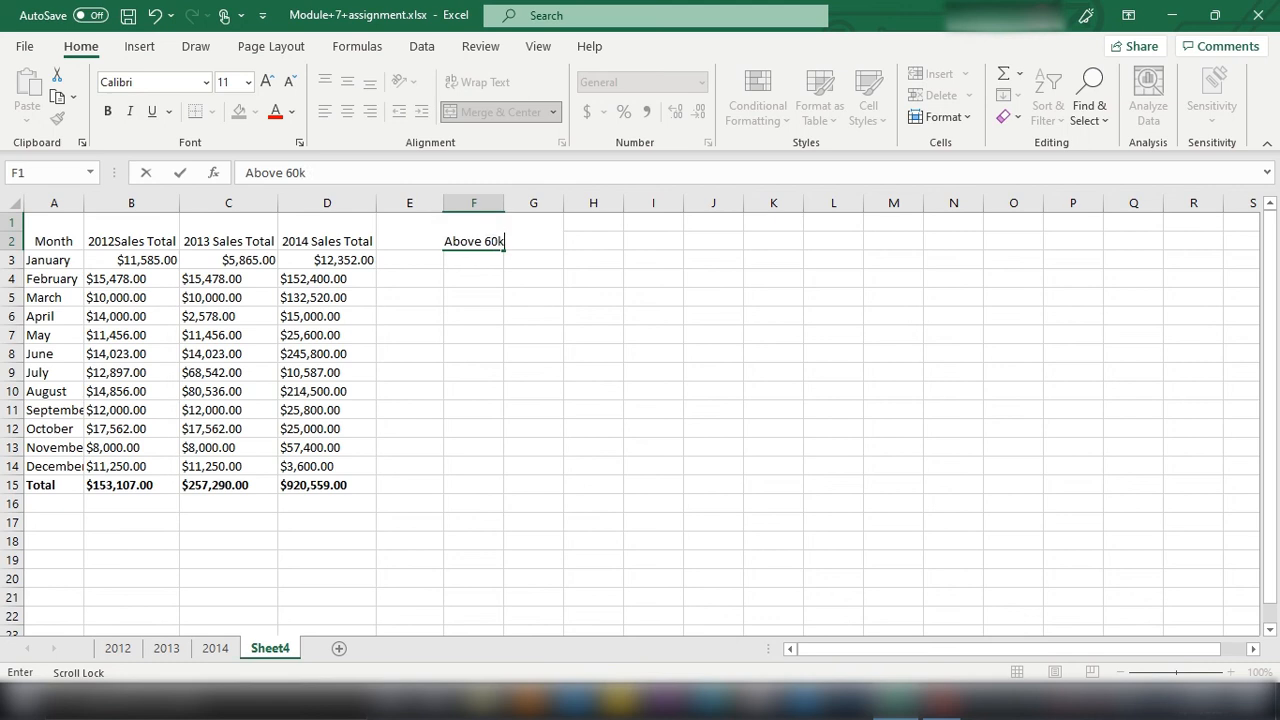
pyautogui.click(493, 368)
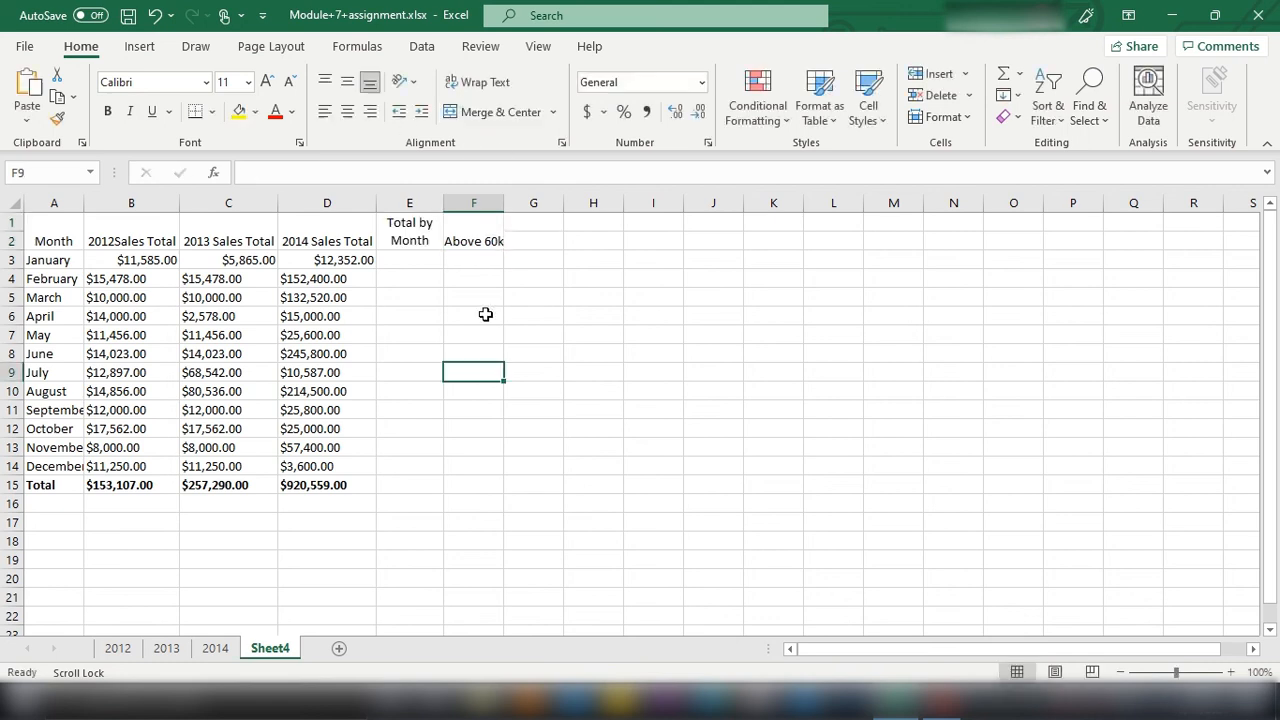
# Step: AutoFit the width of column F to its heading in F1
pyautogui.click(457, 232)
pyautogui.click(943, 117)
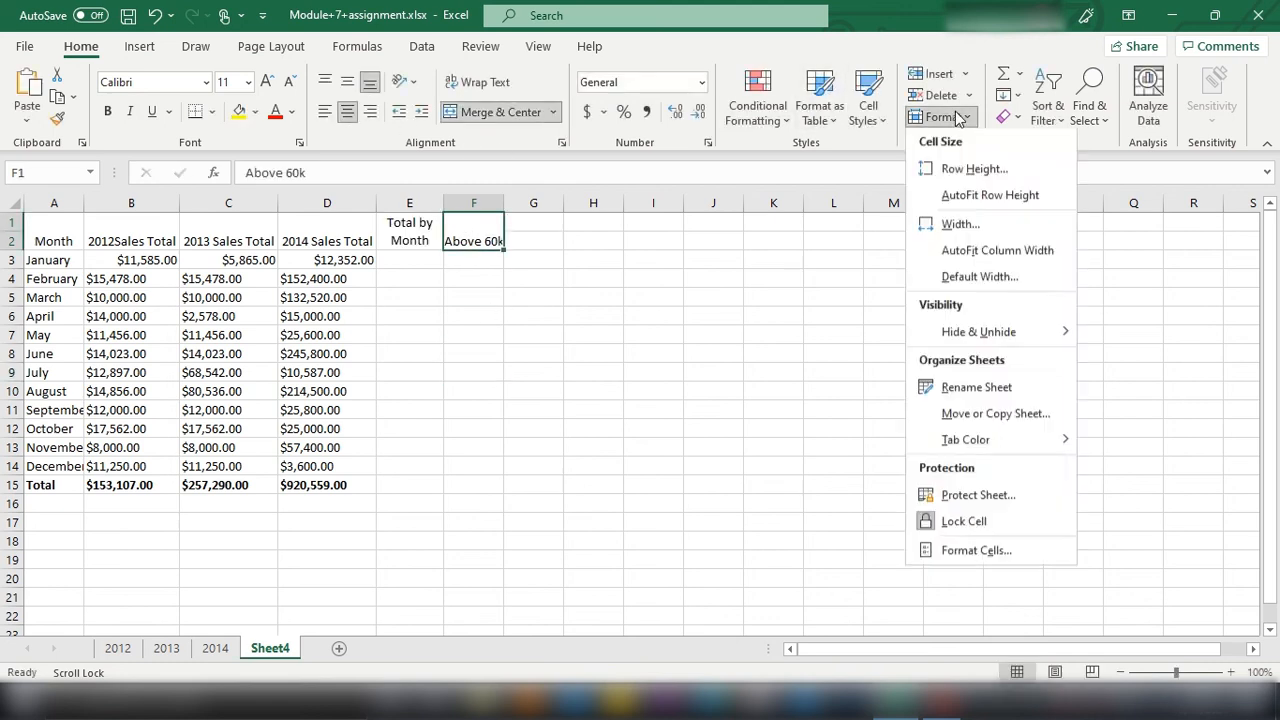
pyautogui.click(970, 248)
pyautogui.click(452, 275)
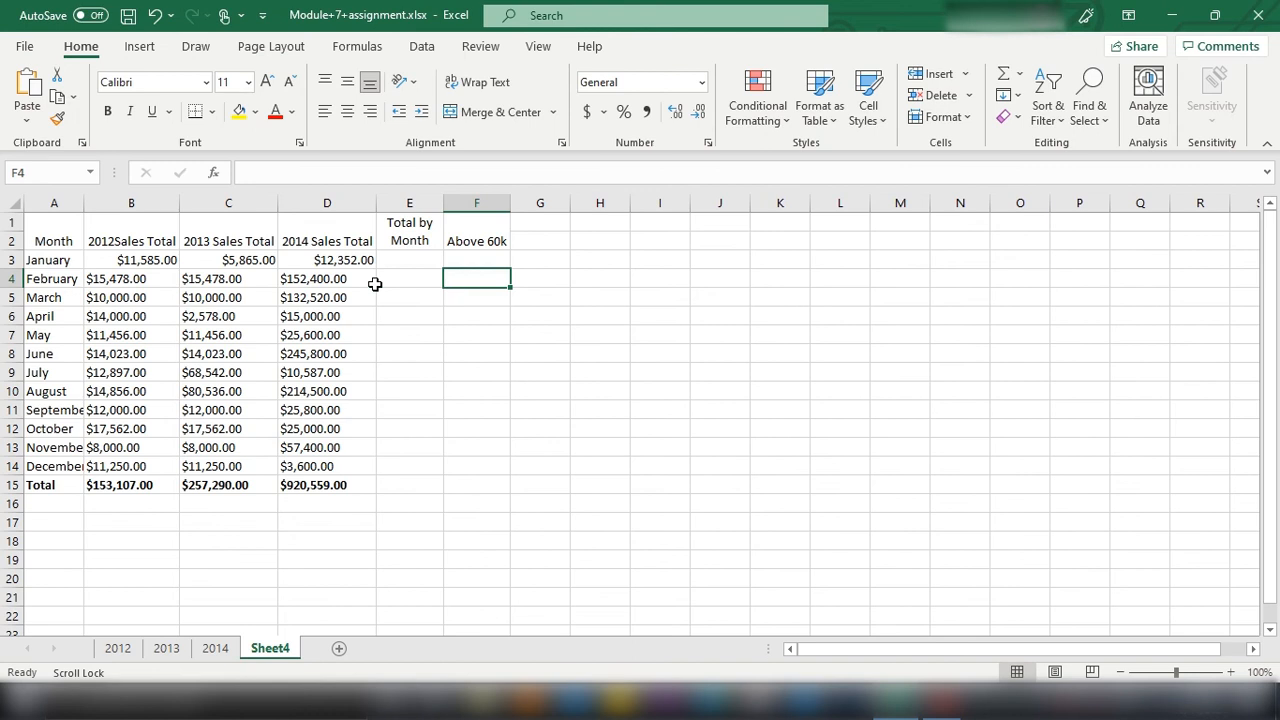
pyautogui.click(392, 260)
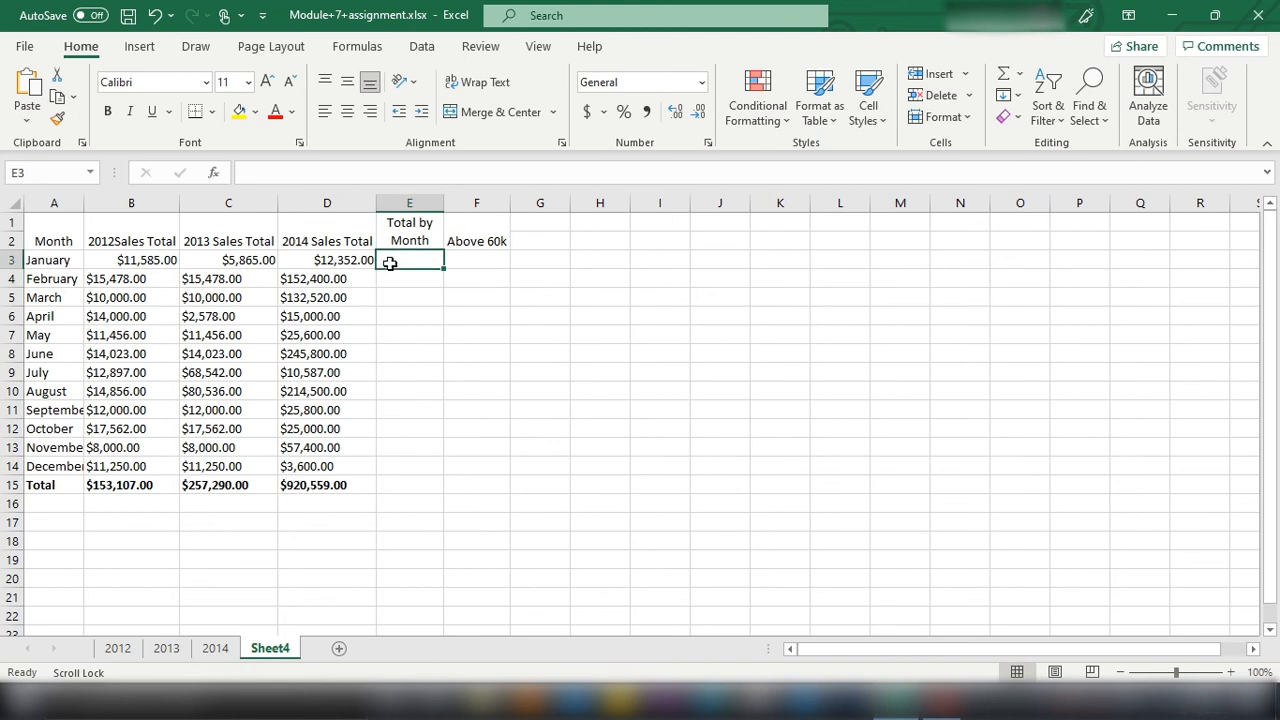
pyautogui.write('=sum(')
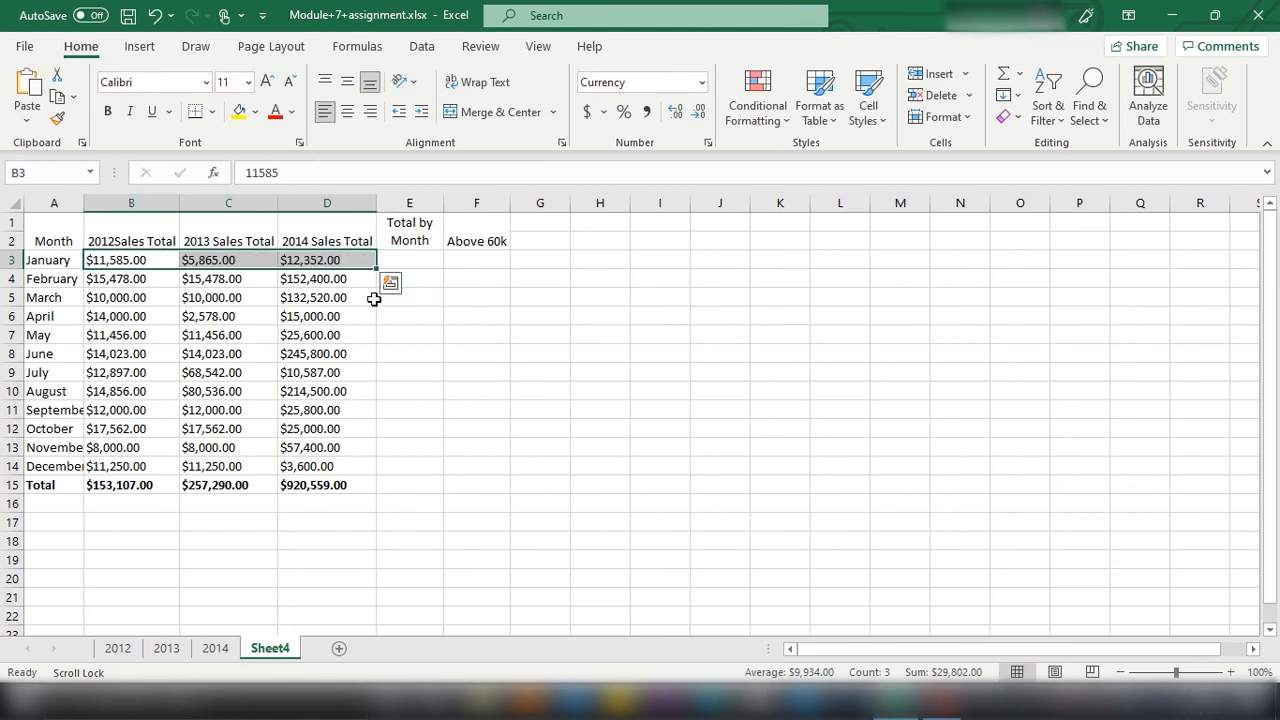
pyautogui.click(436, 350)
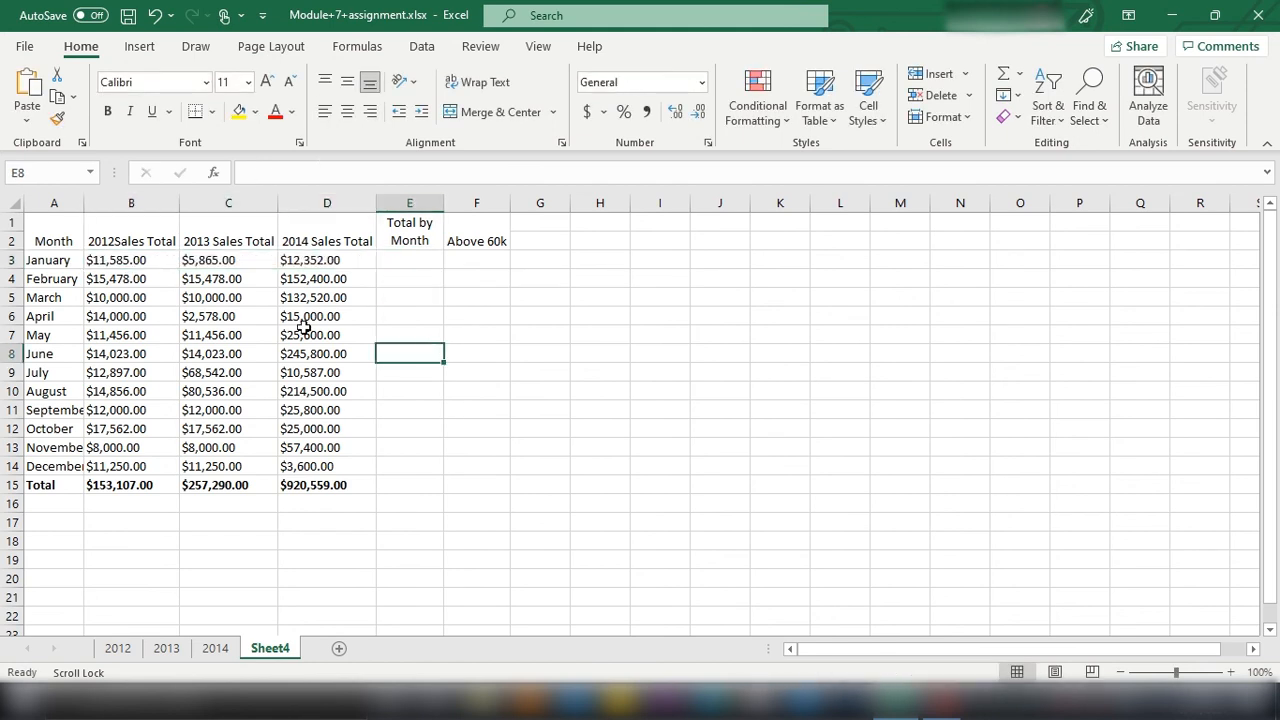
# Step: Enter the formula =SUM(B3+C3+D3) in cell E3 to total January's sales across the three years
pyautogui.click(428, 257)
pyautogui.write('=')
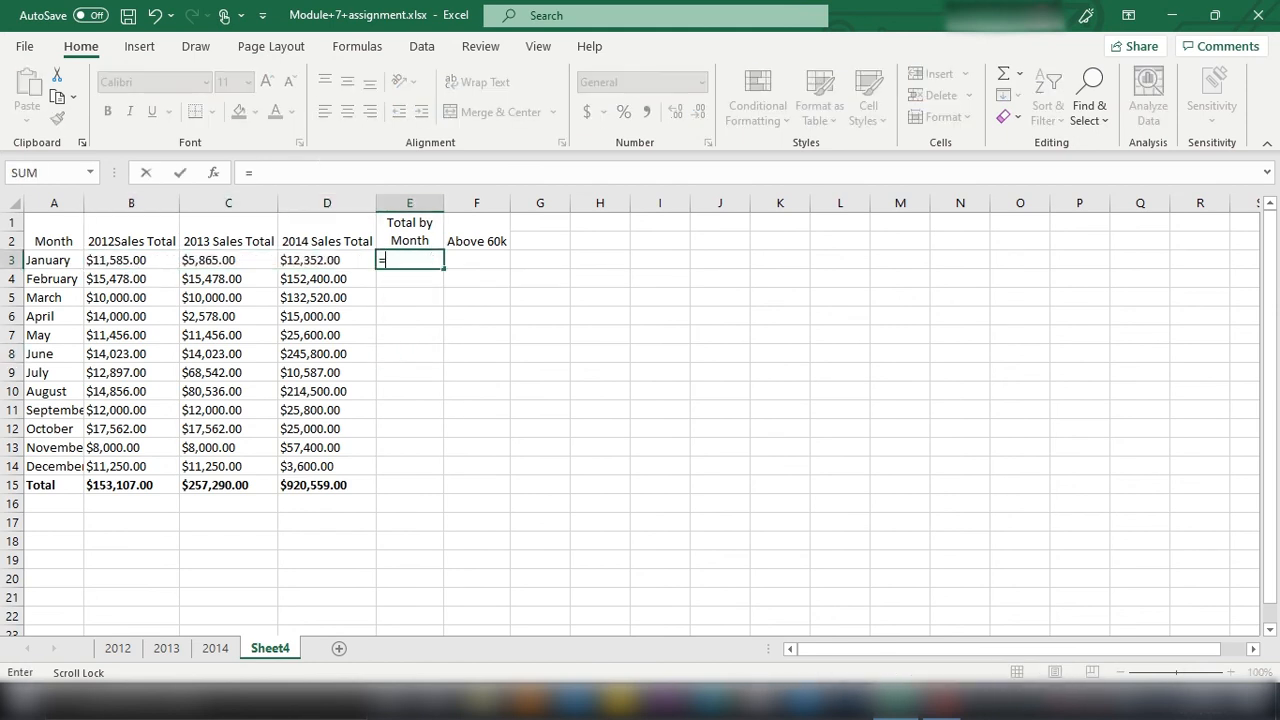
pyautogui.write('sum')
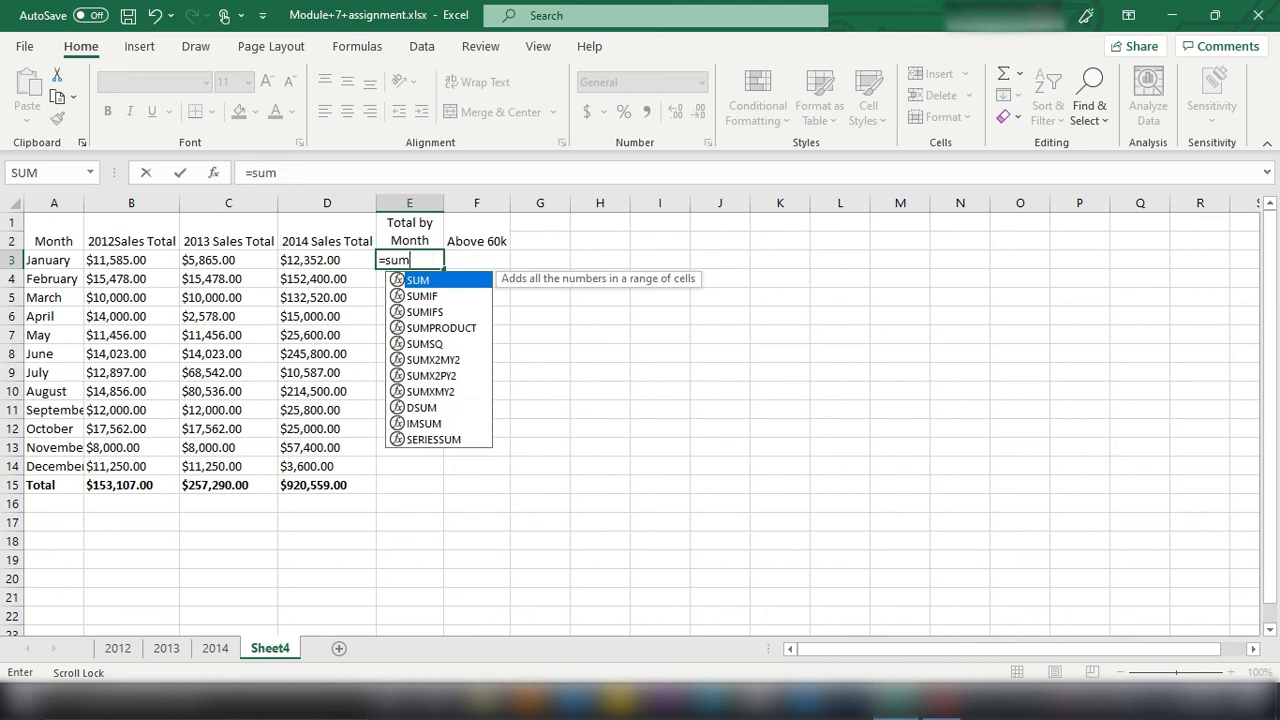
pyautogui.write('(')
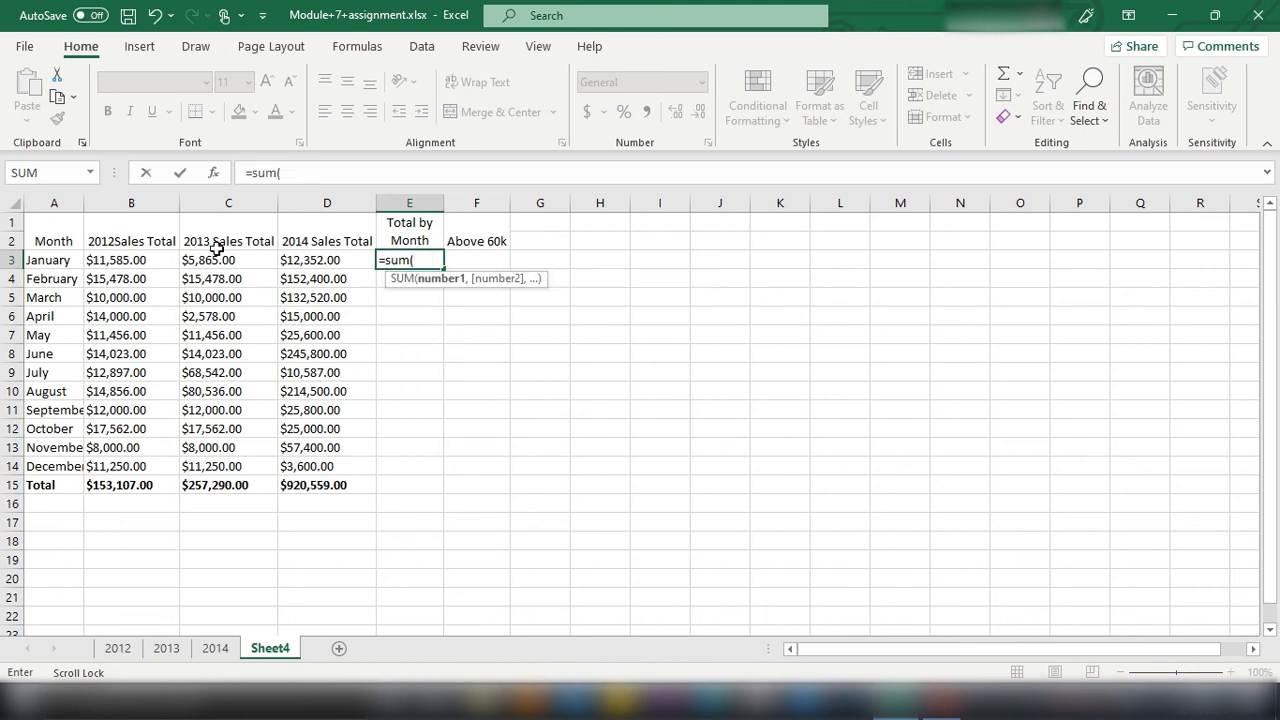
pyautogui.click(122, 264)
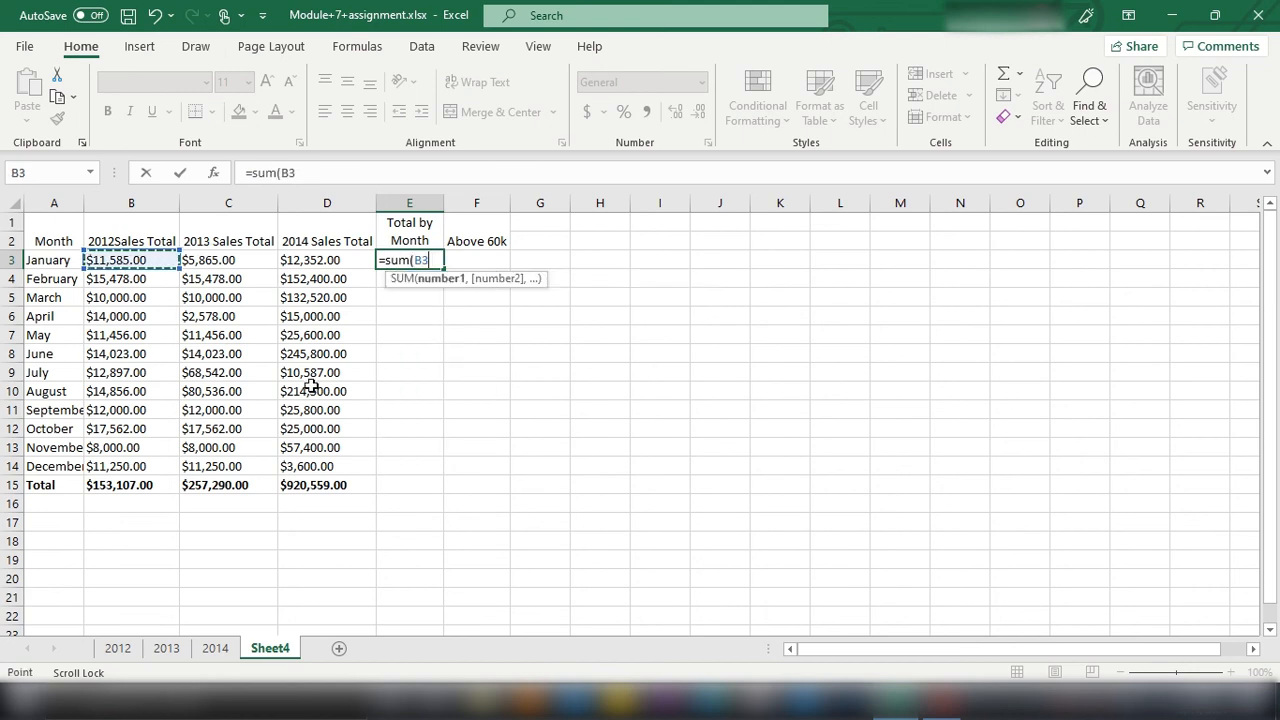
pyautogui.write('+')
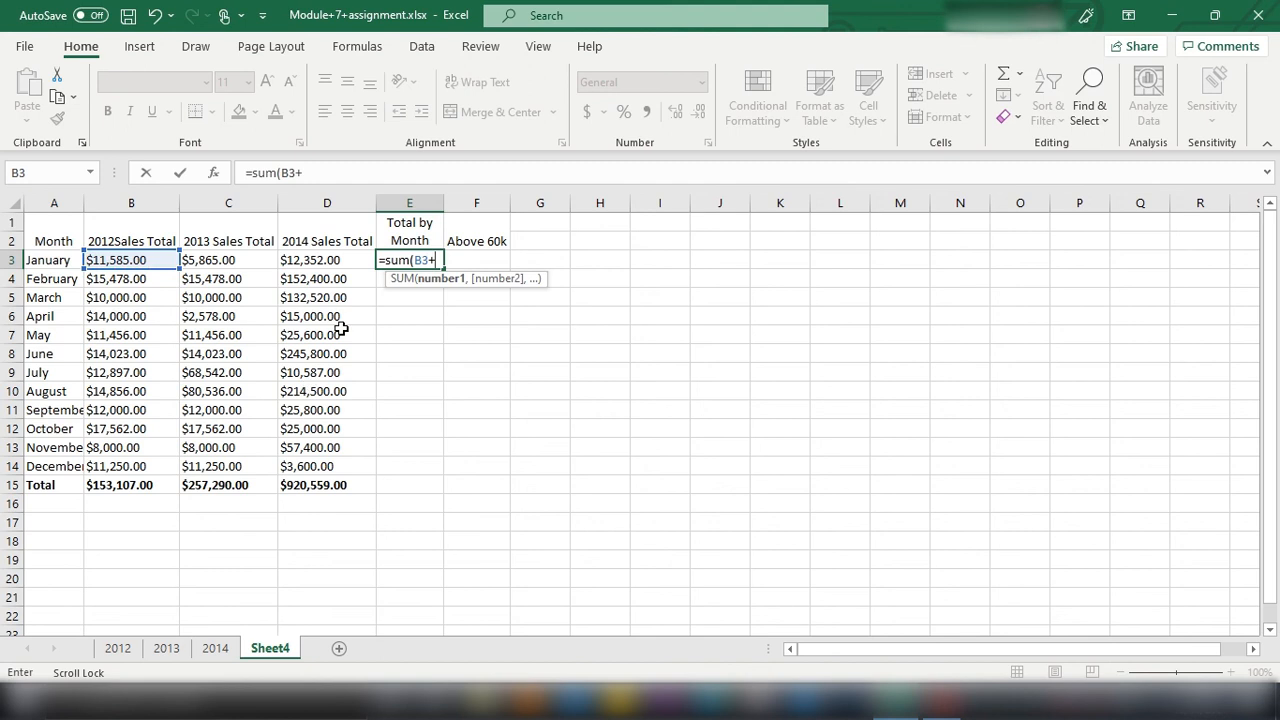
pyautogui.click(236, 263)
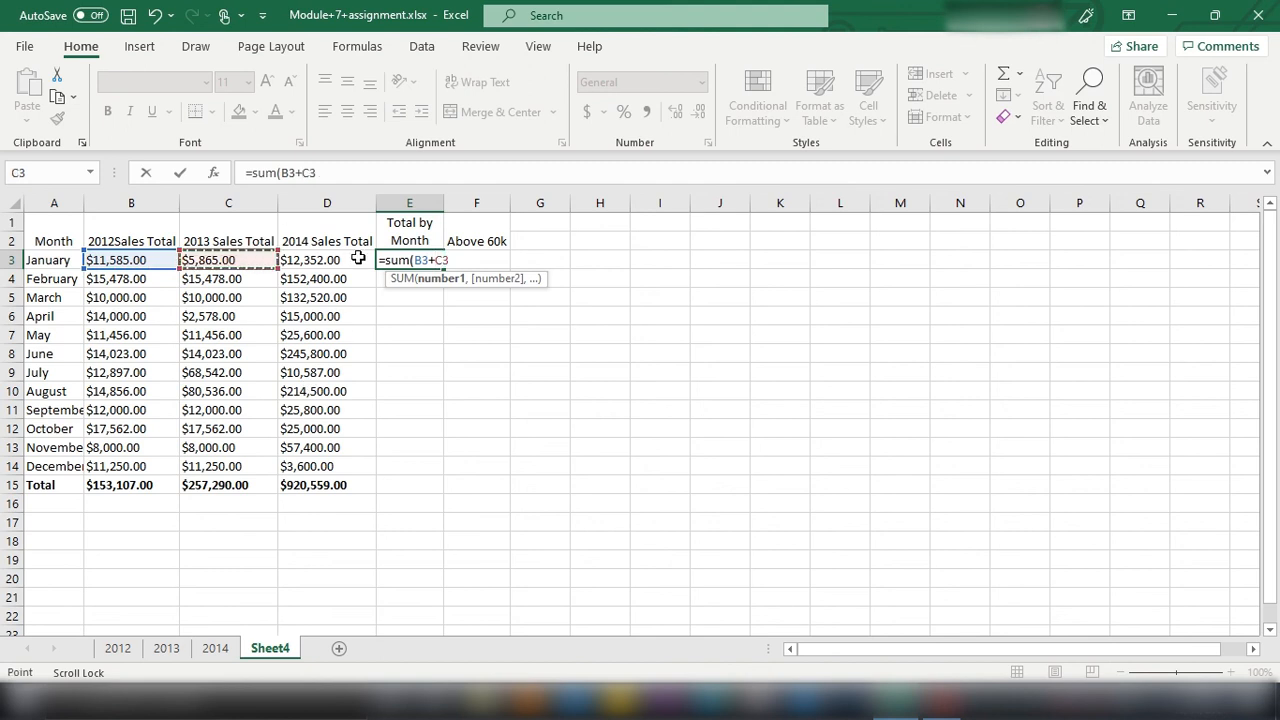
pyautogui.write('+')
pyautogui.click(314, 266)
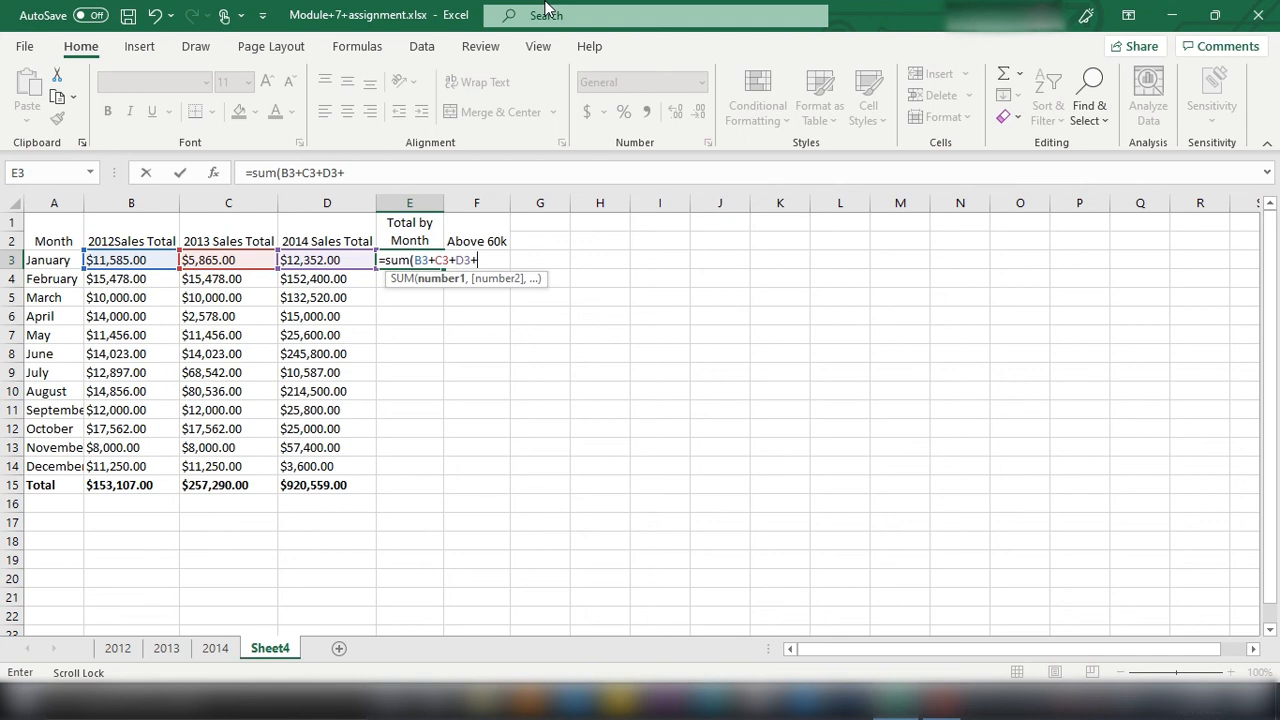
pyautogui.press('BackSpace')
pyautogui.write(')')
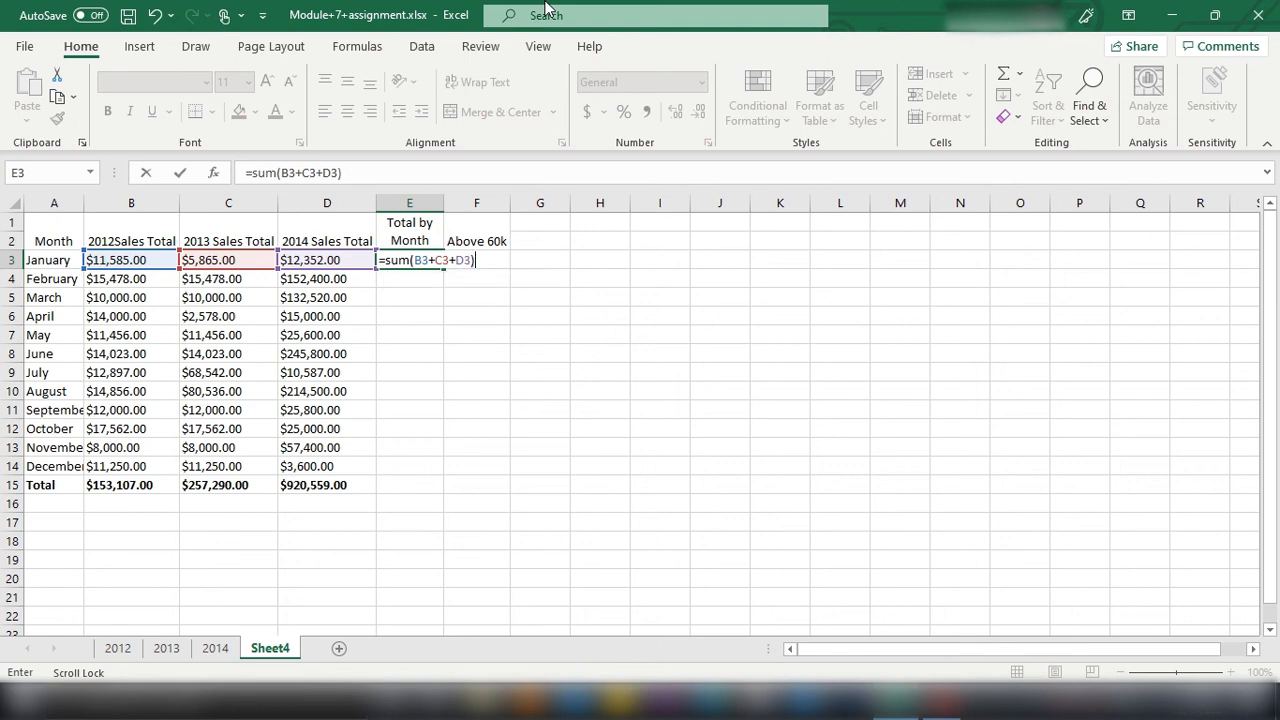
pyautogui.press('Return')
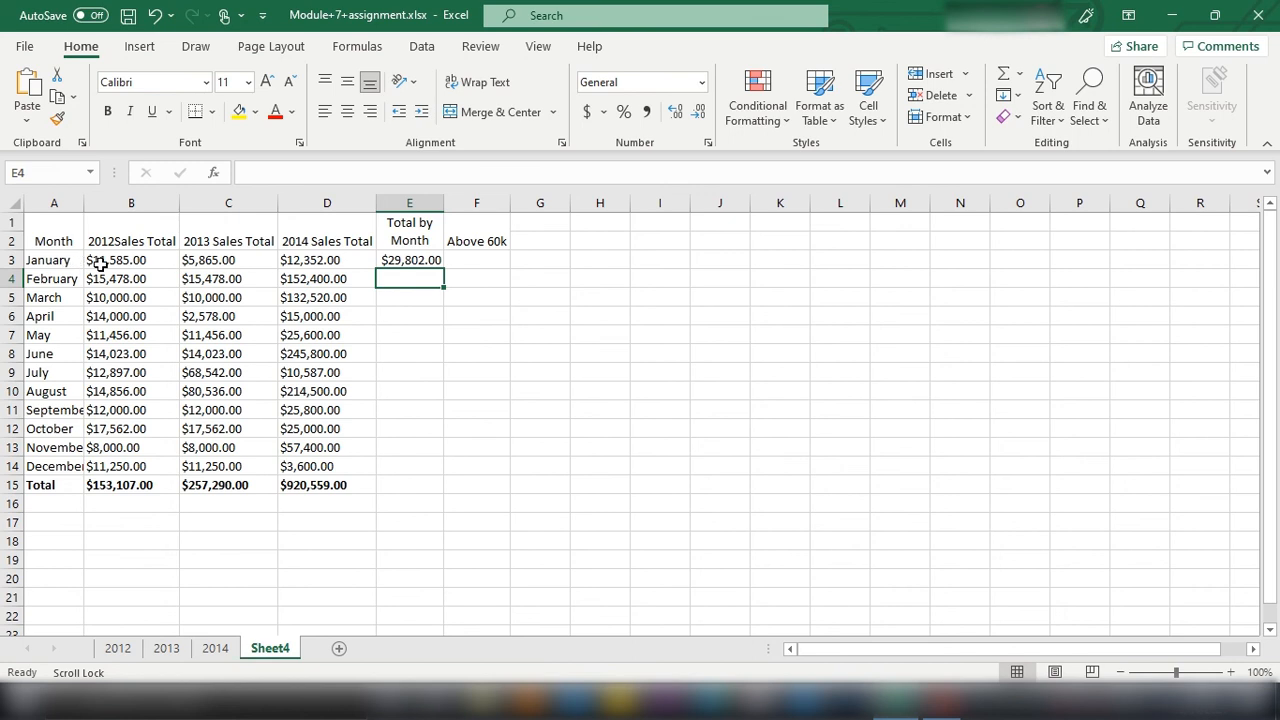
# Step: Fill the monthly total formula from E3 down through December in E14 and AutoFit the width of column E
pyautogui.click(160, 260)
pyautogui.moveTo(160, 260); pyautogui.dragTo(327, 260)
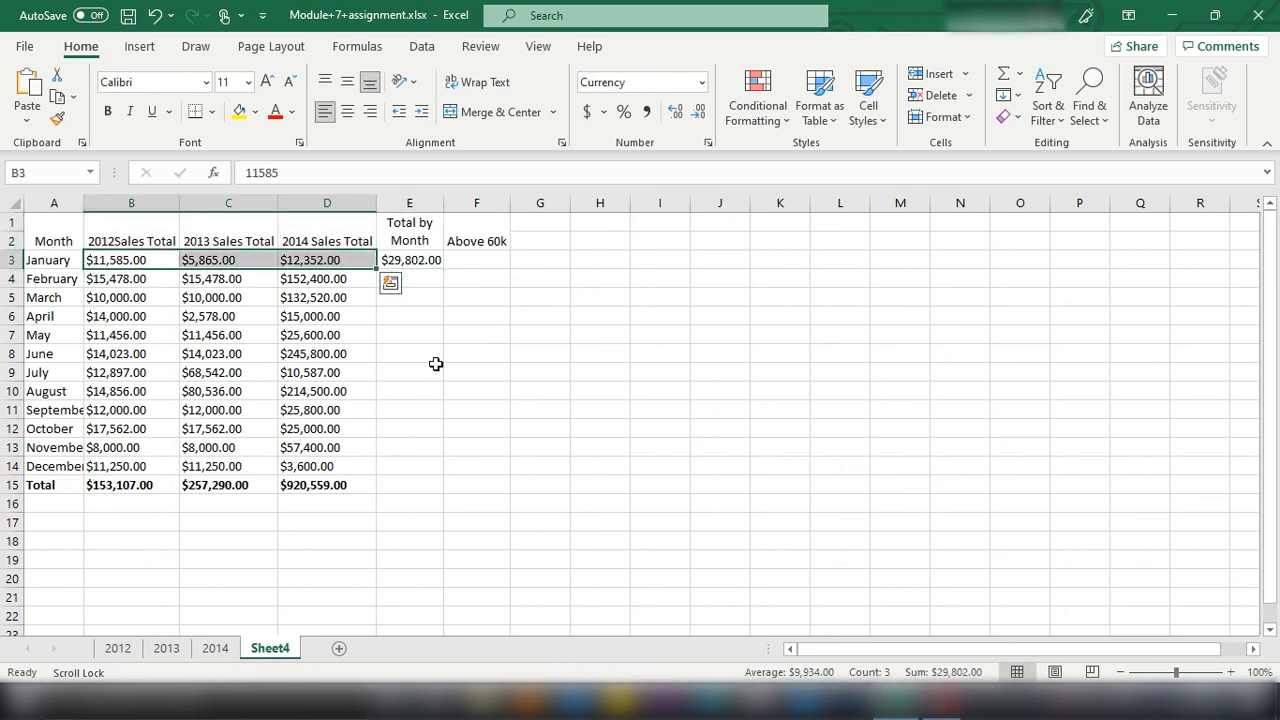
pyautogui.click(434, 366)
pyautogui.click(406, 260)
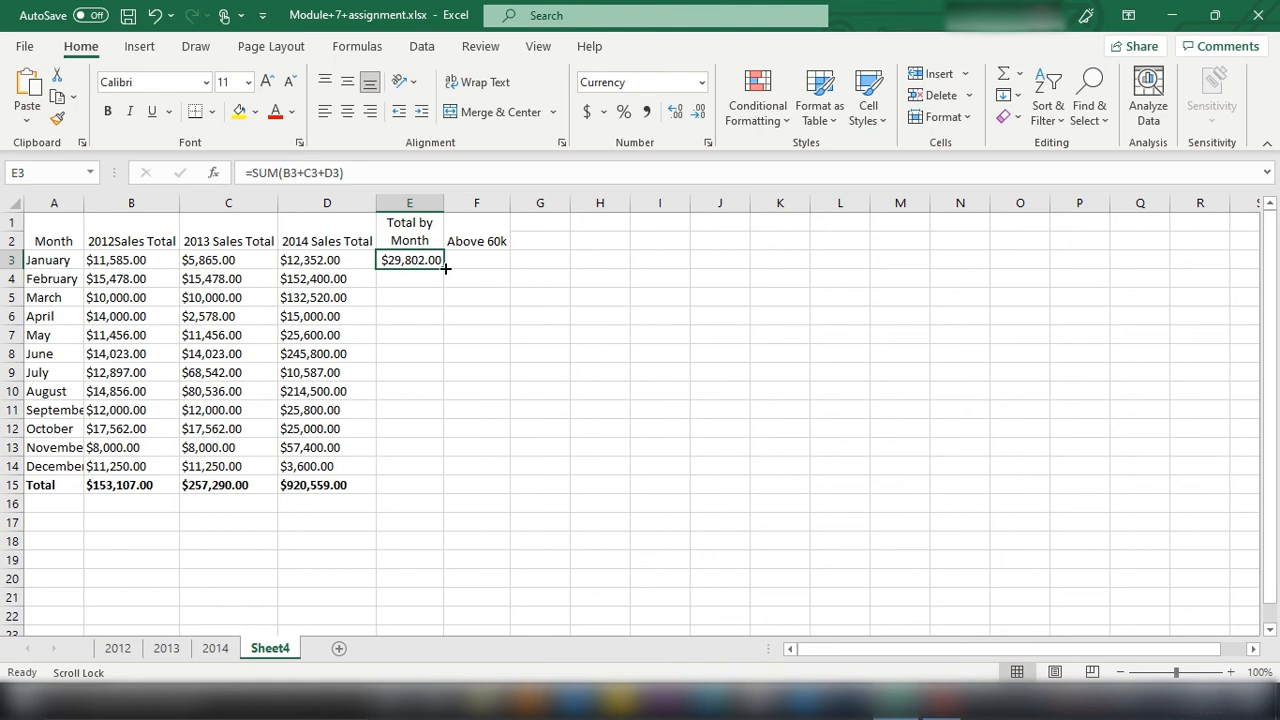
pyautogui.moveTo(445, 270); pyautogui.dragTo(424, 476)
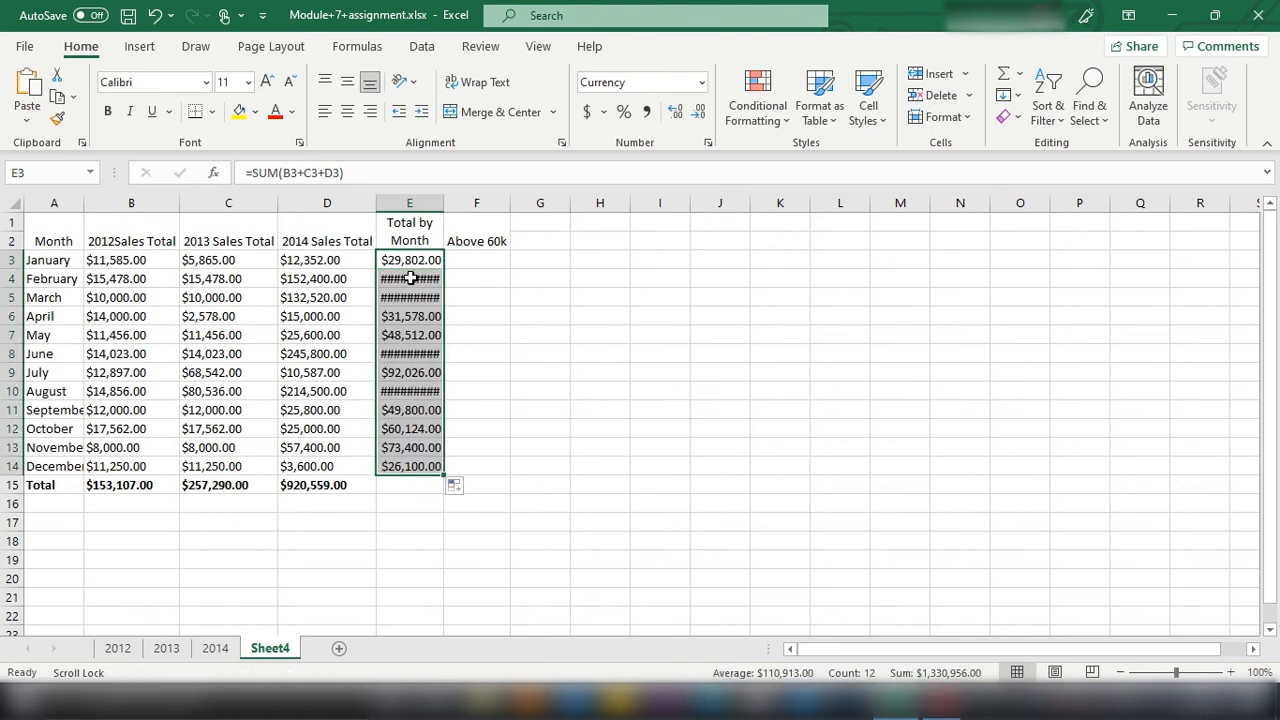
pyautogui.click(942, 117)
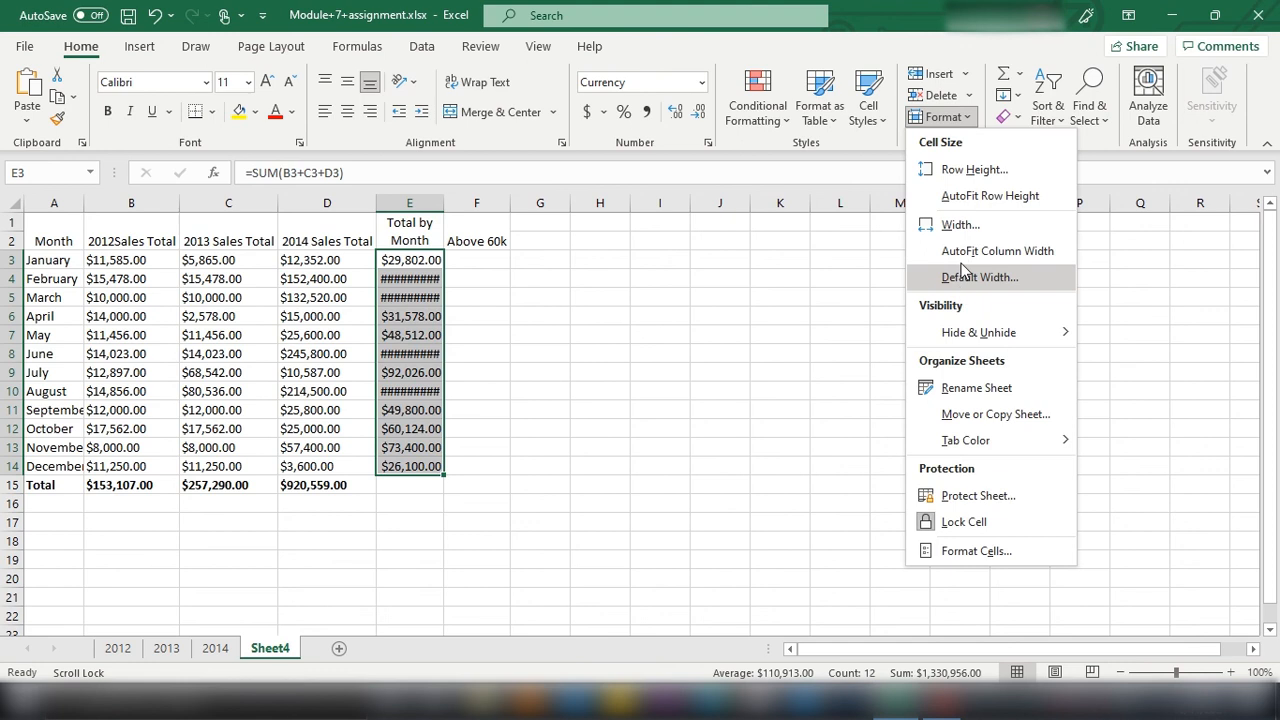
pyautogui.click(1016, 251)
# Step: Enter the formula =IF(60000<E3, "Yes", "No") in cell F3 under the Above 60k heading
pyautogui.click(478, 260)
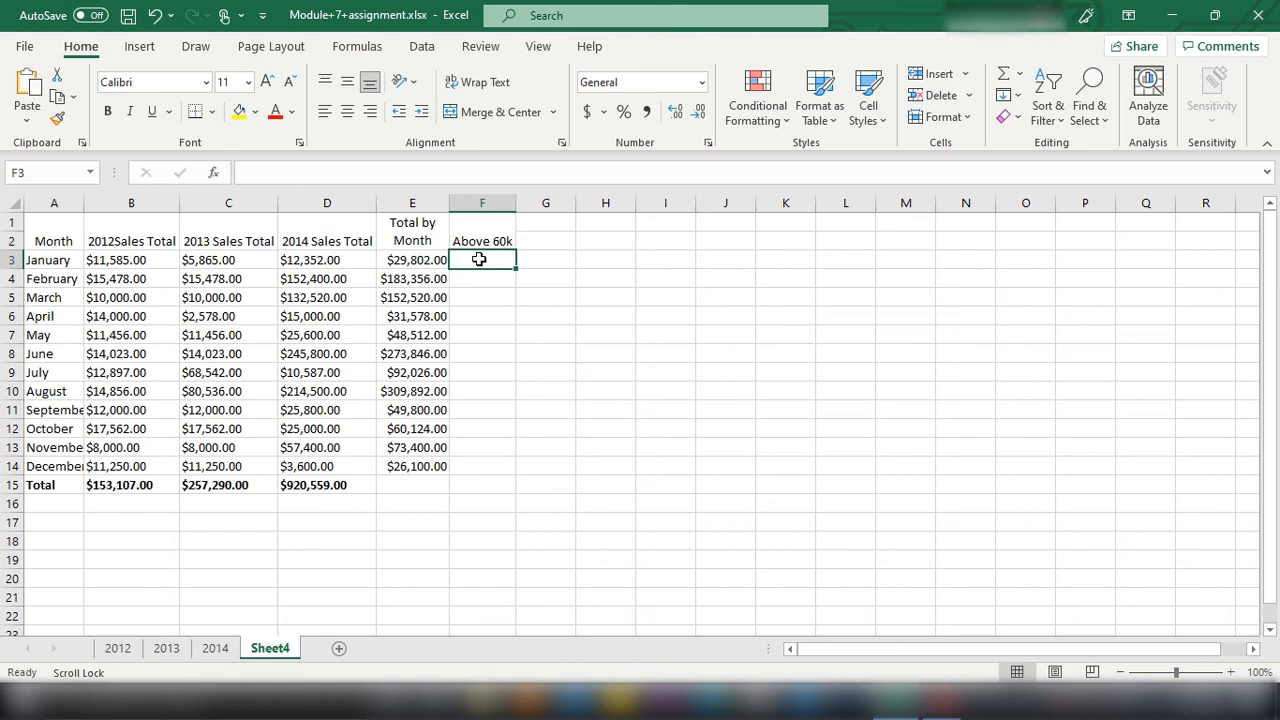
pyautogui.write('=if')
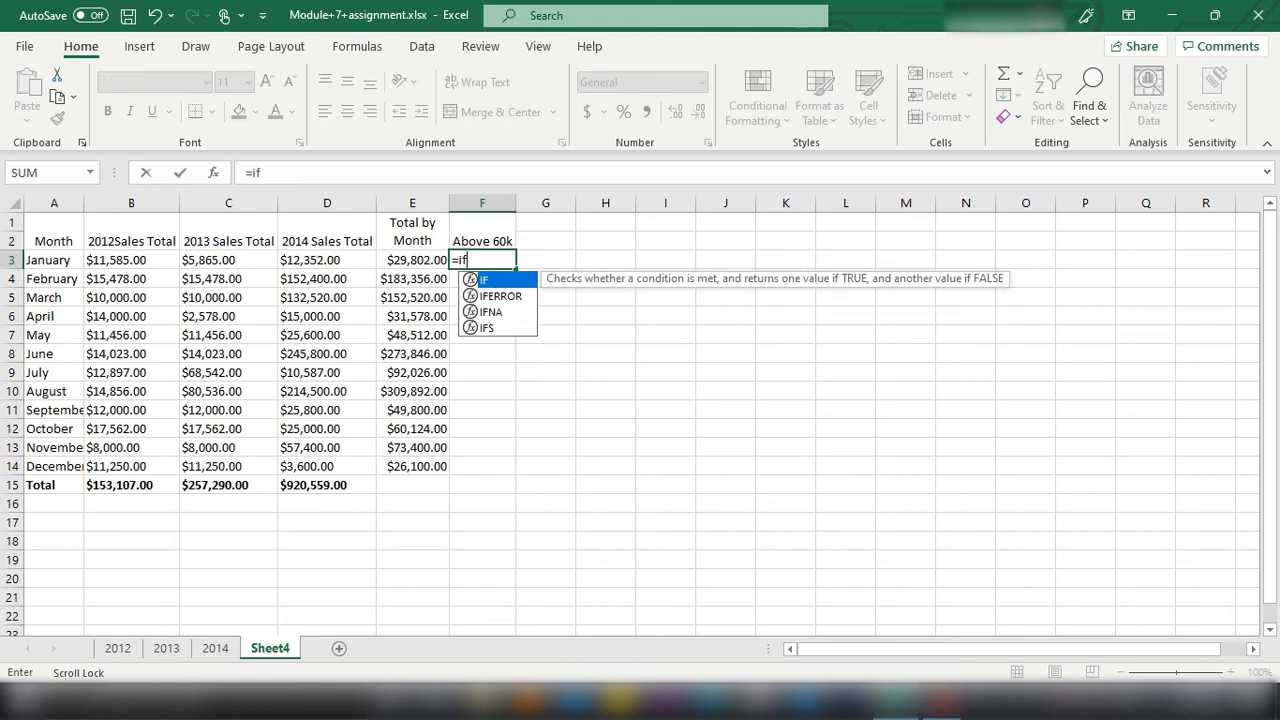
pyautogui.write('(')
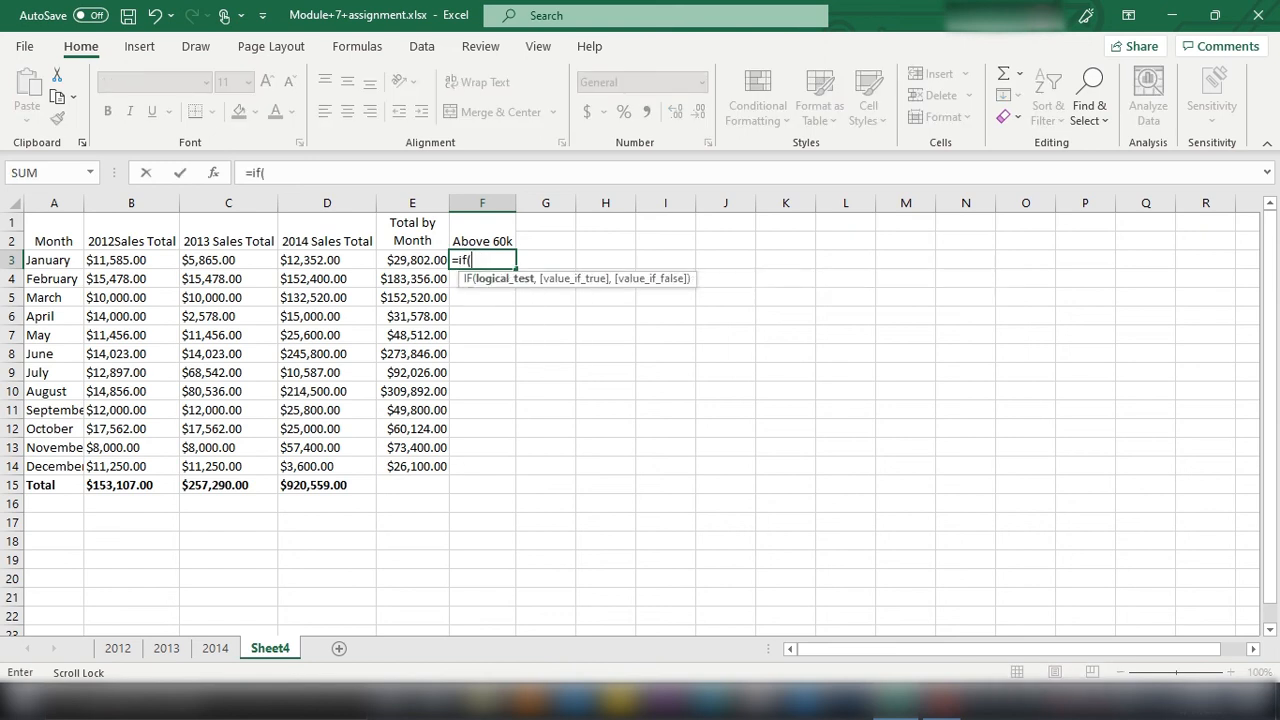
pyautogui.write('60000<')
pyautogui.click(404, 262)
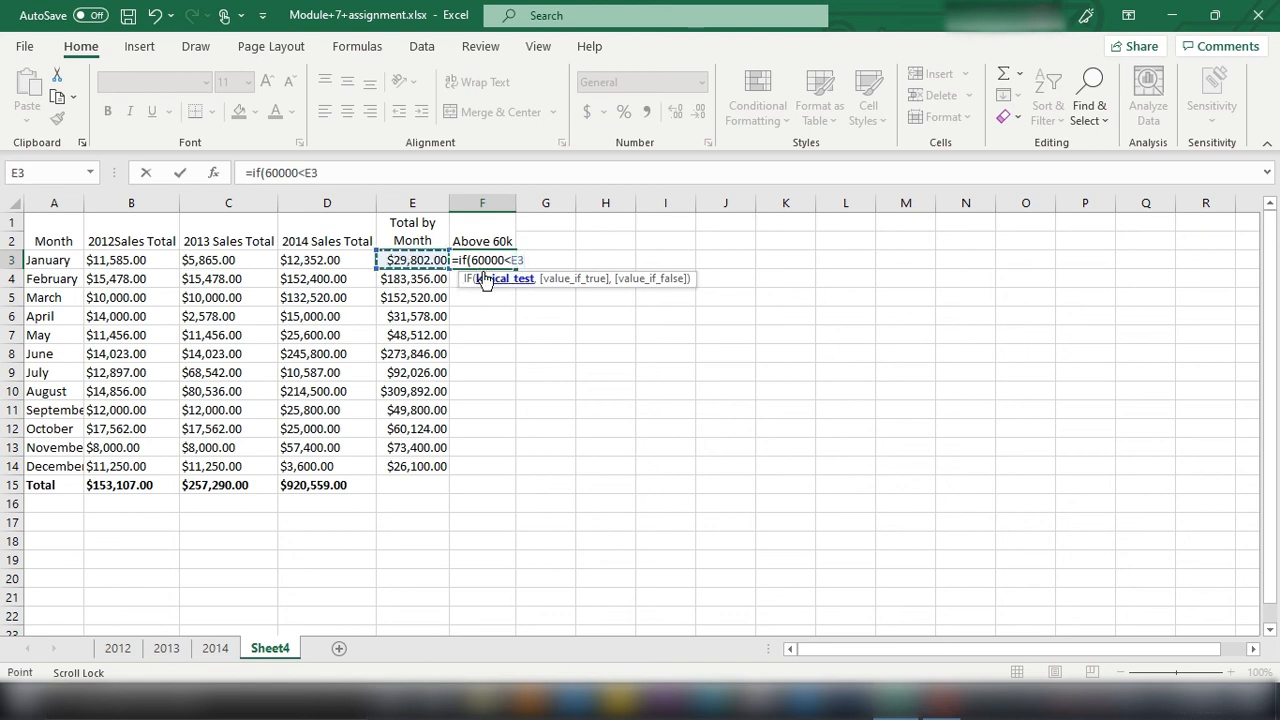
pyautogui.write(',')
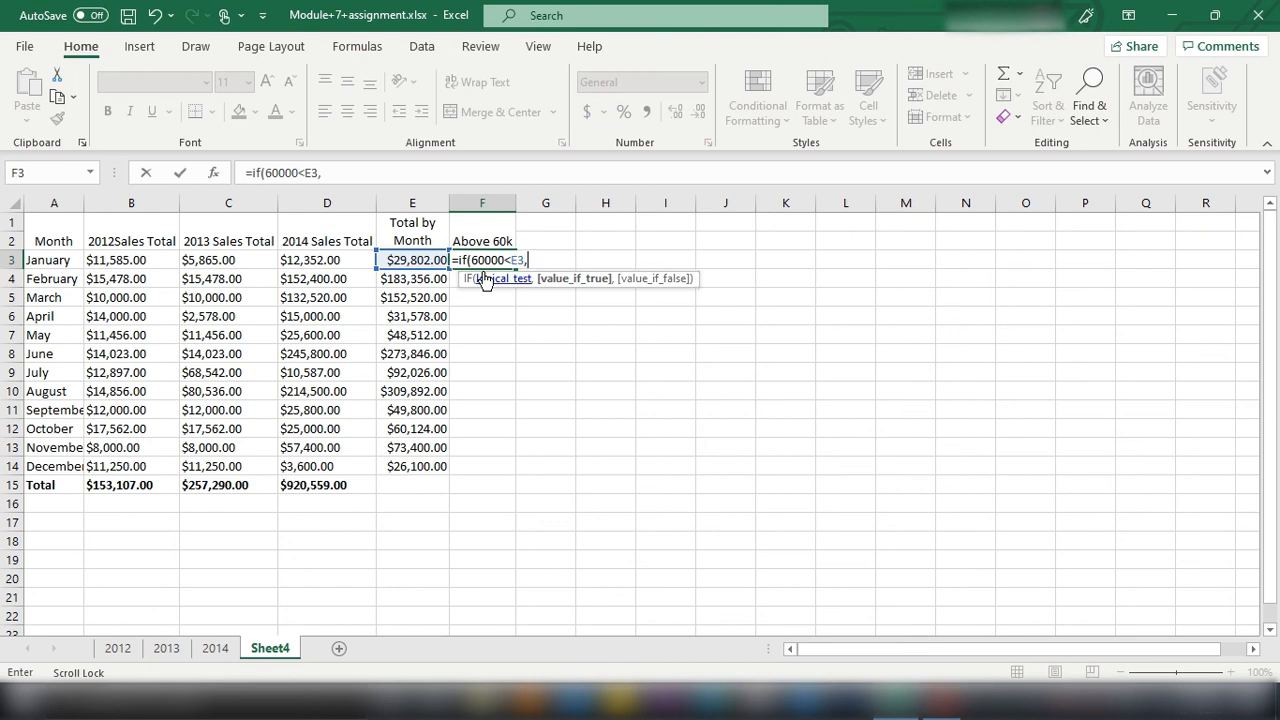
pyautogui.write(' "Yes')
pyautogui.write('",')
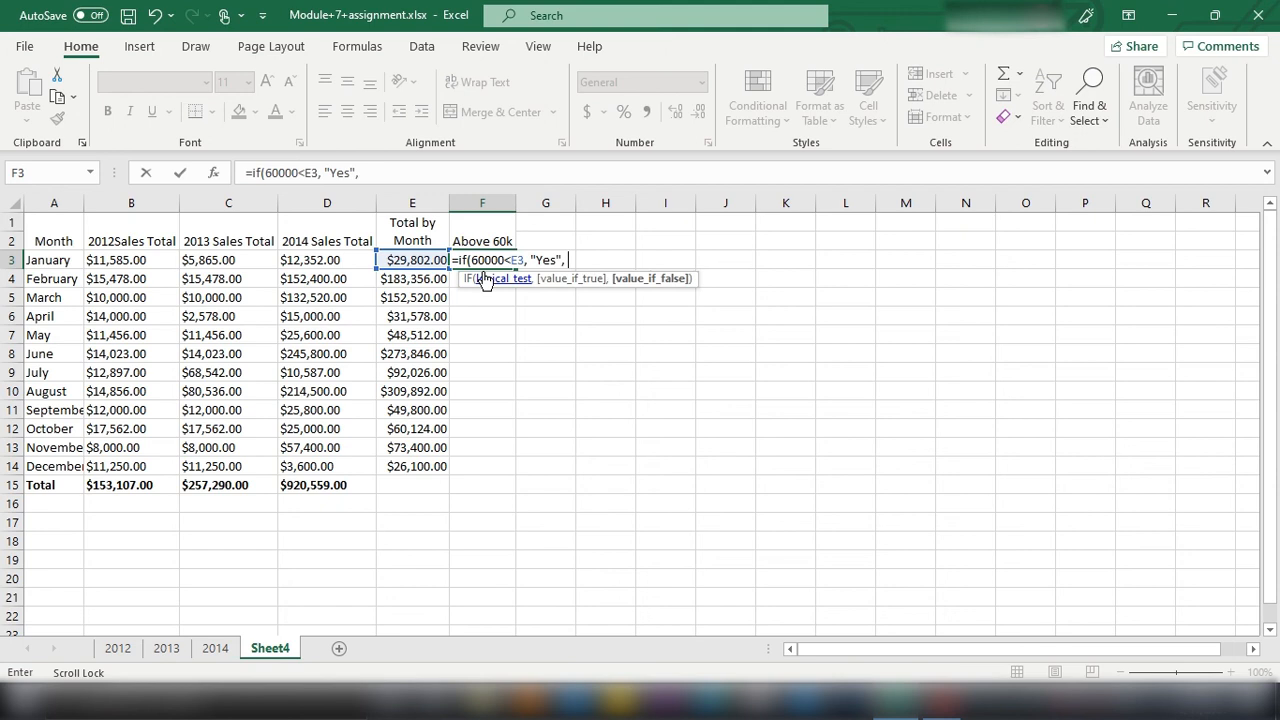
pyautogui.write(' "No")')
pyautogui.press('Return')
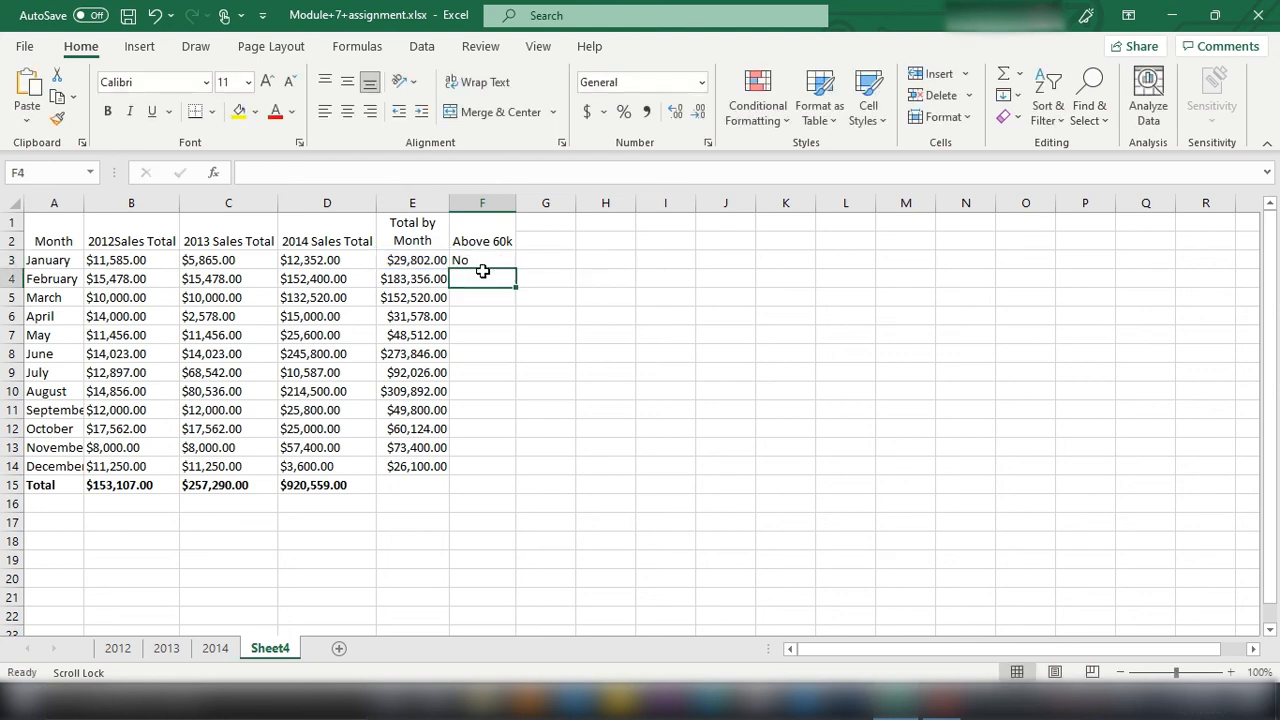
pyautogui.click(481, 261)
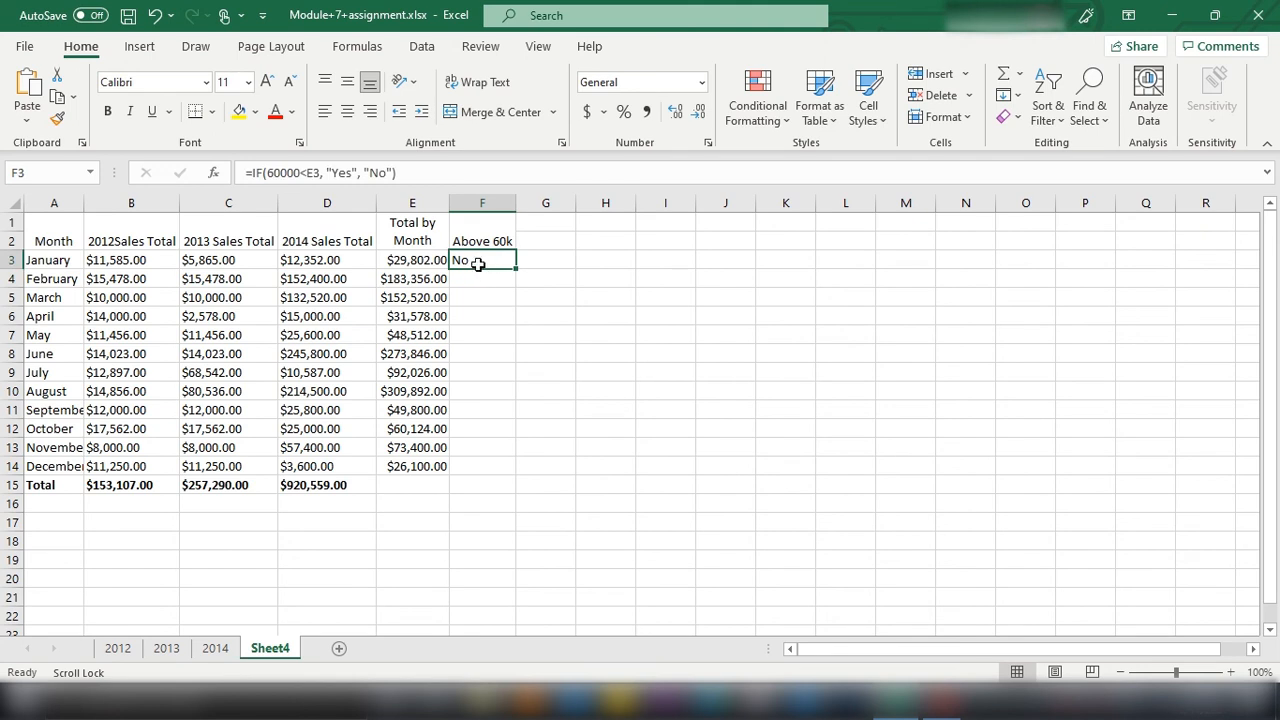
pyautogui.moveTo(397, 173); pyautogui.dragTo(245, 173)
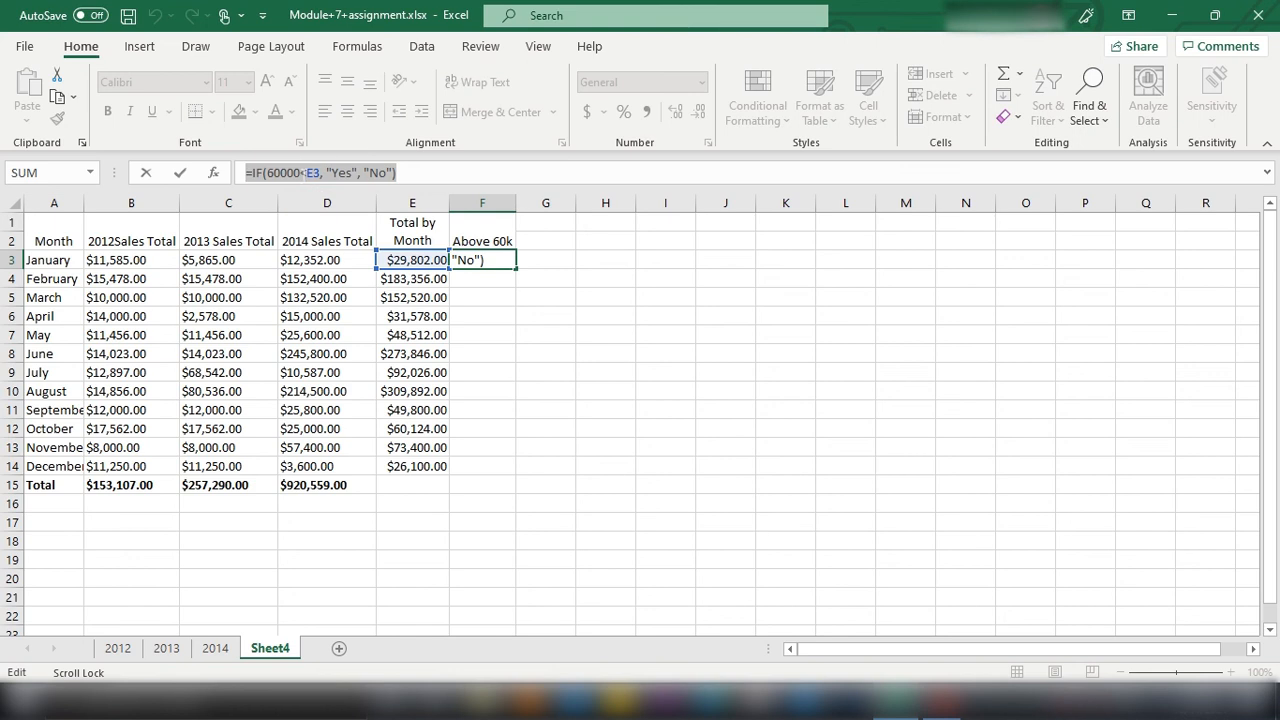
pyautogui.click(508, 372)
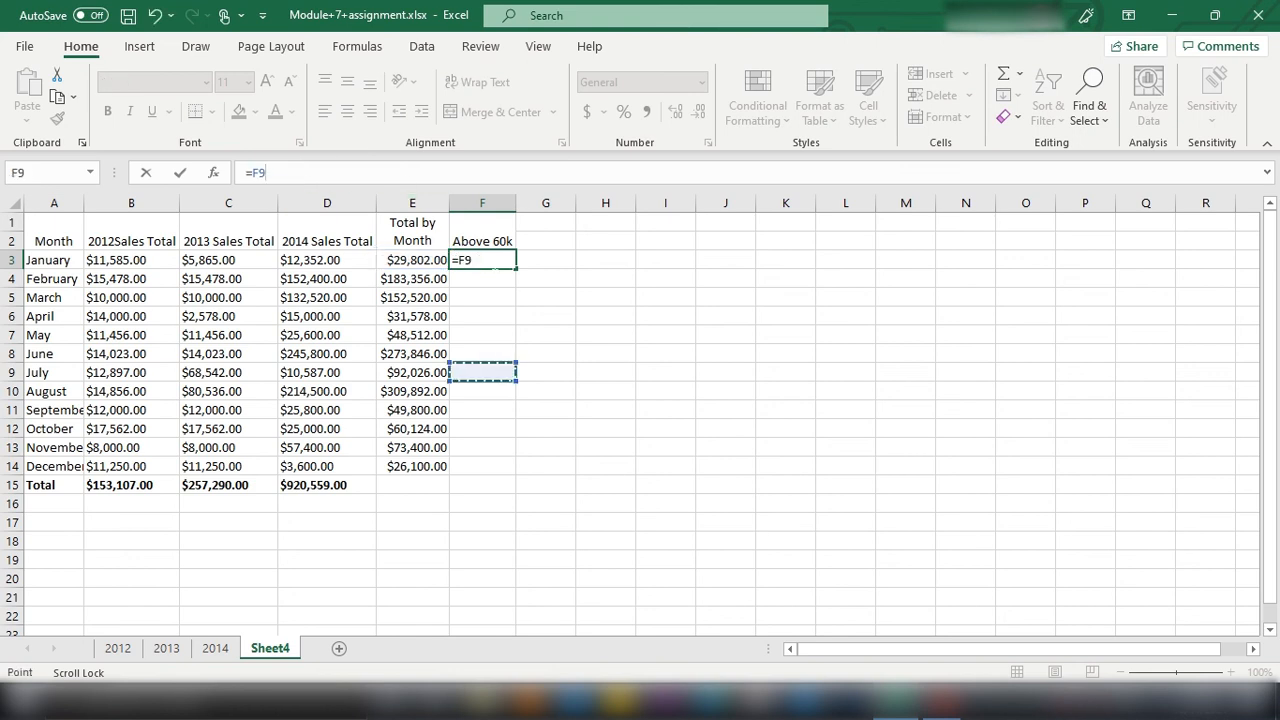
pyautogui.press('Tab')
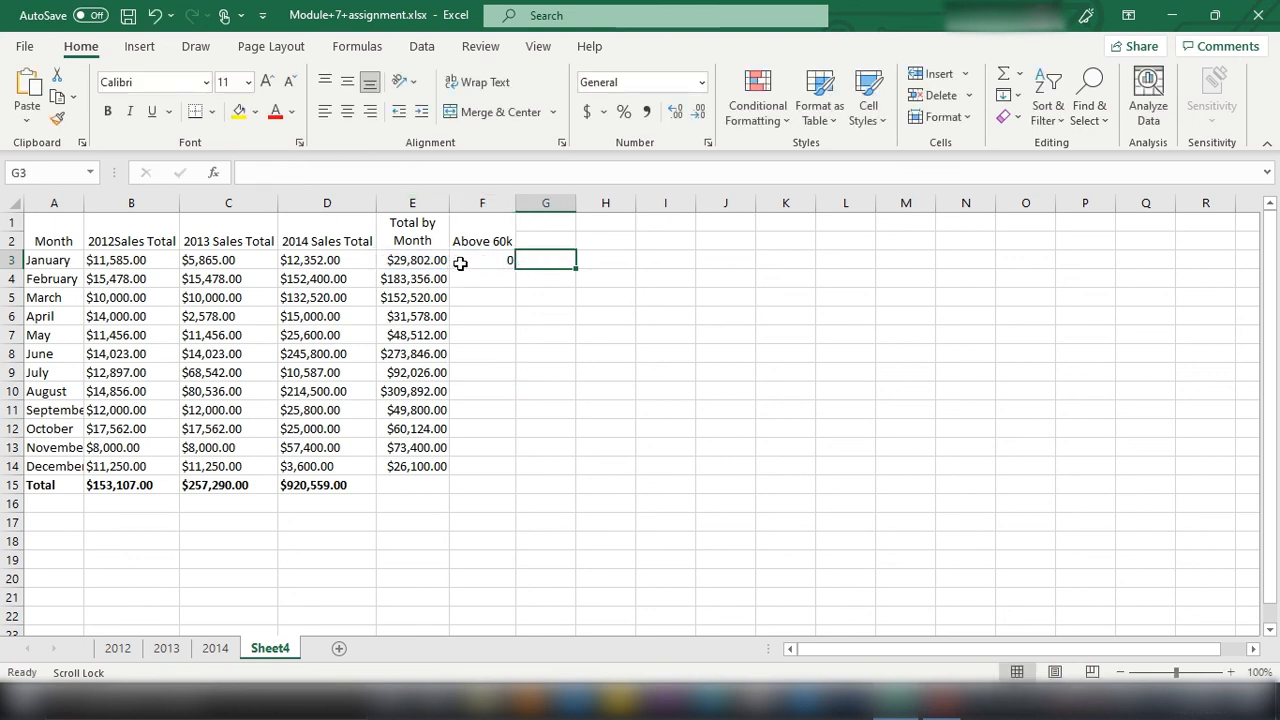
pyautogui.hotkey('ctrl', 'z')
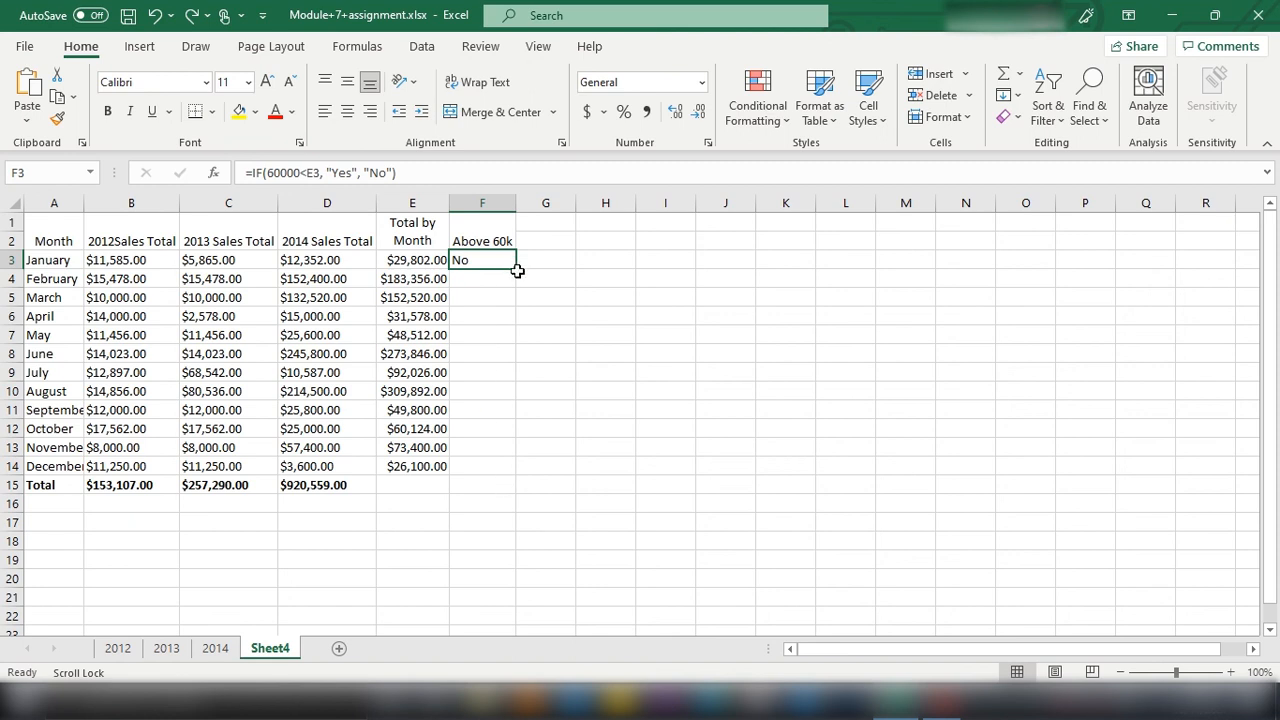
# Step: Fill the Above 60k formula from F3 down through December in F14
pyautogui.moveTo(516, 268); pyautogui.dragTo(532, 487)
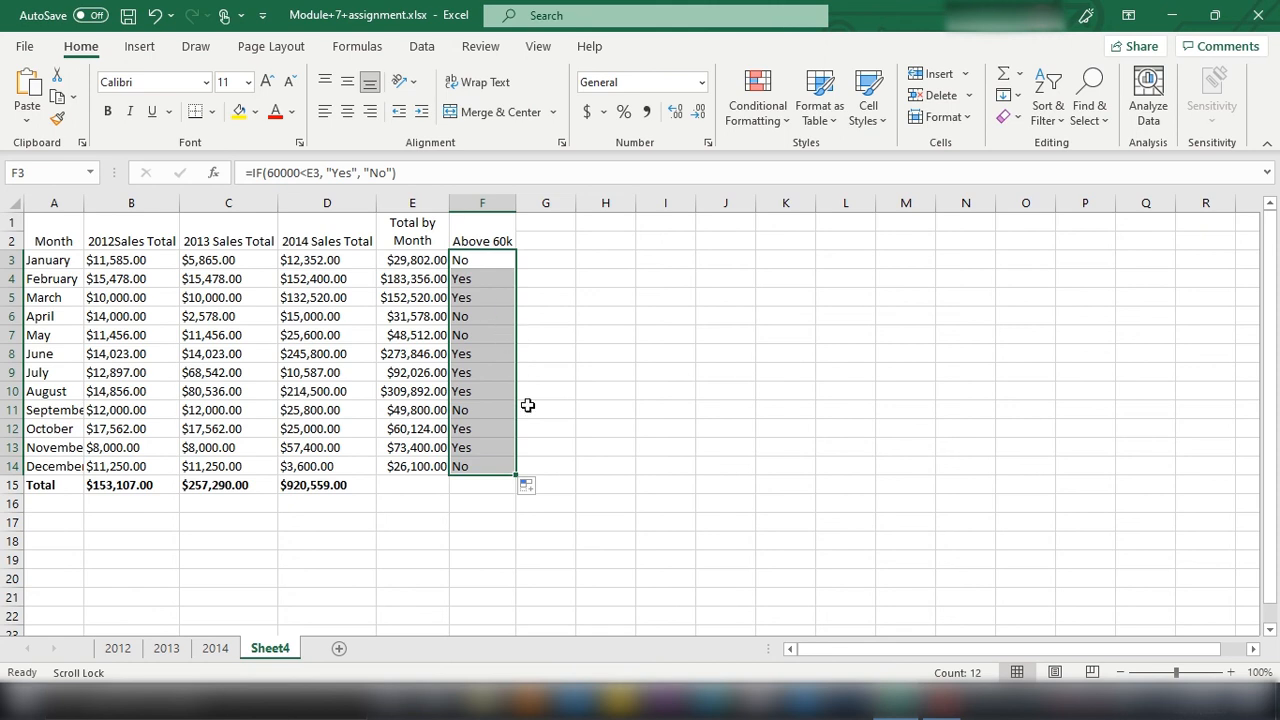
pyautogui.click(688, 540)
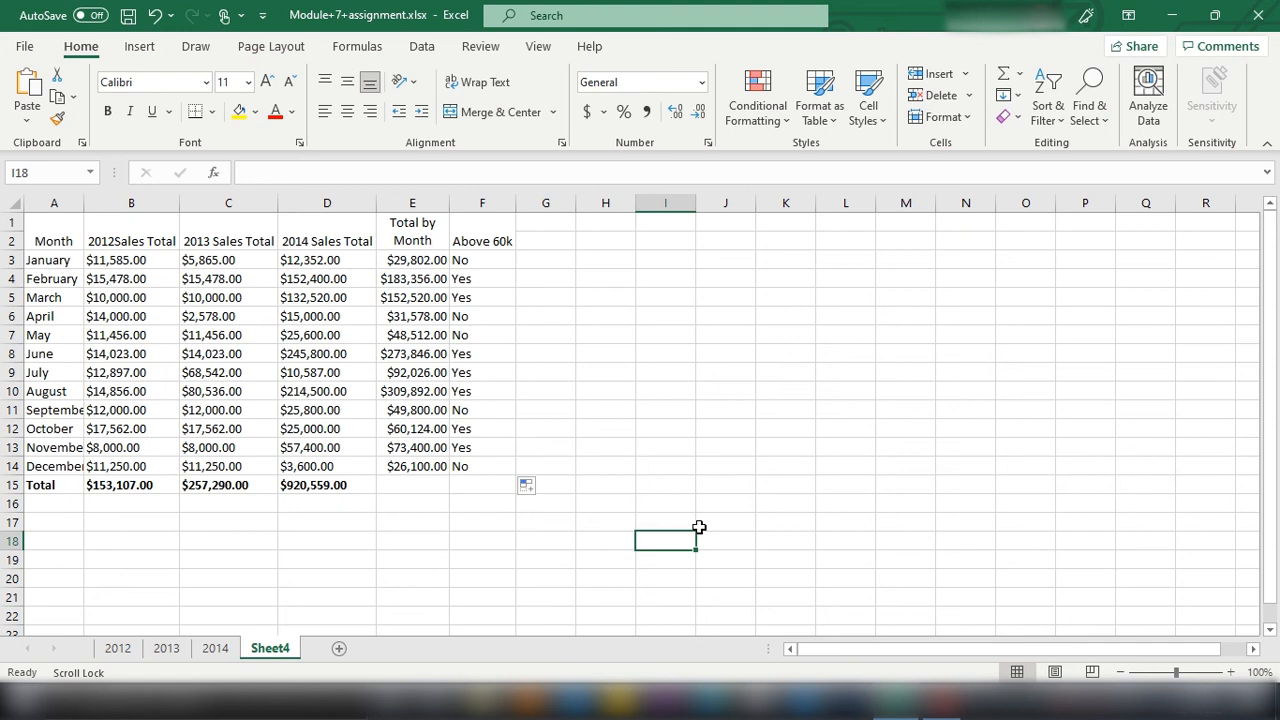
# Step: On the 2012 sheet, try sorting only the Sales Total column from largest to smallest with the current selection, and undo the sort
pyautogui.click(117, 630)
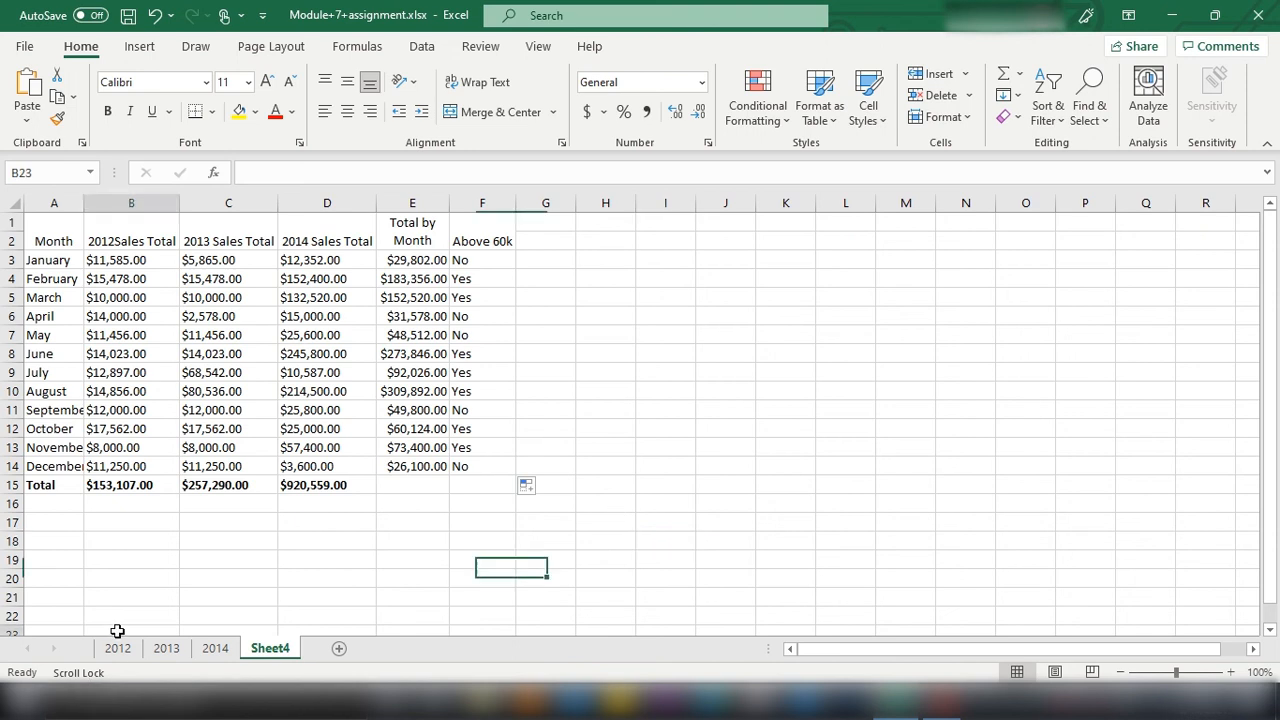
pyautogui.click(117, 648)
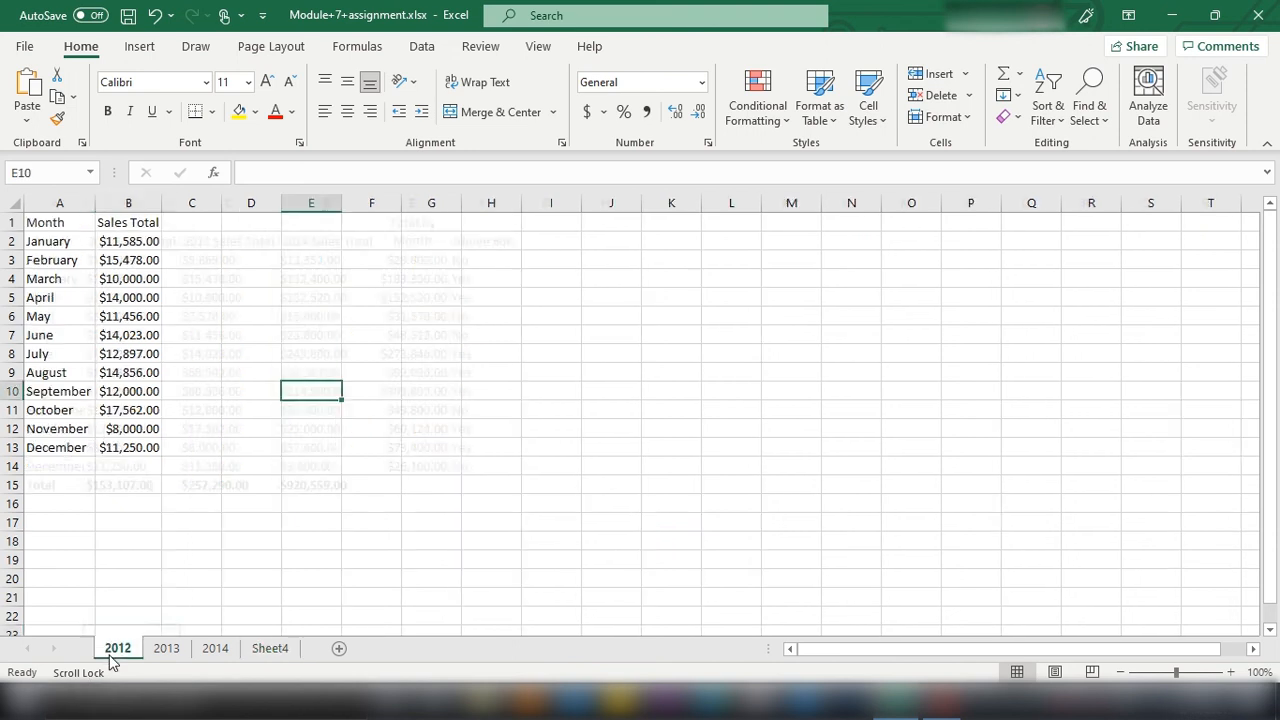
pyautogui.click(128, 203)
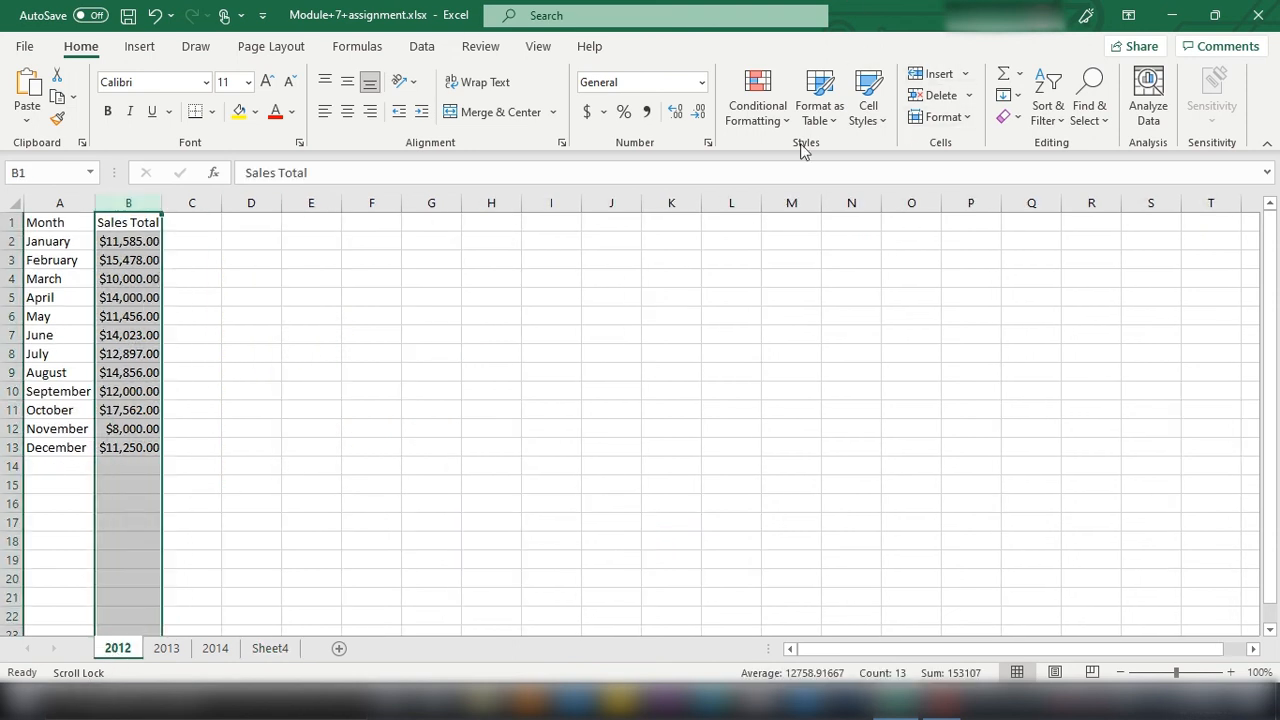
pyautogui.click(1058, 119)
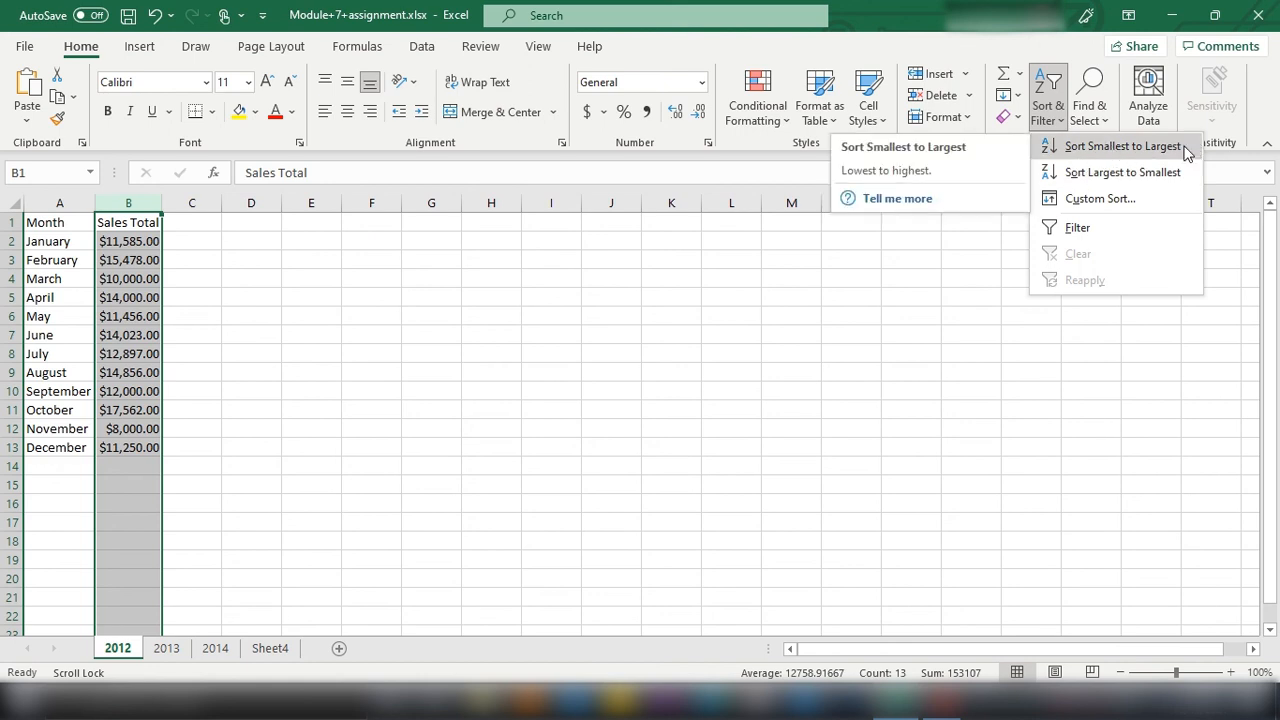
pyautogui.click(1087, 175)
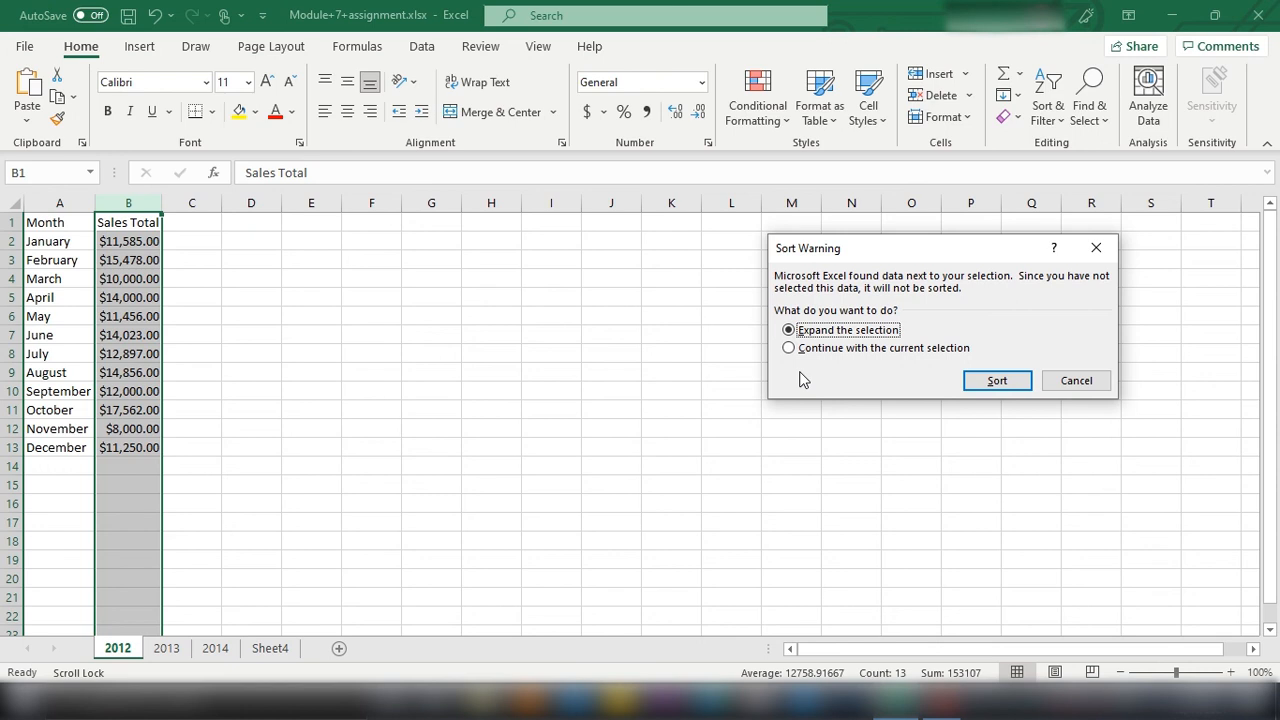
pyautogui.click(788, 349)
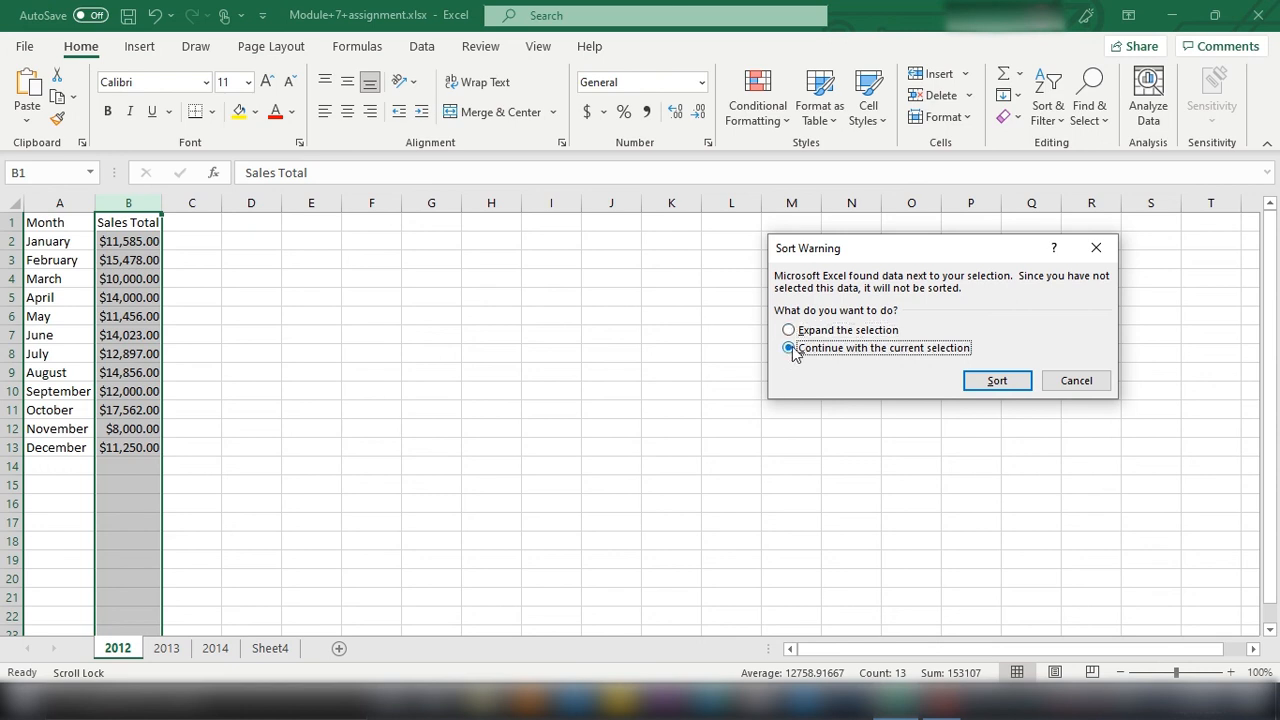
pyautogui.click(982, 386)
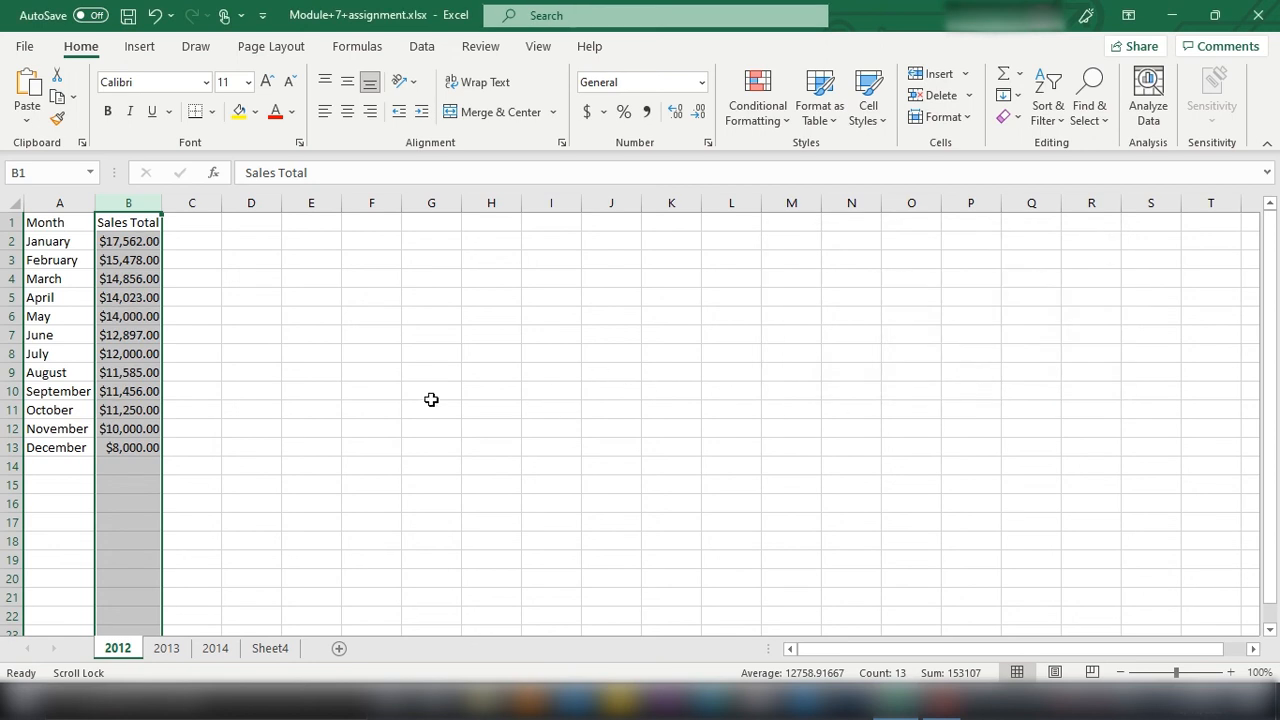
pyautogui.hotkey('ctrl', 'z')
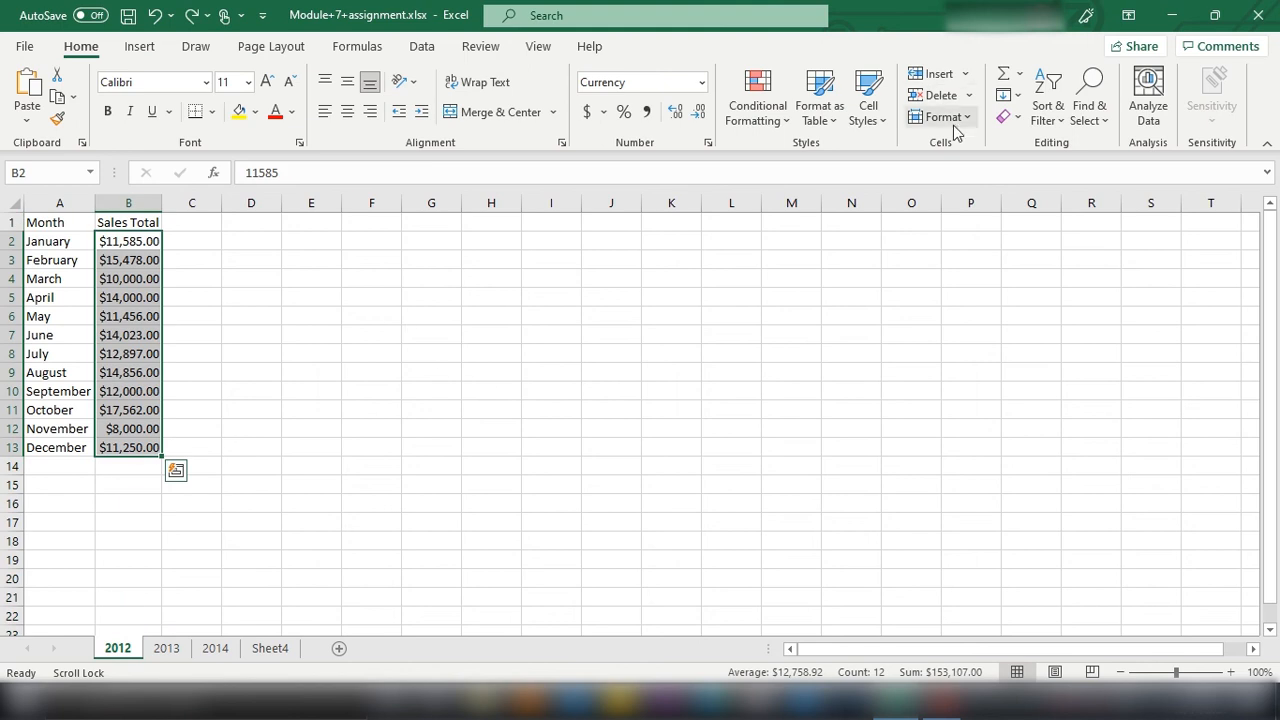
# Step: Sort the 2012 sales from largest to smallest, expanding the selection so the months move with their totals
pyautogui.click(1048, 110)
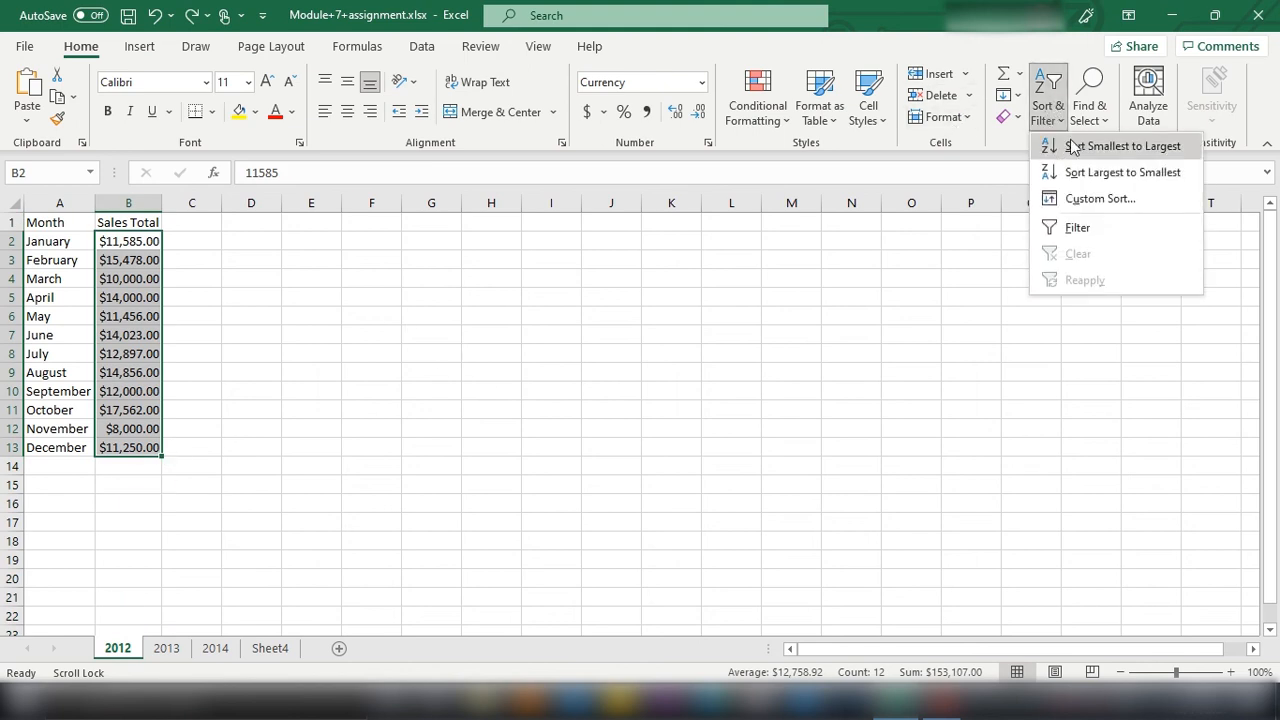
pyautogui.click(1094, 172)
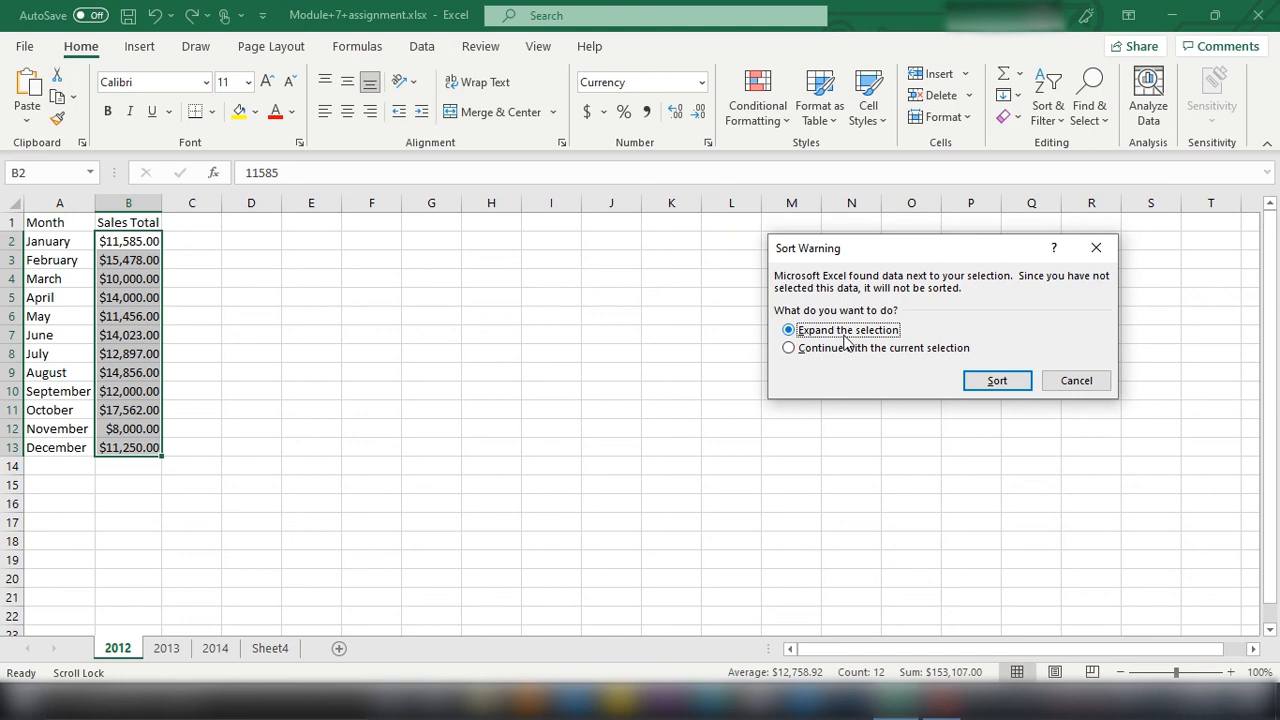
pyautogui.click(998, 384)
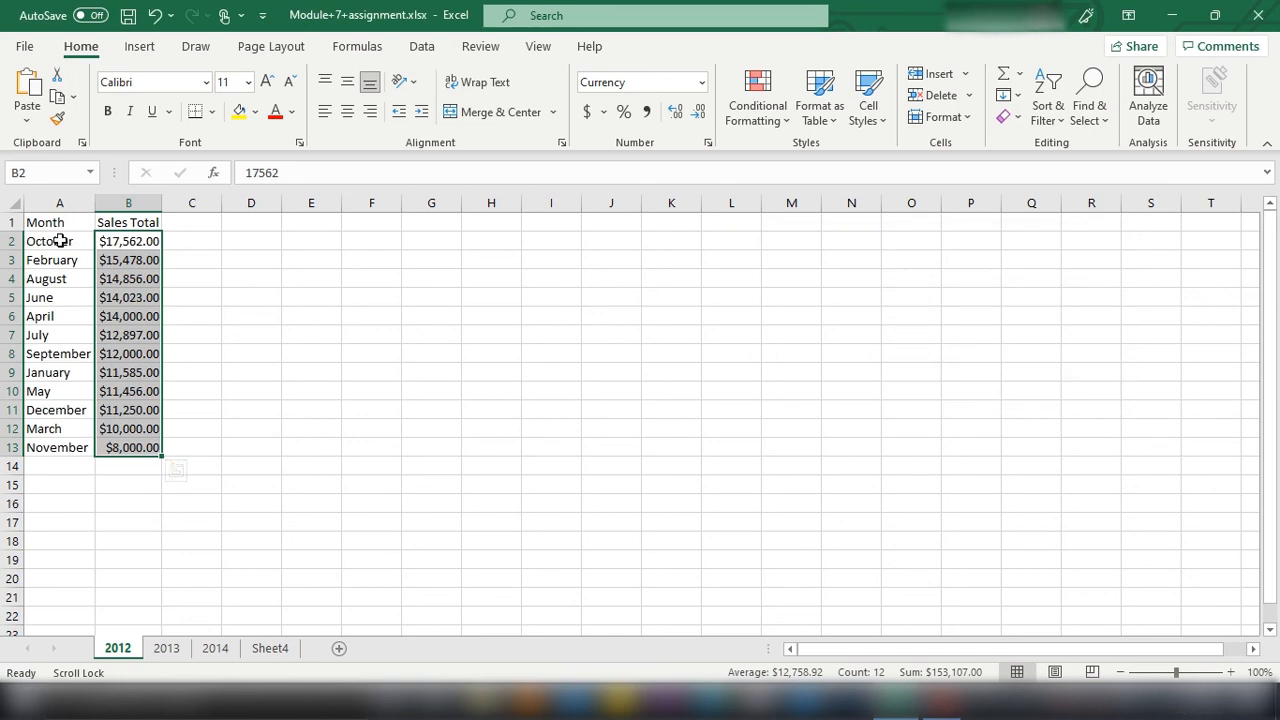
pyautogui.moveTo(60, 241); pyautogui.dragTo(80, 468)
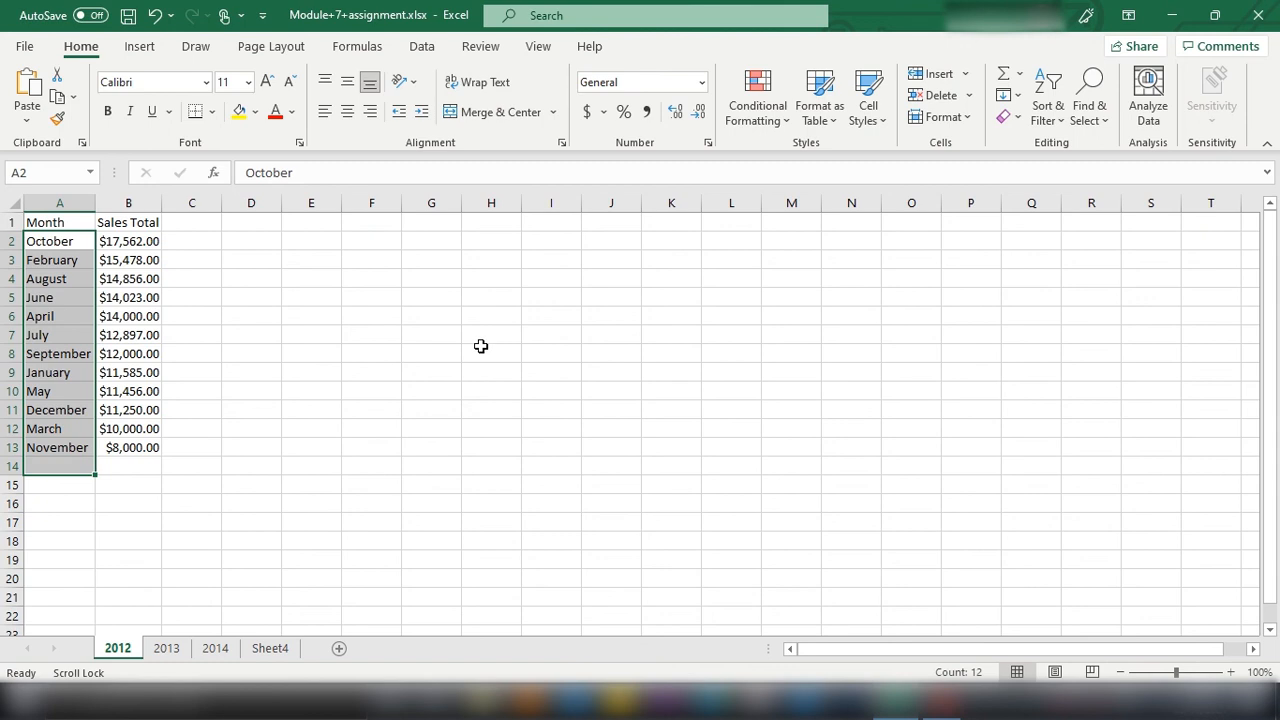
pyautogui.click(505, 410)
# Step: On the 2013 sheet, sort the Sales Total column from smallest to largest with the selection expanded to include the months
pyautogui.click(166, 648)
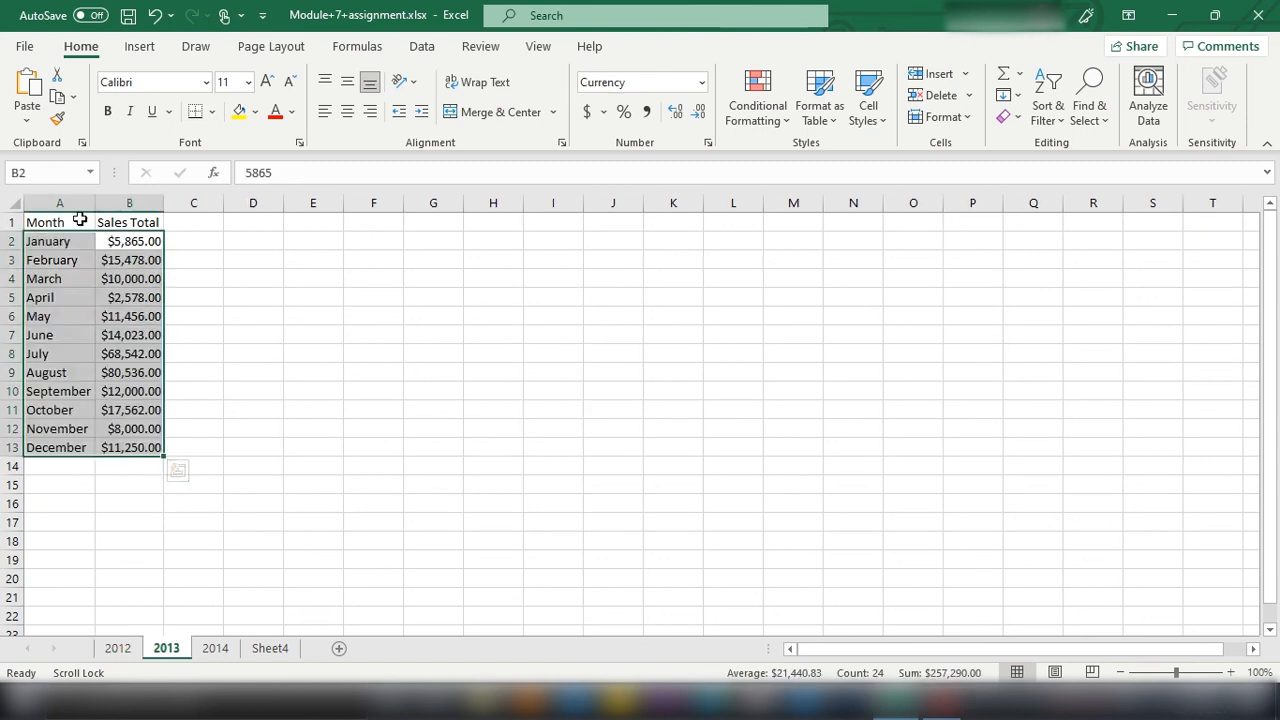
pyautogui.click(374, 297)
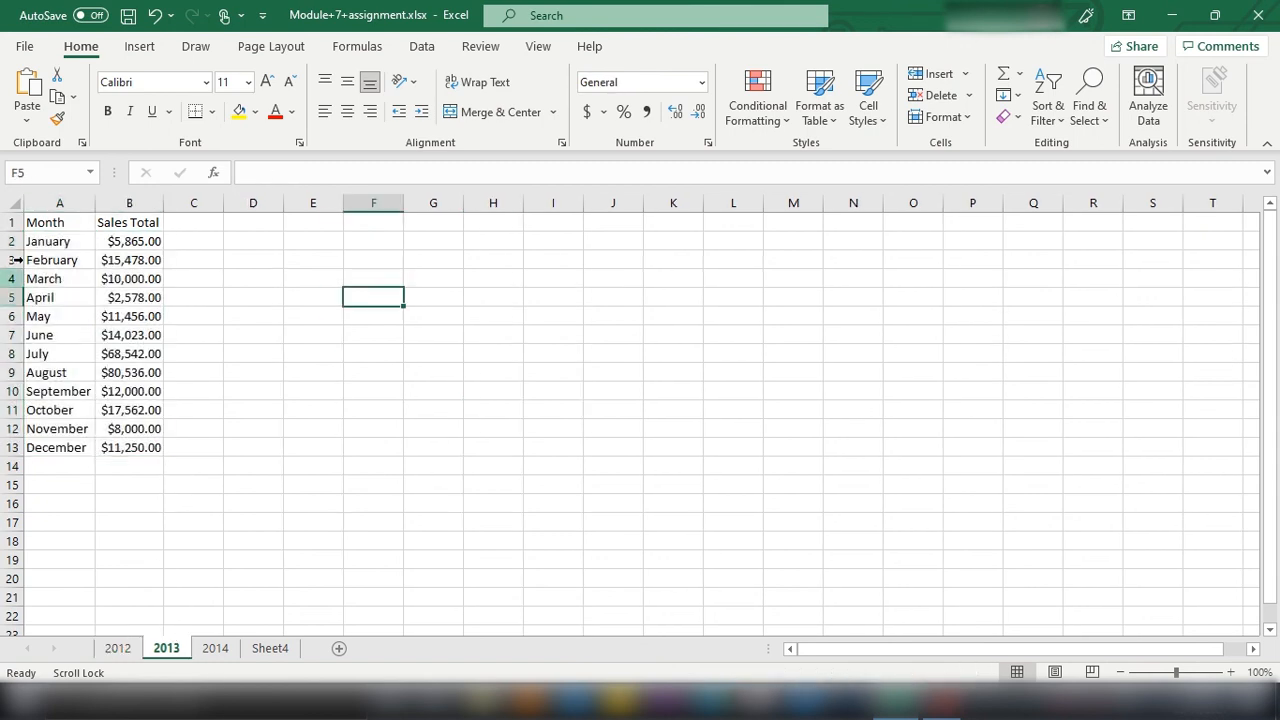
pyautogui.click(129, 203)
pyautogui.click(1048, 112)
pyautogui.click(1090, 150)
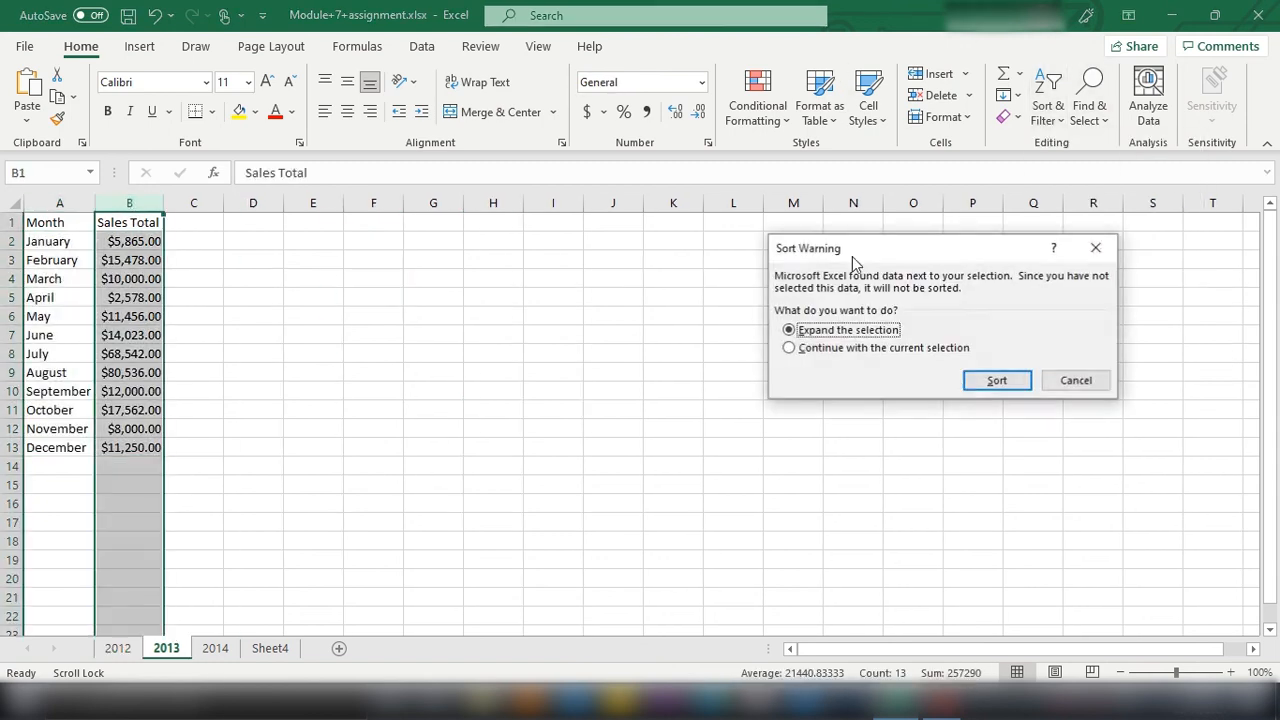
pyautogui.click(997, 380)
# Step: On the 2014 sheet, sort the Sales Total column from largest to smallest with the selection expanded to include the months
pyautogui.click(215, 648)
pyautogui.click(137, 203)
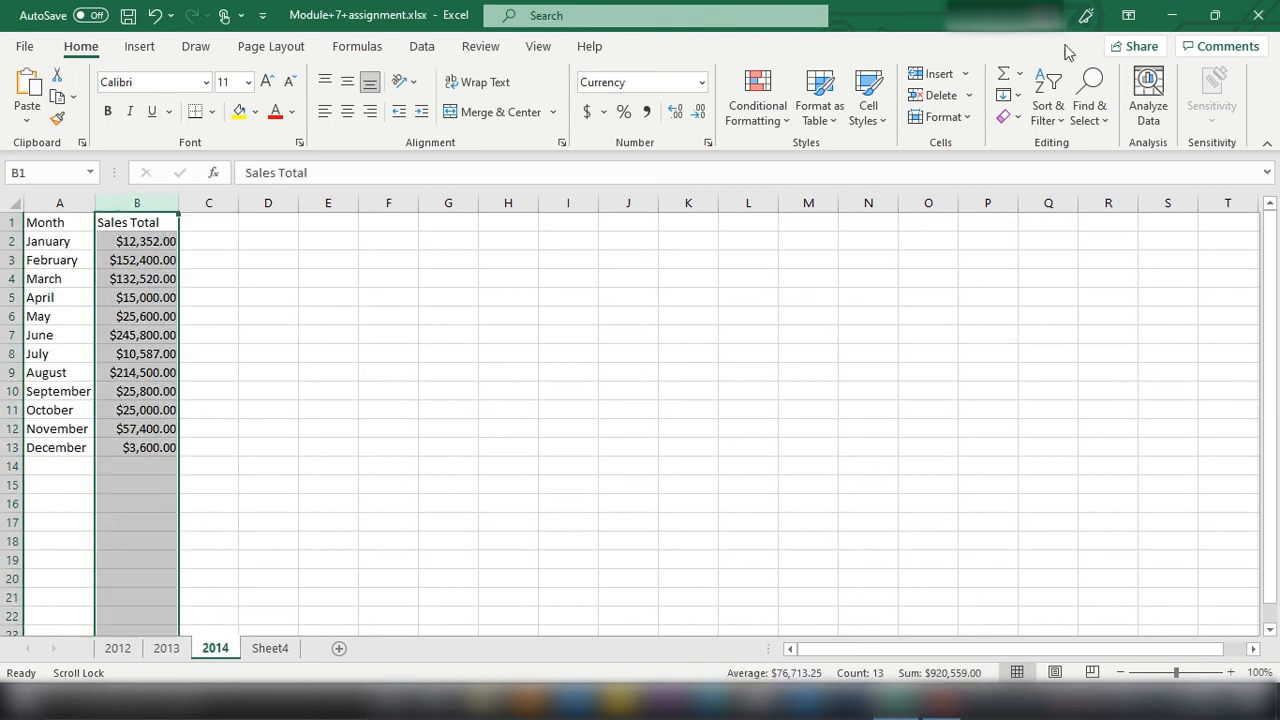
pyautogui.click(1048, 105)
pyautogui.click(1085, 172)
pyautogui.click(992, 380)
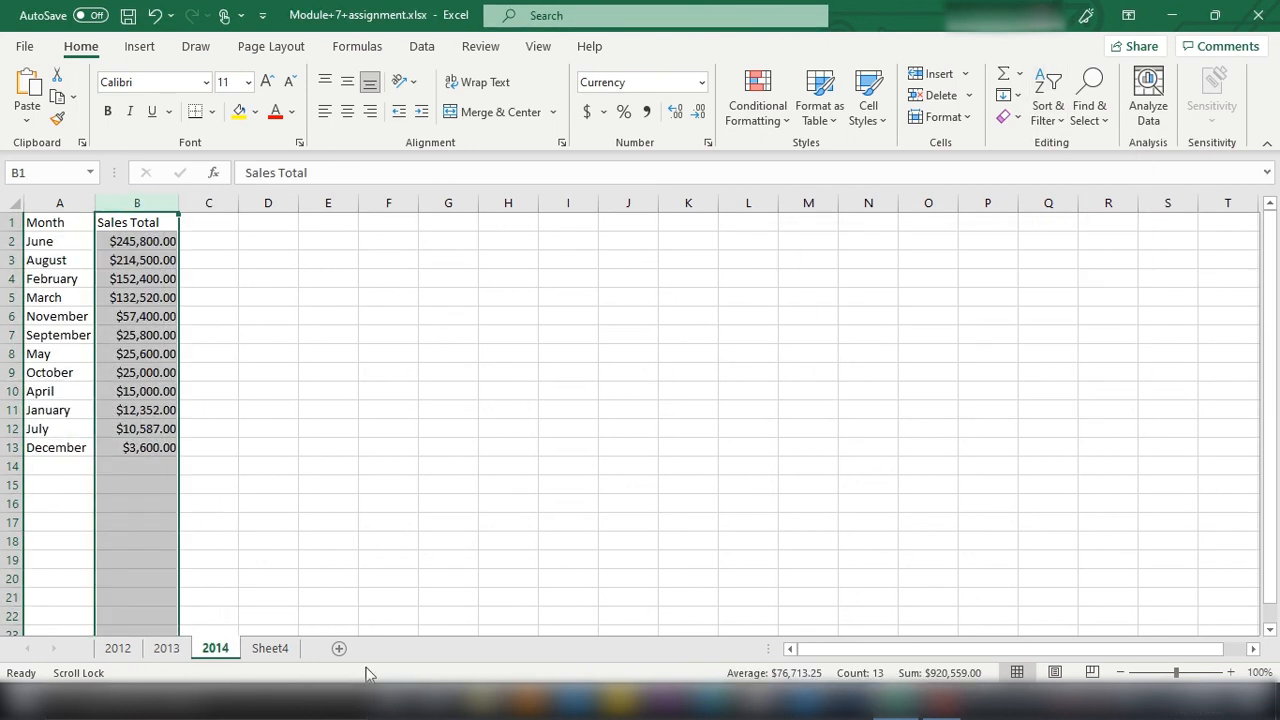
# Step: Look over Sheet4 and check the row order on the 2014, 2013 and 2012 sheets
pyautogui.click(282, 650)
pyautogui.click(610, 426)
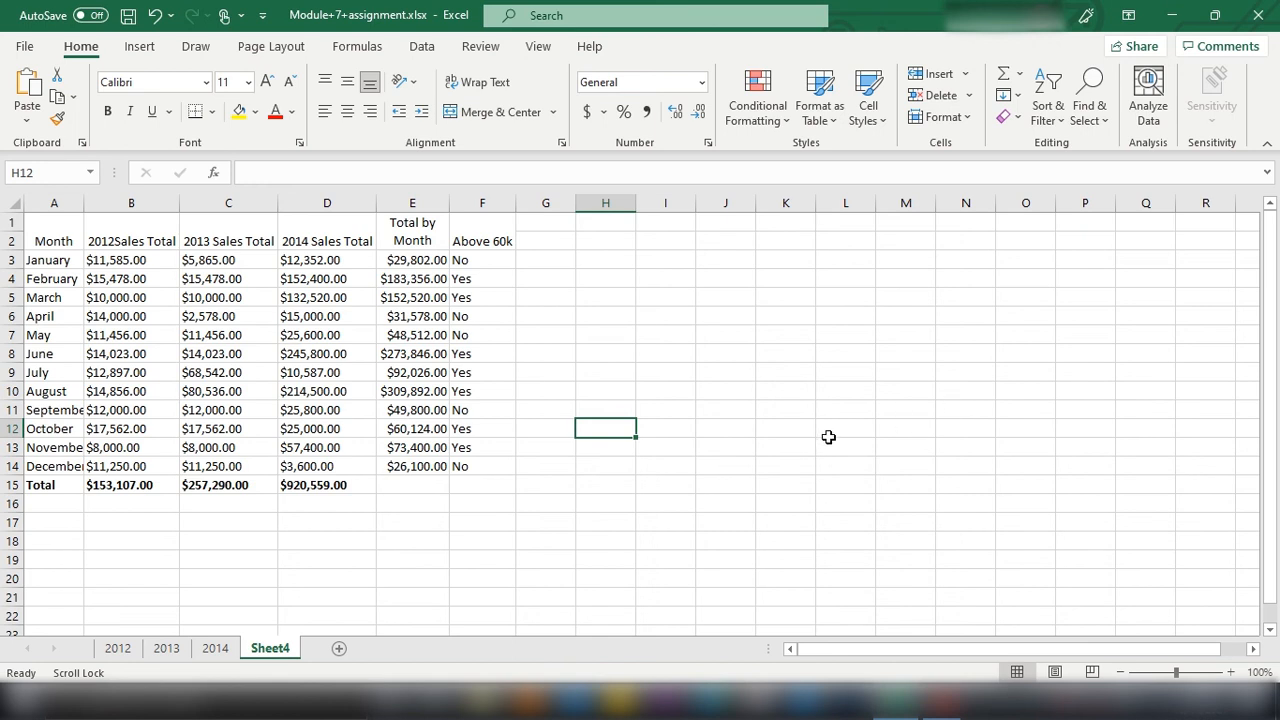
pyautogui.click(214, 650)
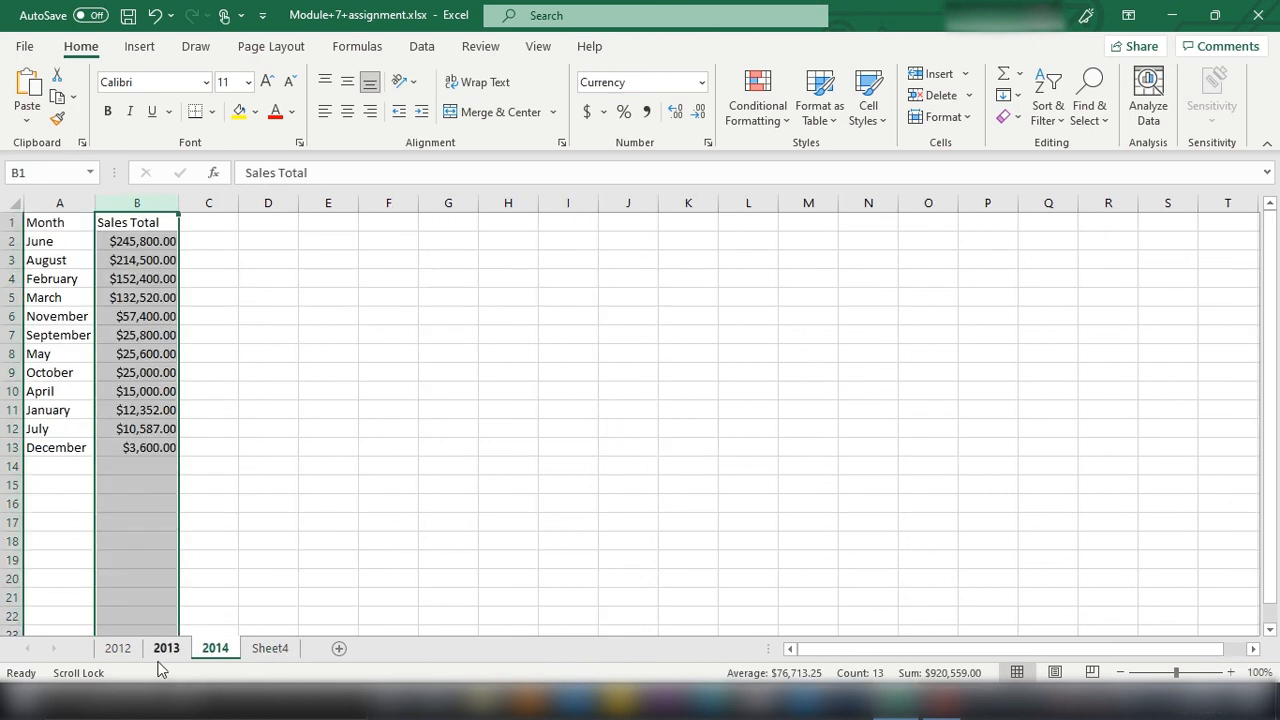
pyautogui.click(166, 650)
pyautogui.click(120, 655)
pyautogui.click(210, 650)
# Step: Insert the recommended Clustered Column chart on Sheet4 from the three years' monthly sales in B3:D14
pyautogui.click(269, 652)
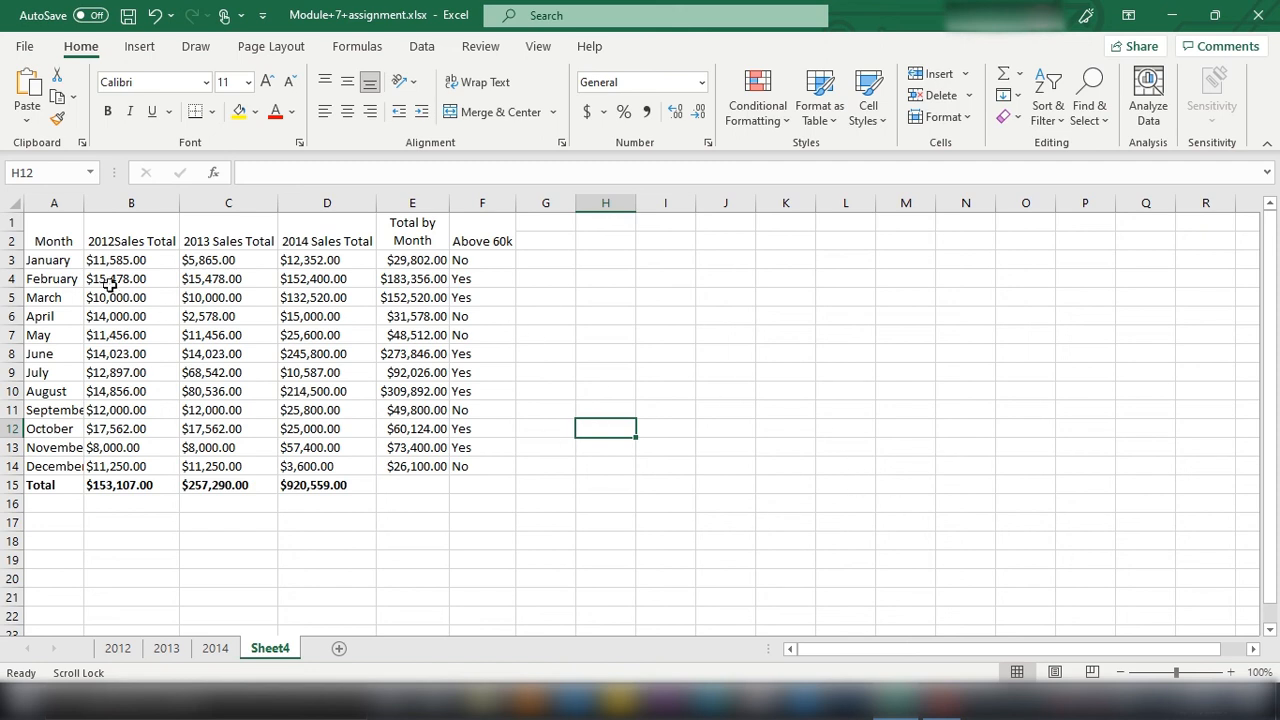
pyautogui.moveTo(97, 263); pyautogui.dragTo(334, 466)
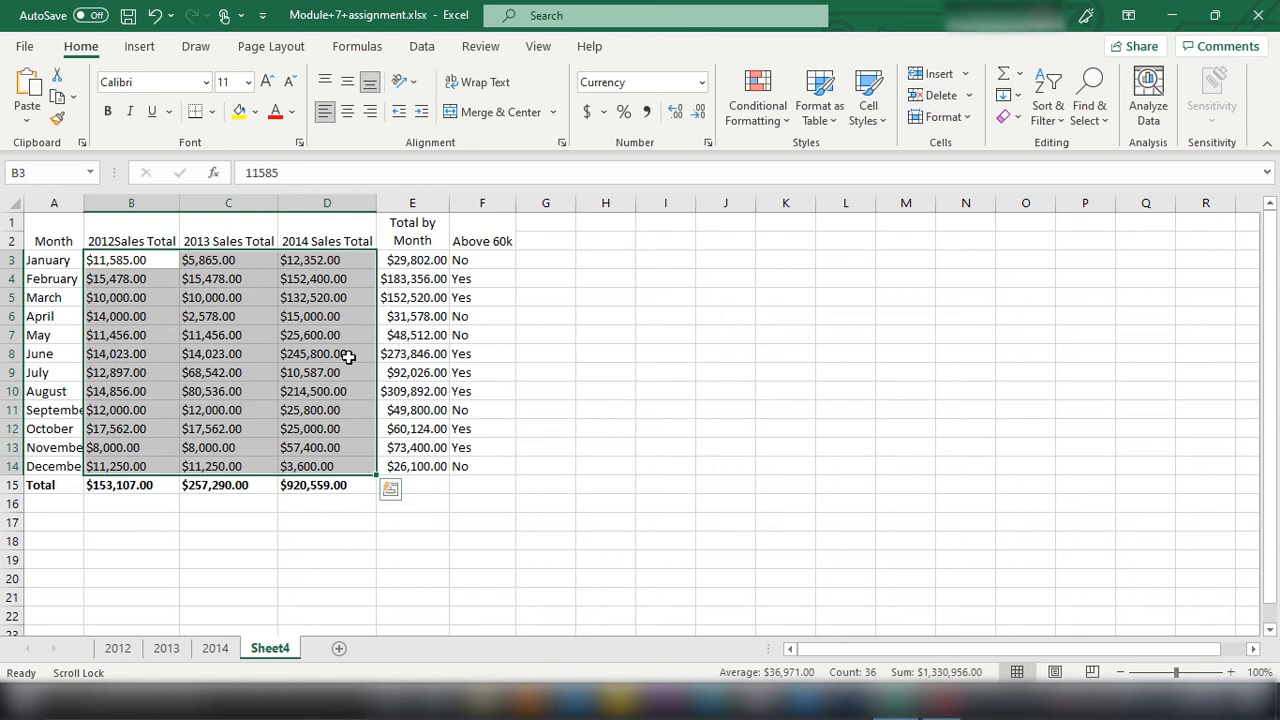
pyautogui.click(140, 47)
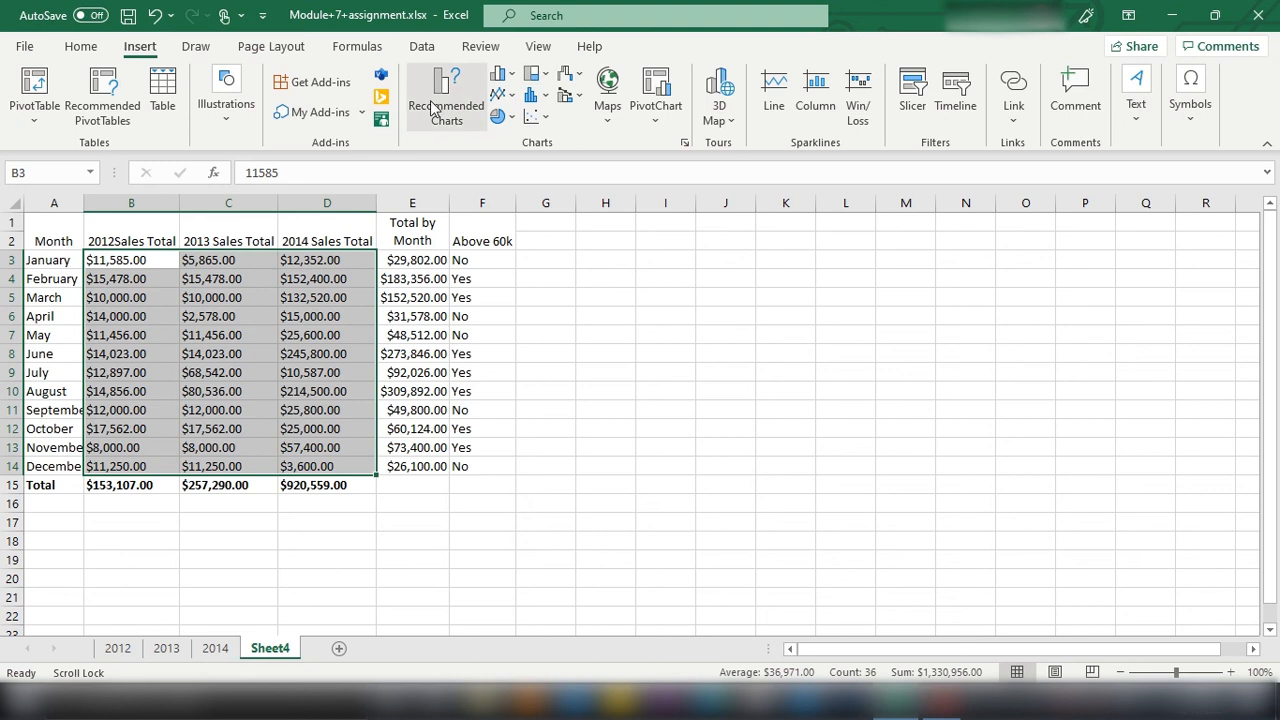
pyautogui.click(475, 108)
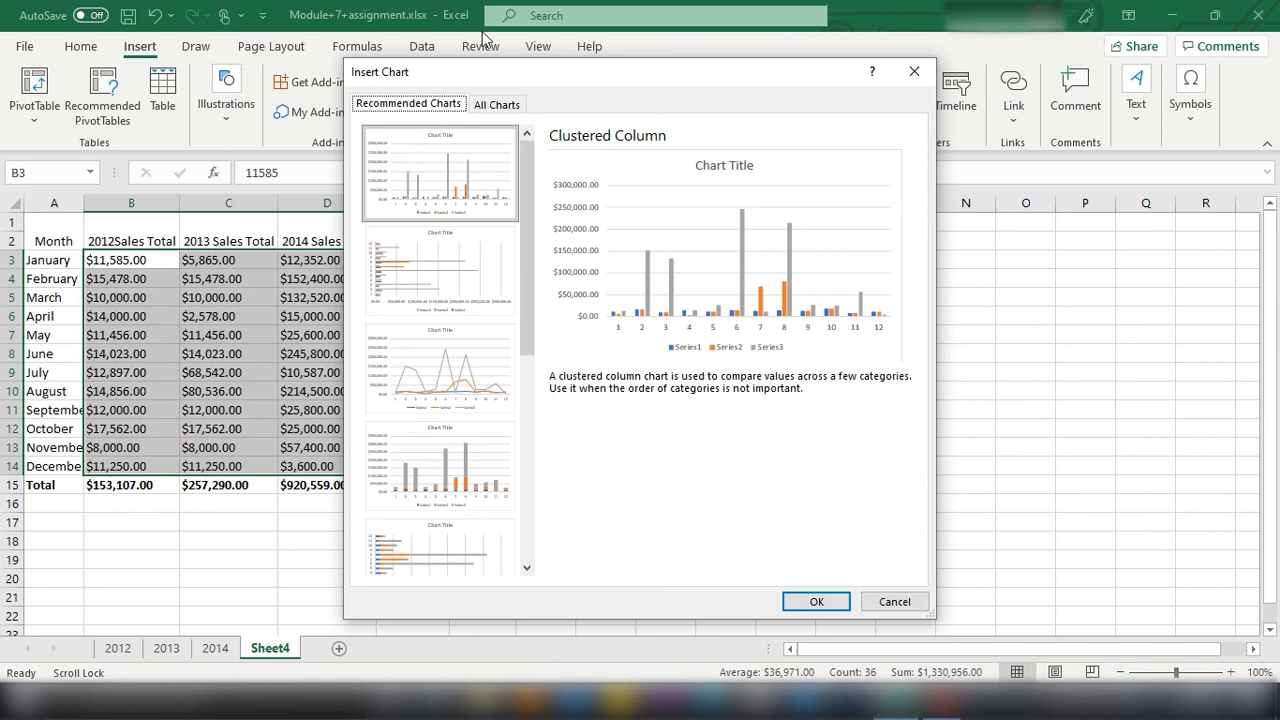
pyautogui.click(497, 108)
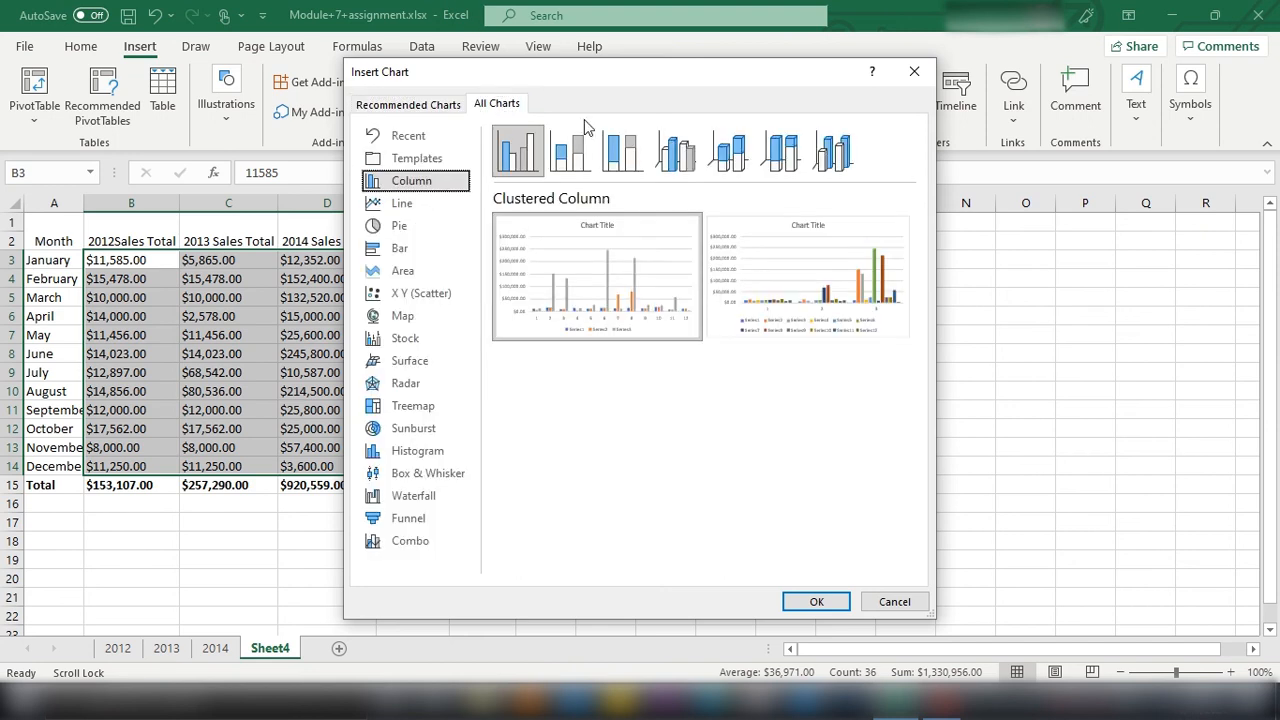
pyautogui.click(435, 112)
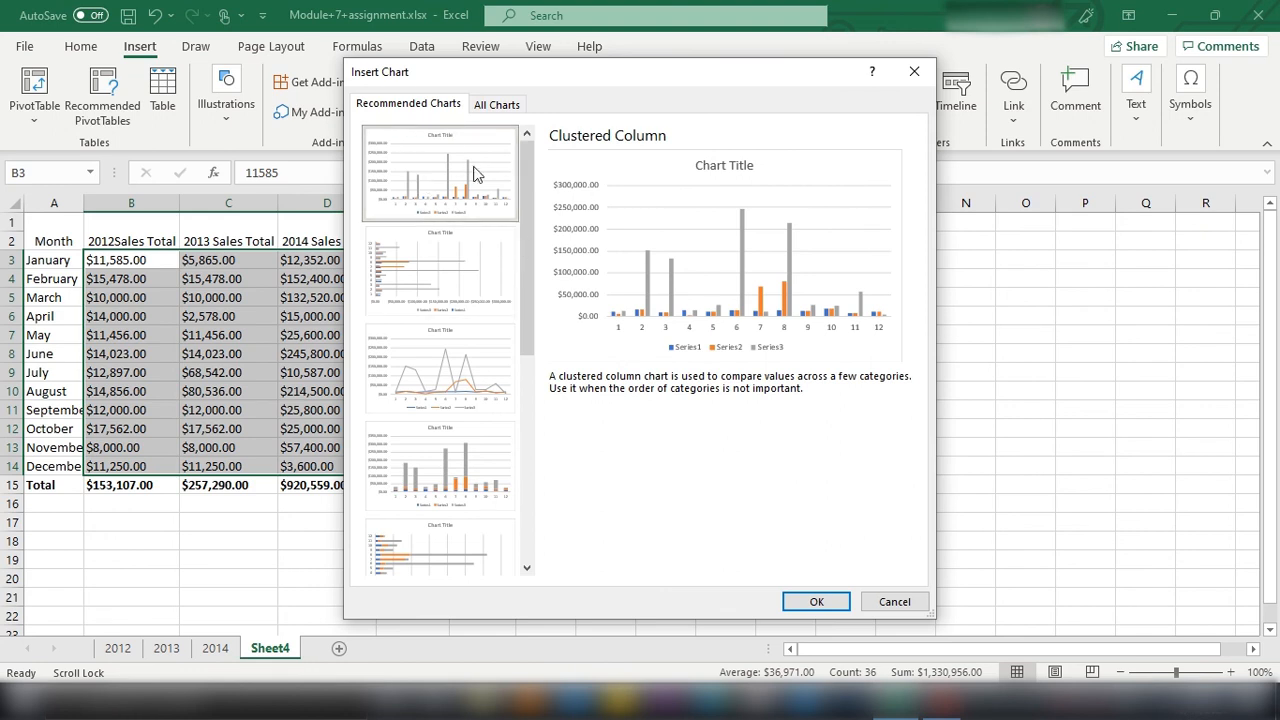
pyautogui.click(817, 601)
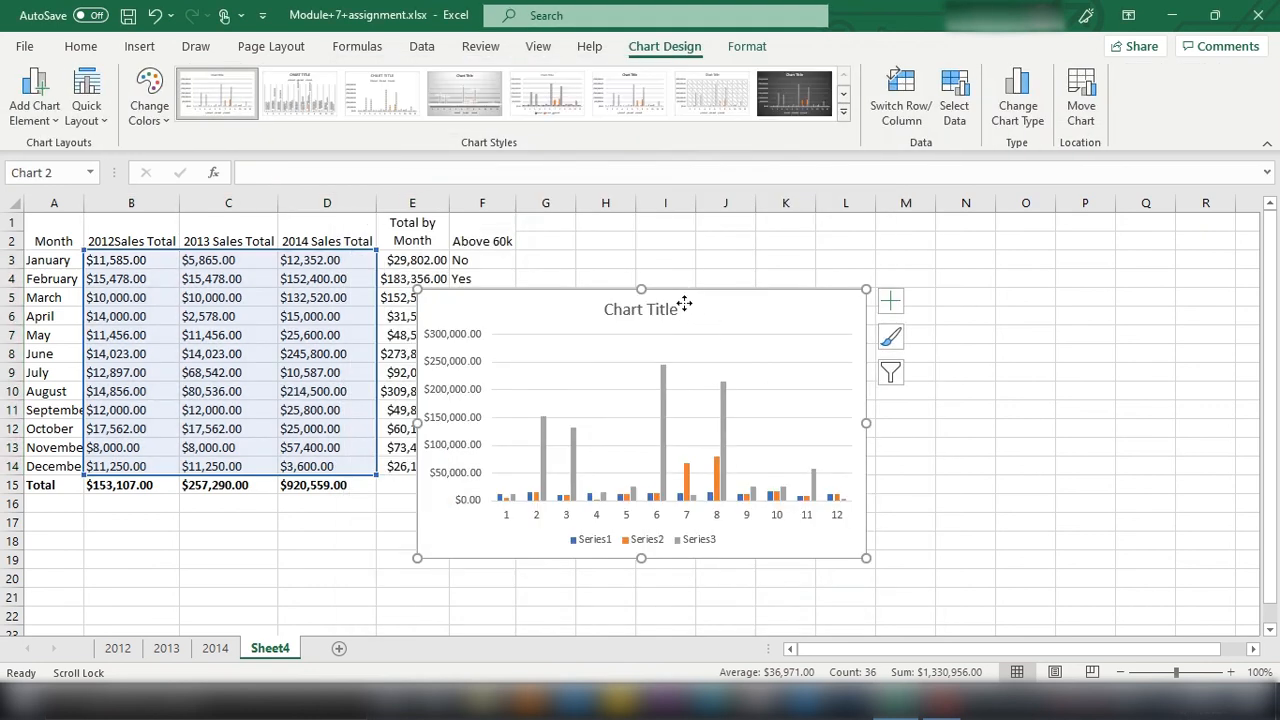
# Step: Move the chart beside the Above 60k column so it clears the table, and enlarge it slightly to reach column N
pyautogui.moveTo(684, 303); pyautogui.dragTo(786, 247)
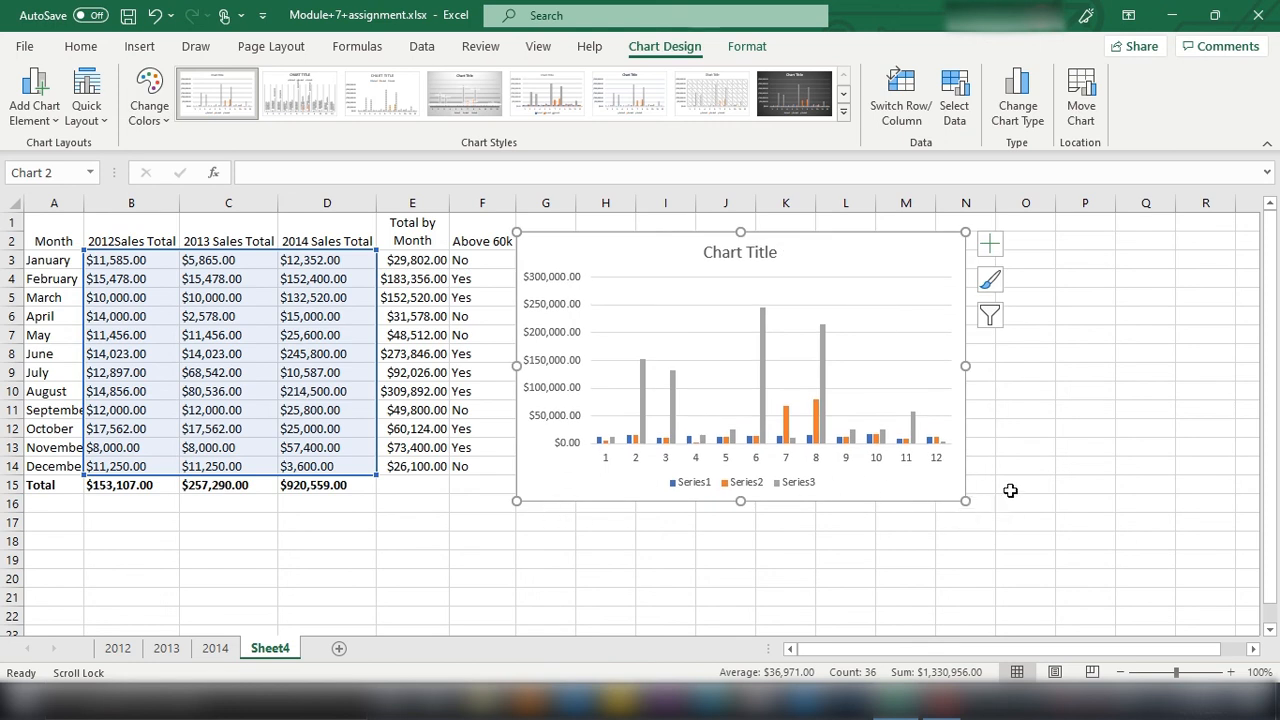
pyautogui.moveTo(966, 501); pyautogui.dragTo(995, 510)
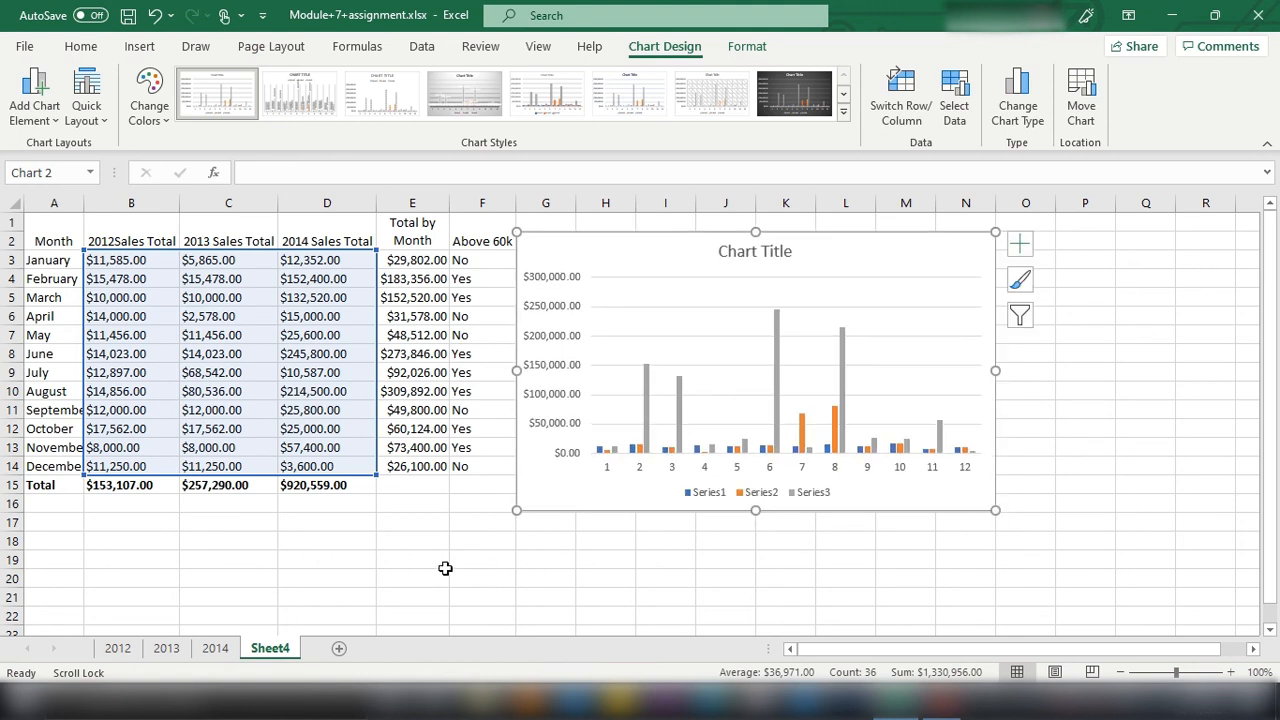
pyautogui.click(406, 536)
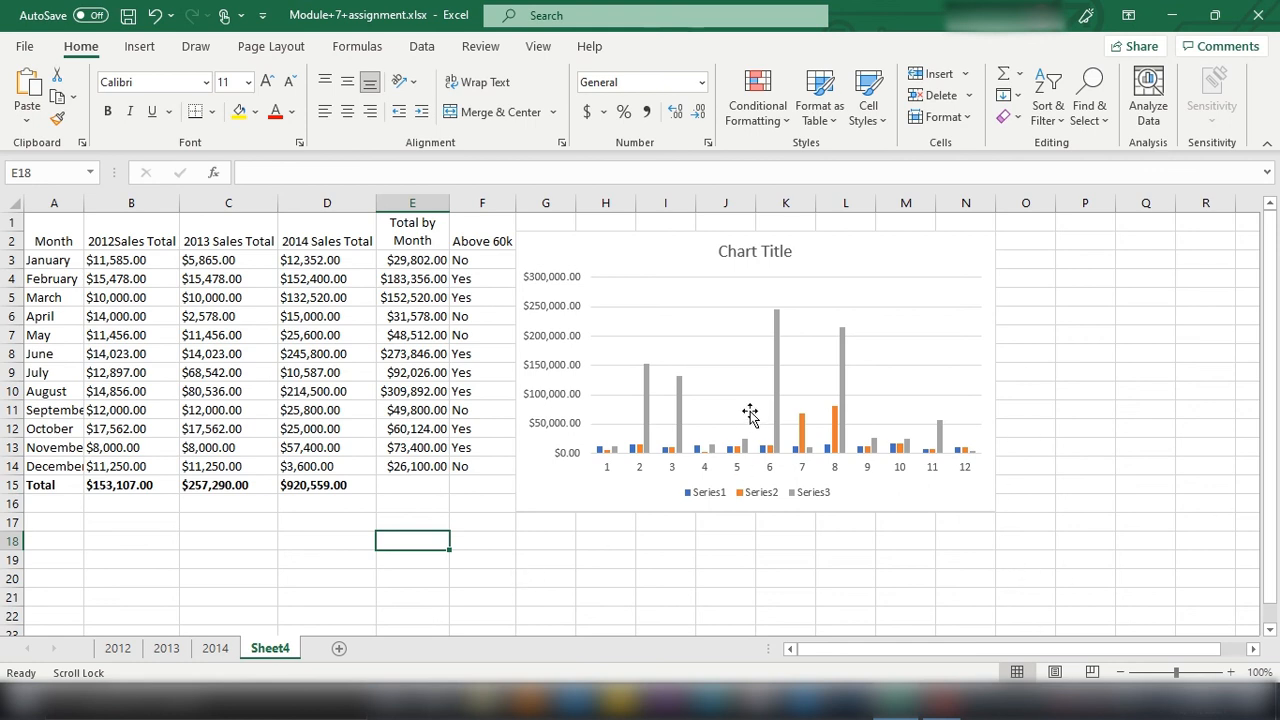
# Step: Try several chart styles on the column chart, including the gray gradient and outlined-column ones, and finish with the first style
pyautogui.click(725, 303)
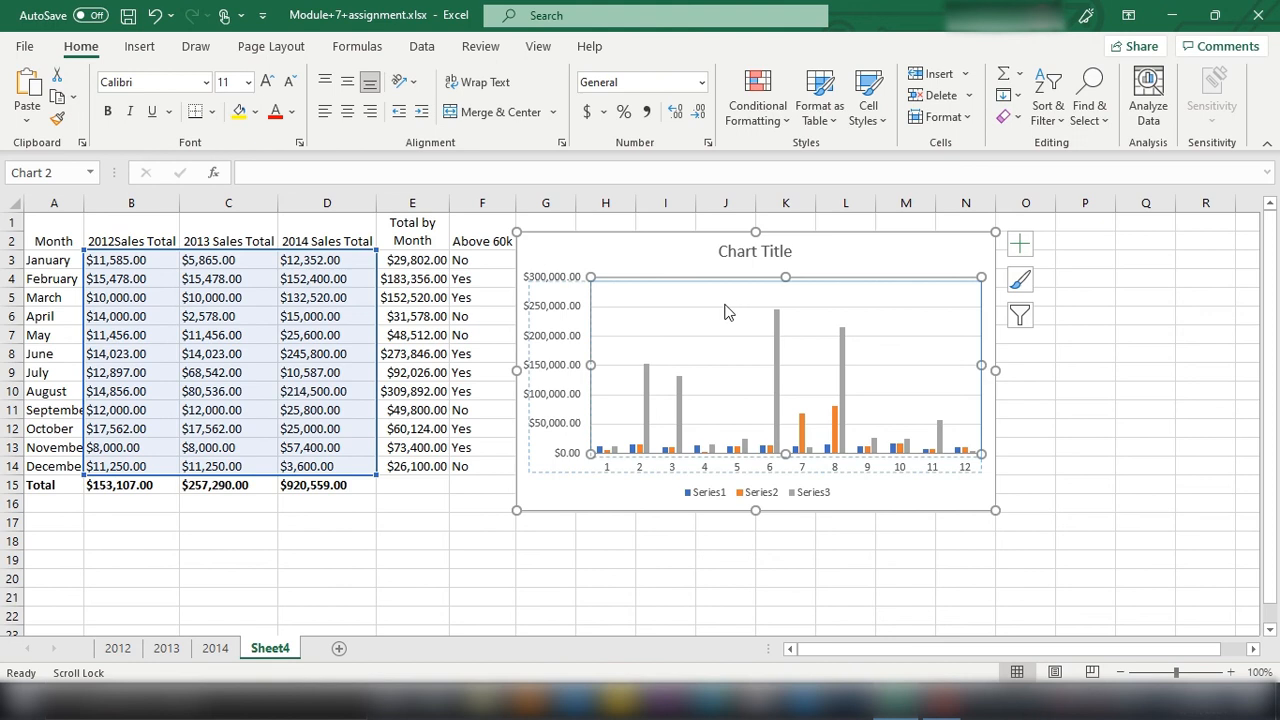
pyautogui.click(810, 105)
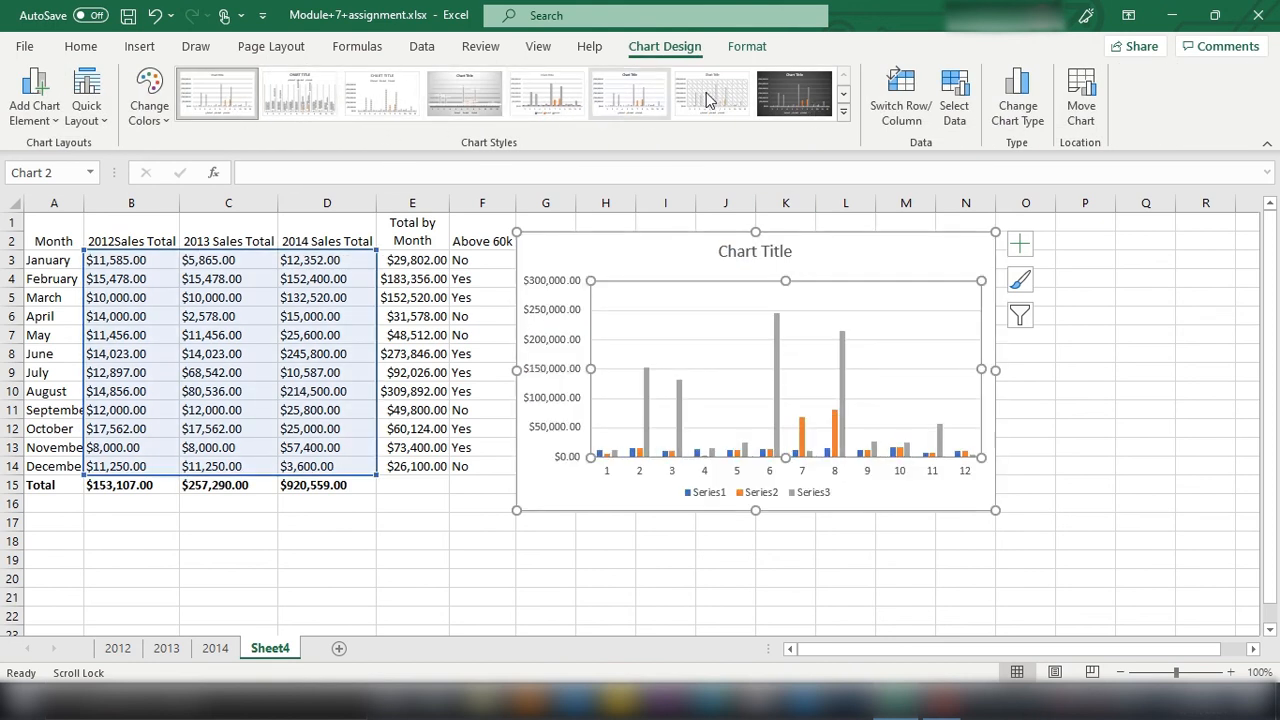
pyautogui.click(480, 95)
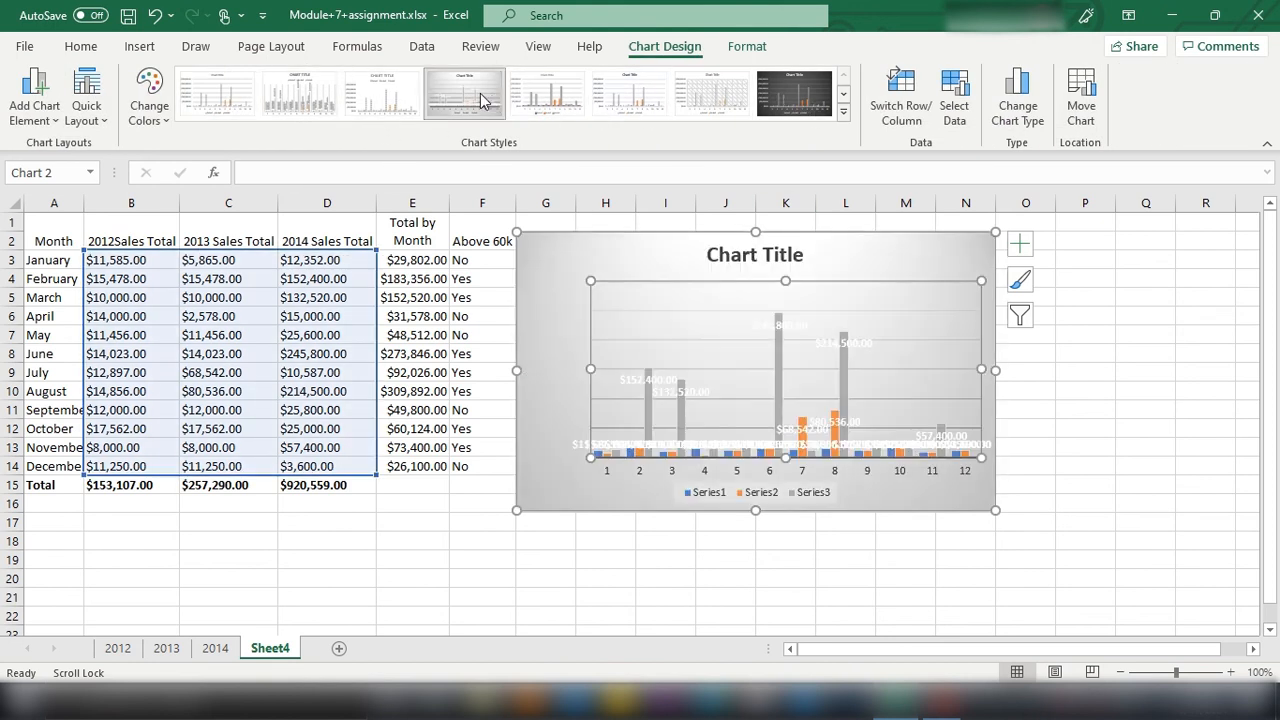
pyautogui.click(572, 105)
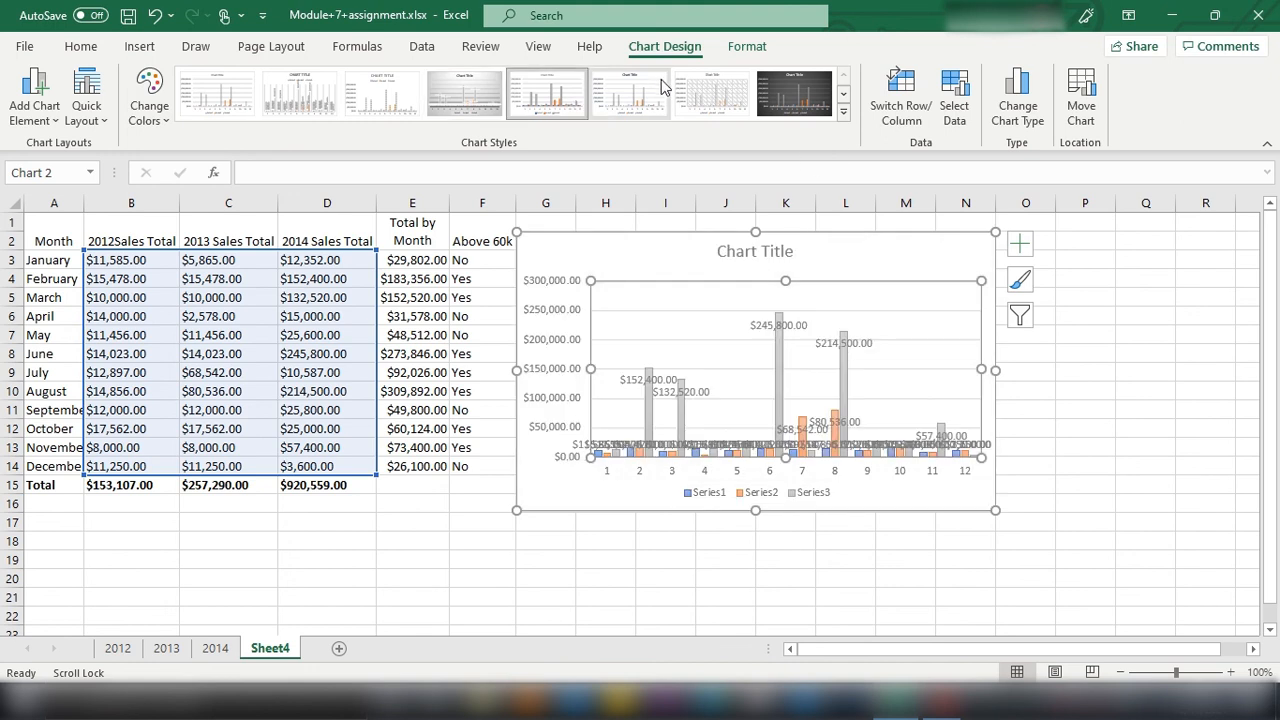
pyautogui.rightClick(600, 250)
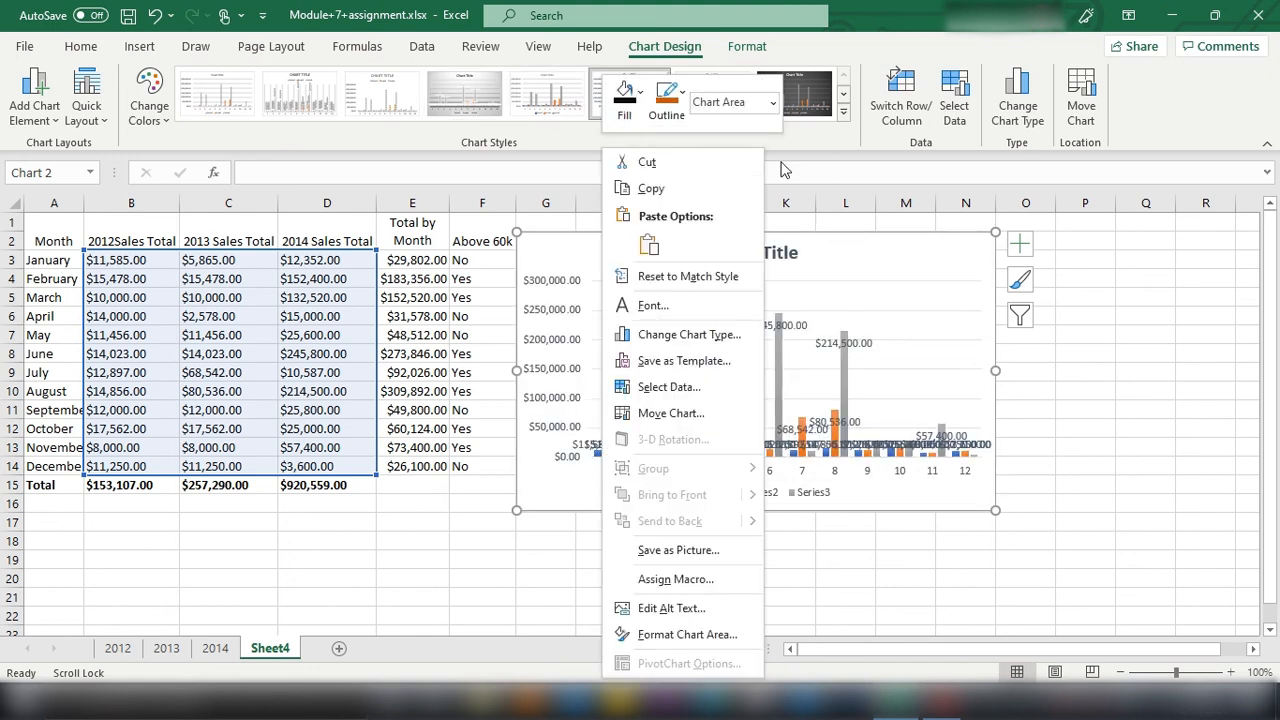
pyautogui.click(807, 145)
pyautogui.click(217, 95)
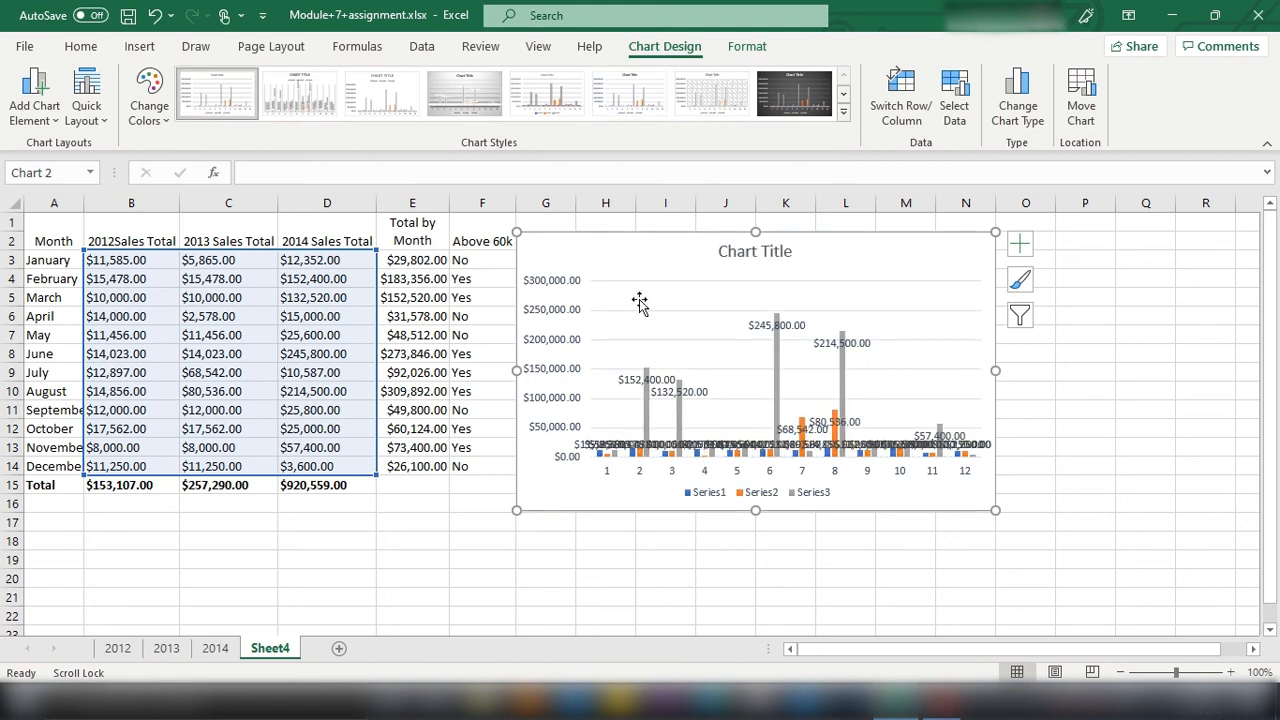
# Step: Switch the column chart's rows and columns so the three years are the categories and the twelve months are the series
pyautogui.click(843, 113)
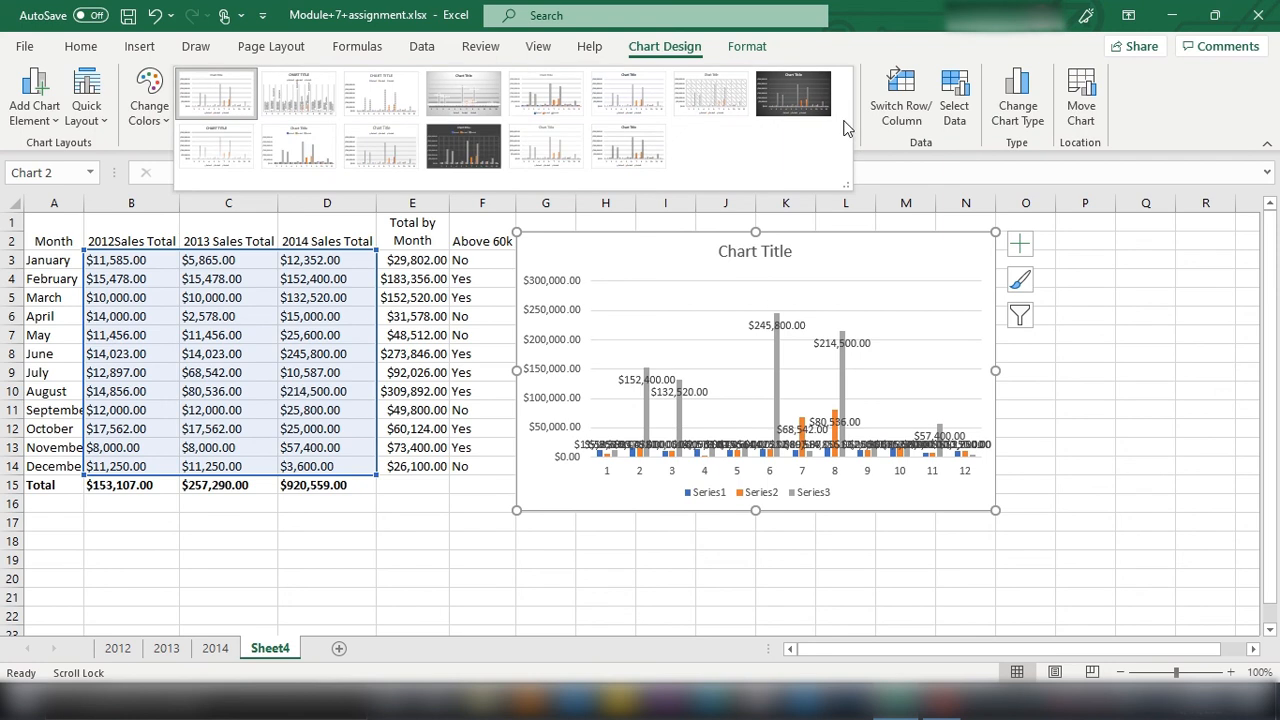
pyautogui.click(854, 191)
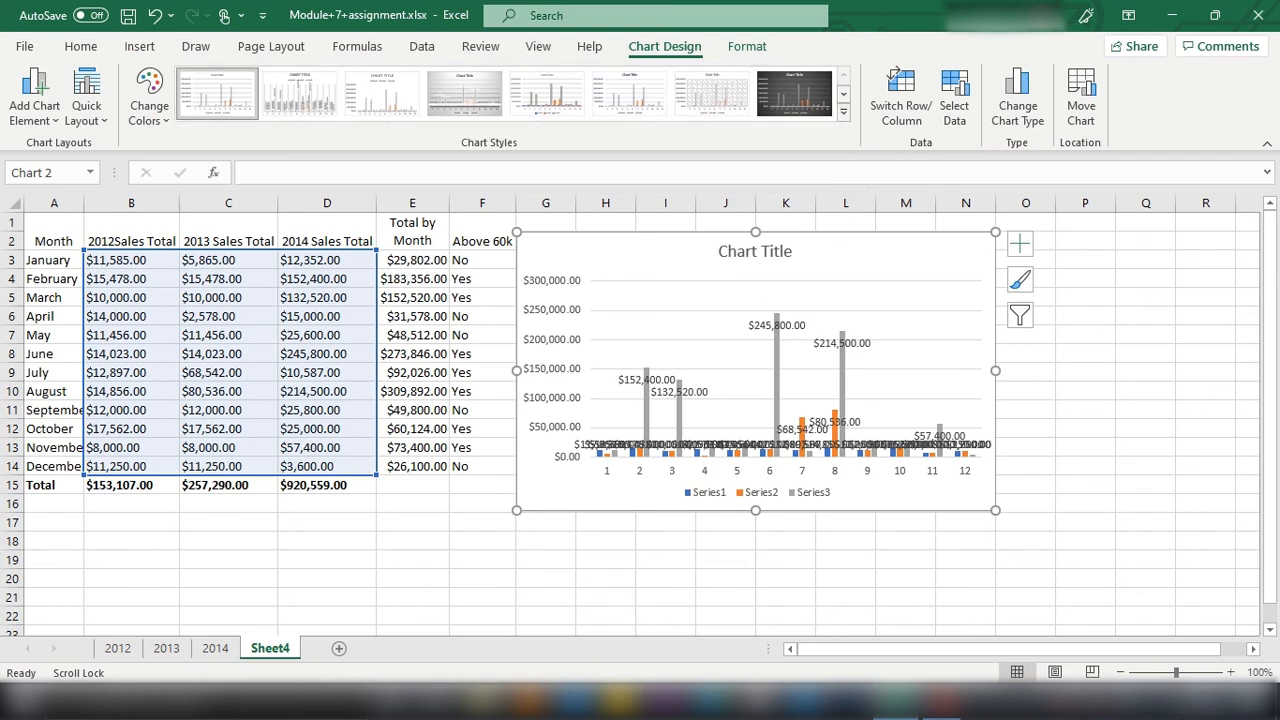
pyautogui.click(141, 50)
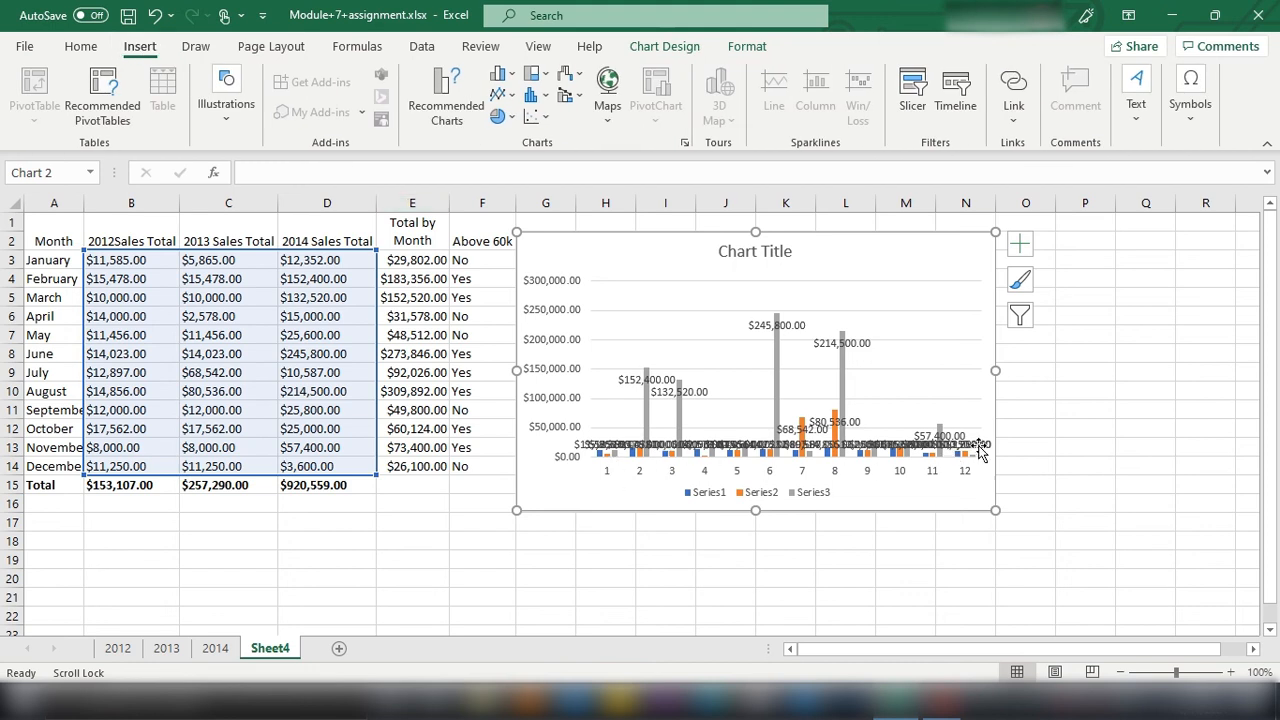
pyautogui.click(1020, 279)
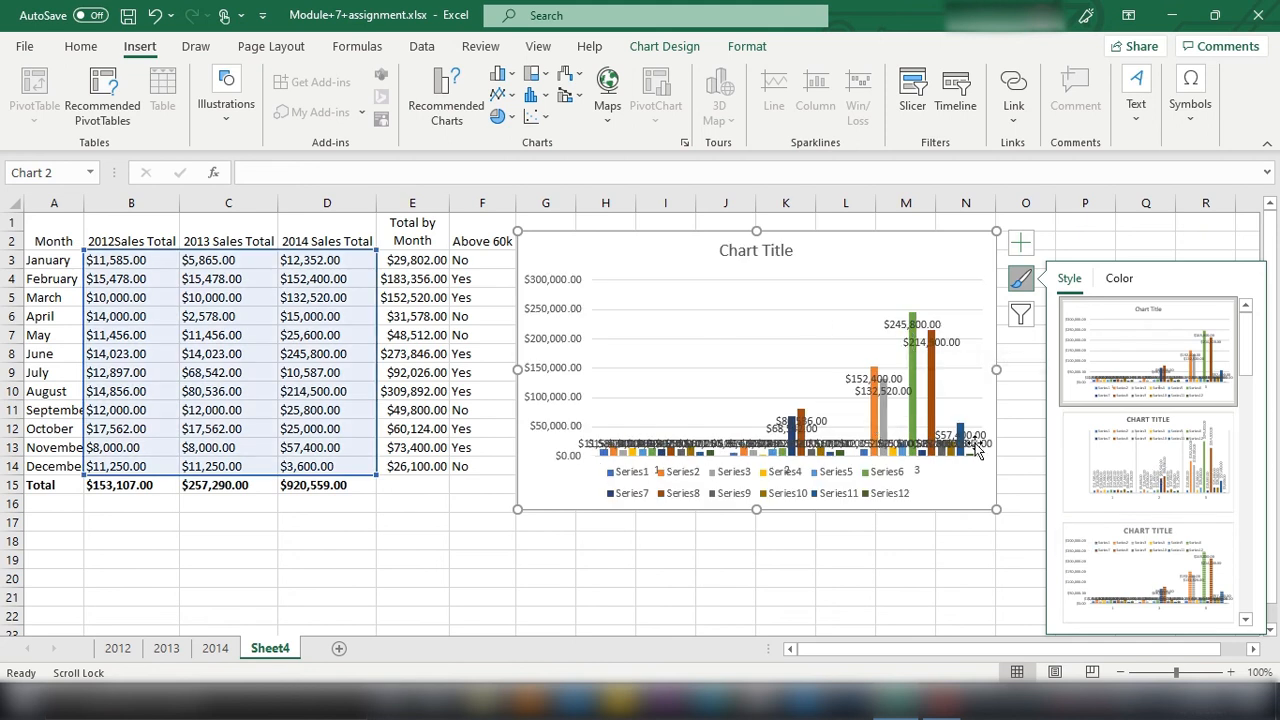
# Step: Apply the second chart style, with vertical data labels and the legend beneath the title, to the column chart
pyautogui.click(850, 312)
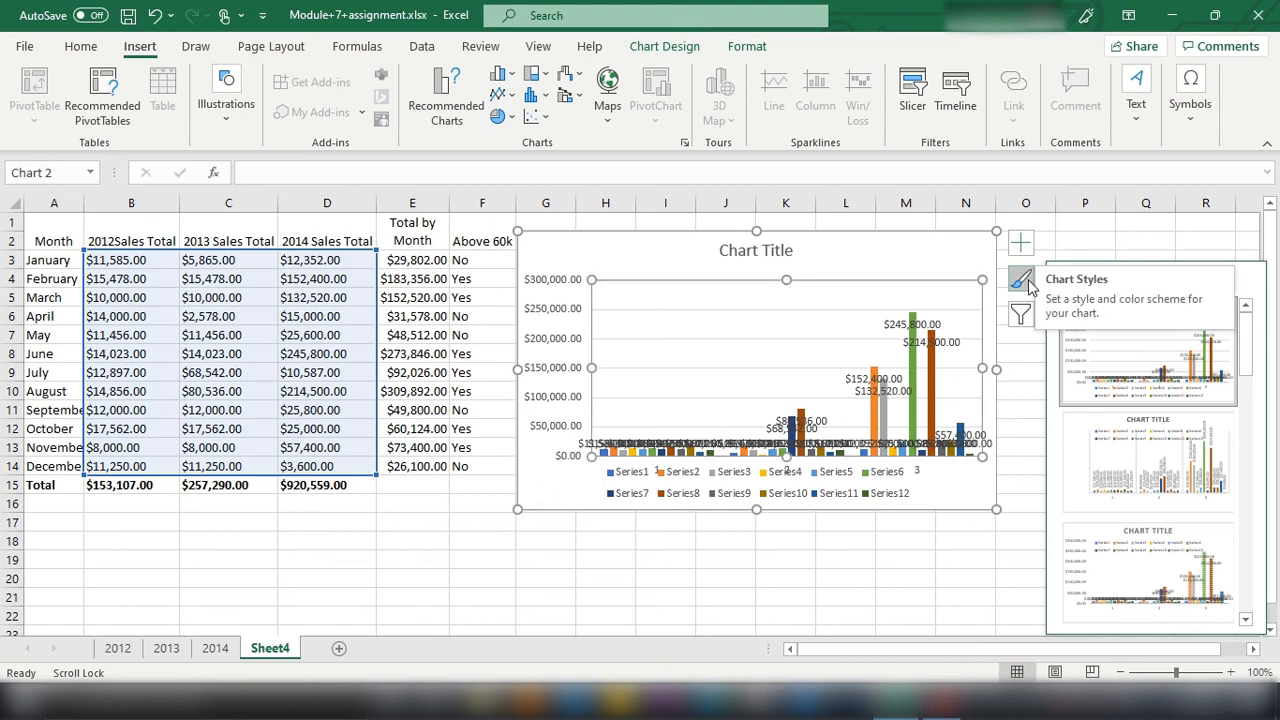
pyautogui.click(1021, 281)
pyautogui.click(1021, 281)
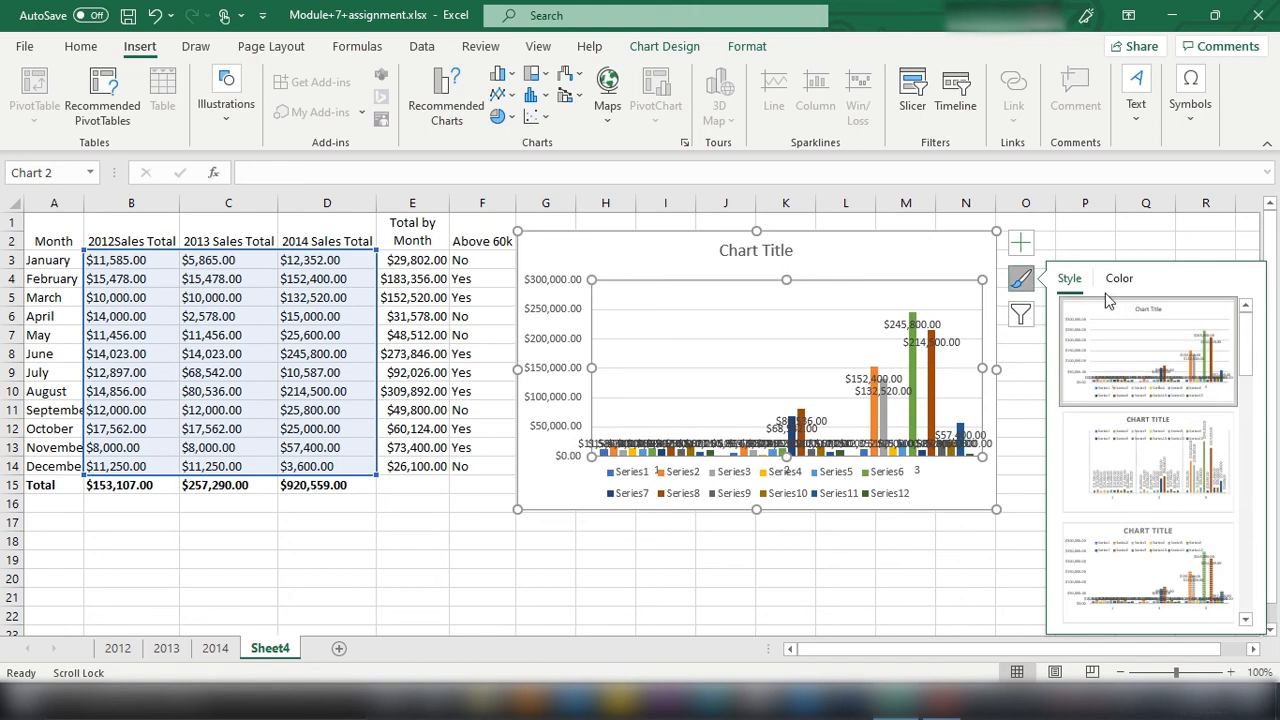
pyautogui.scroll(-5, 1160, 447)
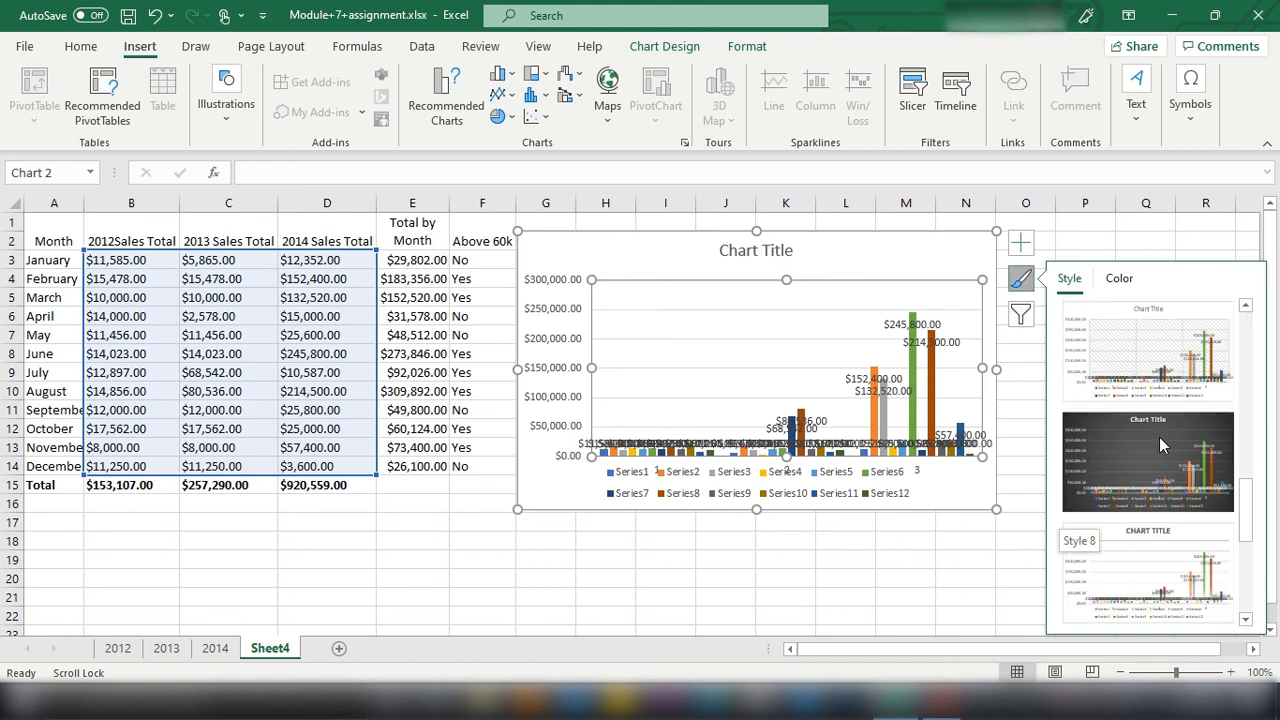
pyautogui.scroll(5, 1159, 437)
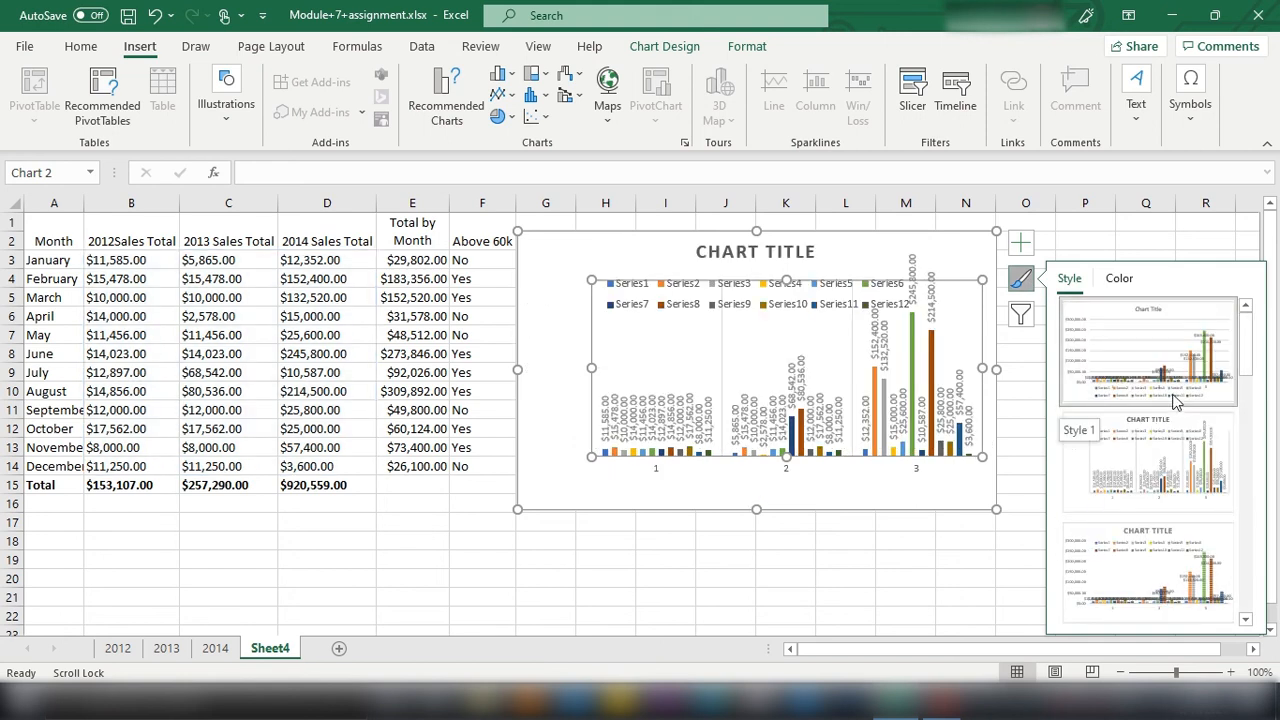
pyautogui.click(1160, 455)
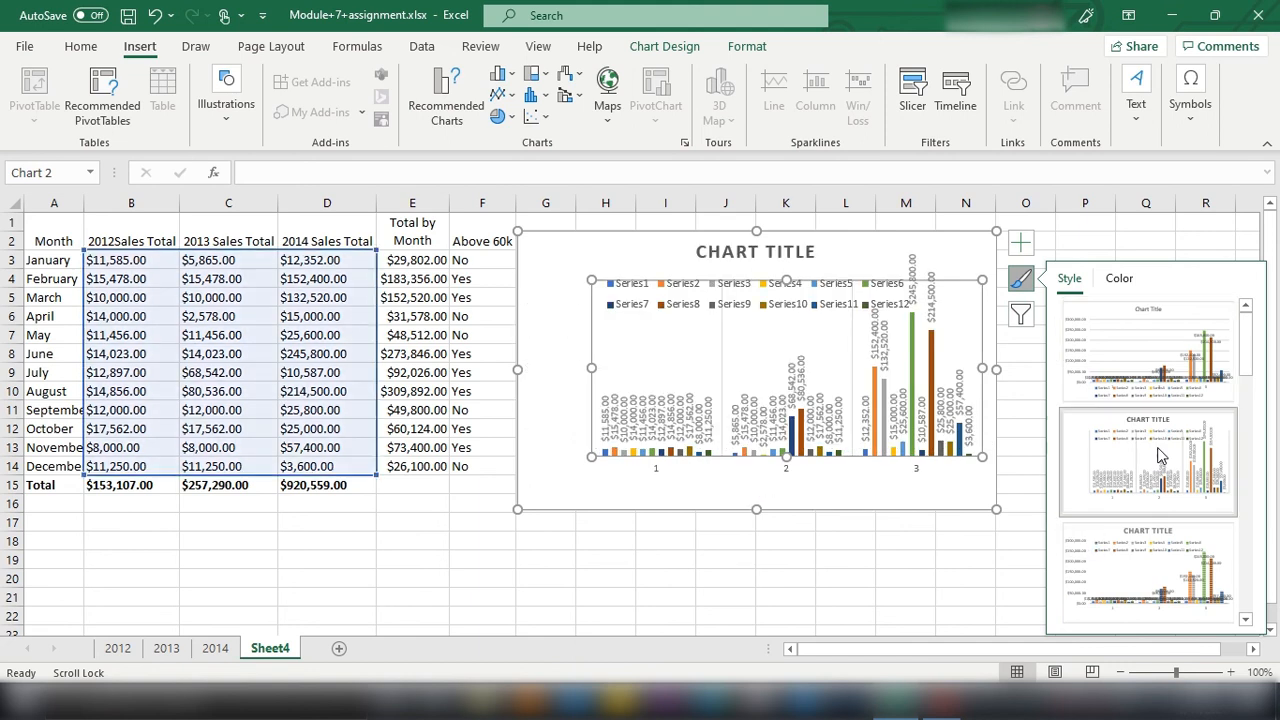
# Step: Move the chart's legend slightly up and to the left, directly under the title and clear of the tallest columns
pyautogui.click(745, 252)
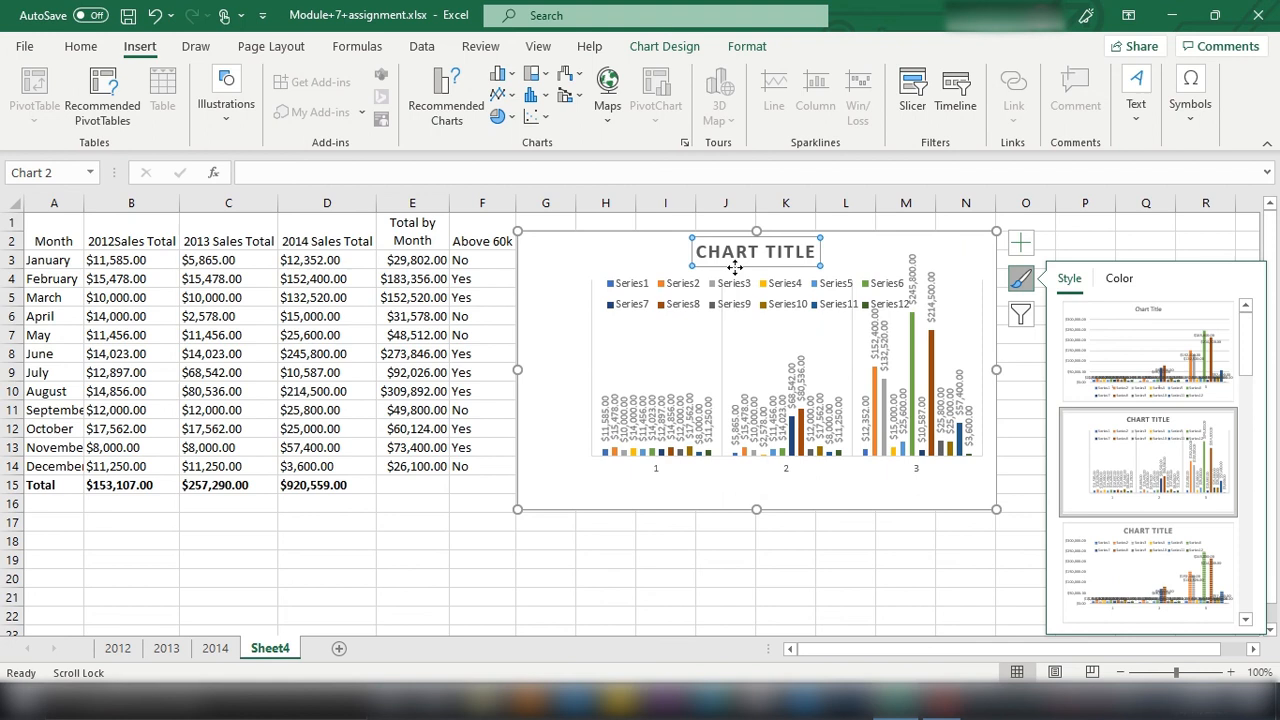
pyautogui.click(780, 292)
pyautogui.moveTo(770, 272); pyautogui.dragTo(713, 258)
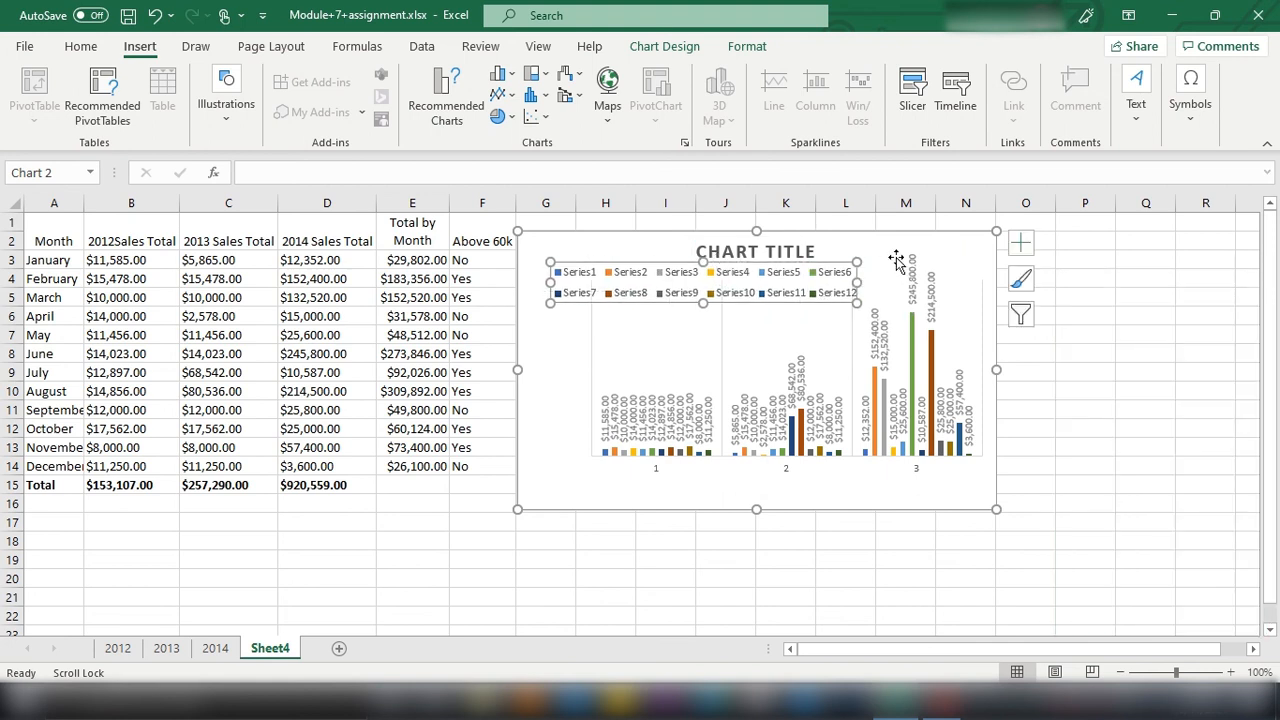
# Step: Replace the placeholder chart title with SALES TOTAL FOR EACH YEAR
pyautogui.click(766, 256)
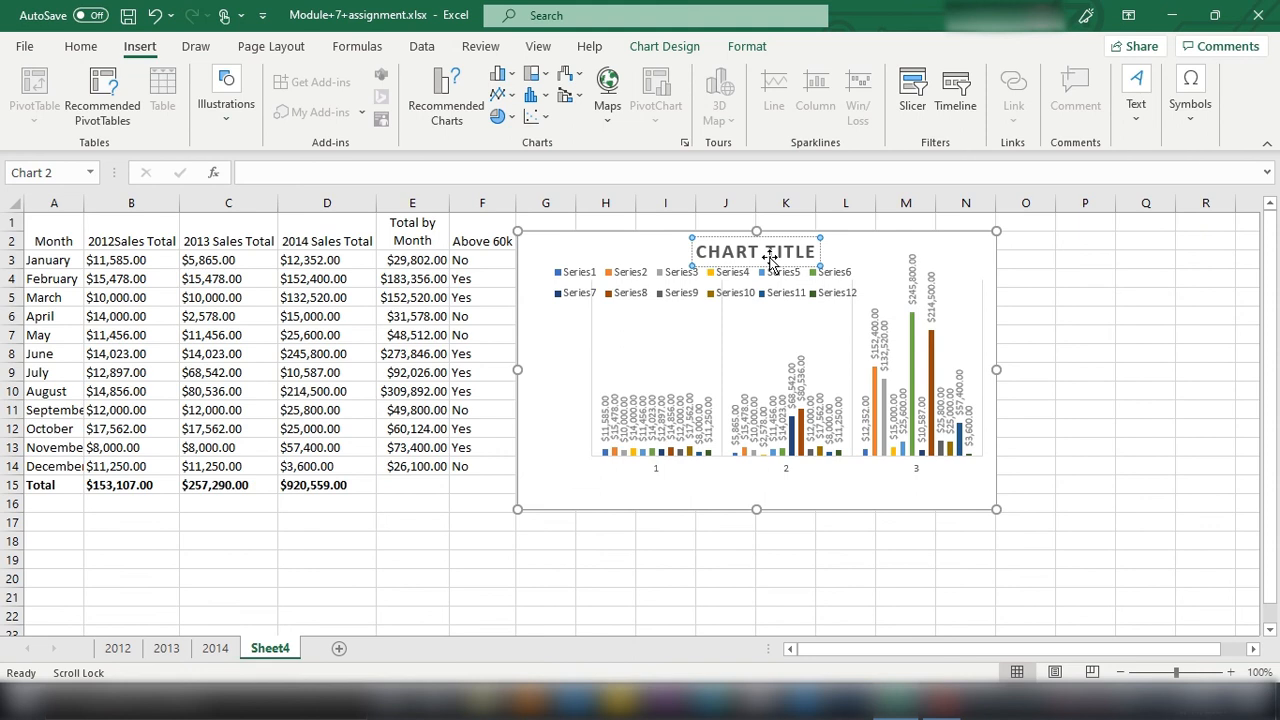
pyautogui.doubleClick(770, 258)
pyautogui.moveTo(768, 256); pyautogui.dragTo(812, 256)
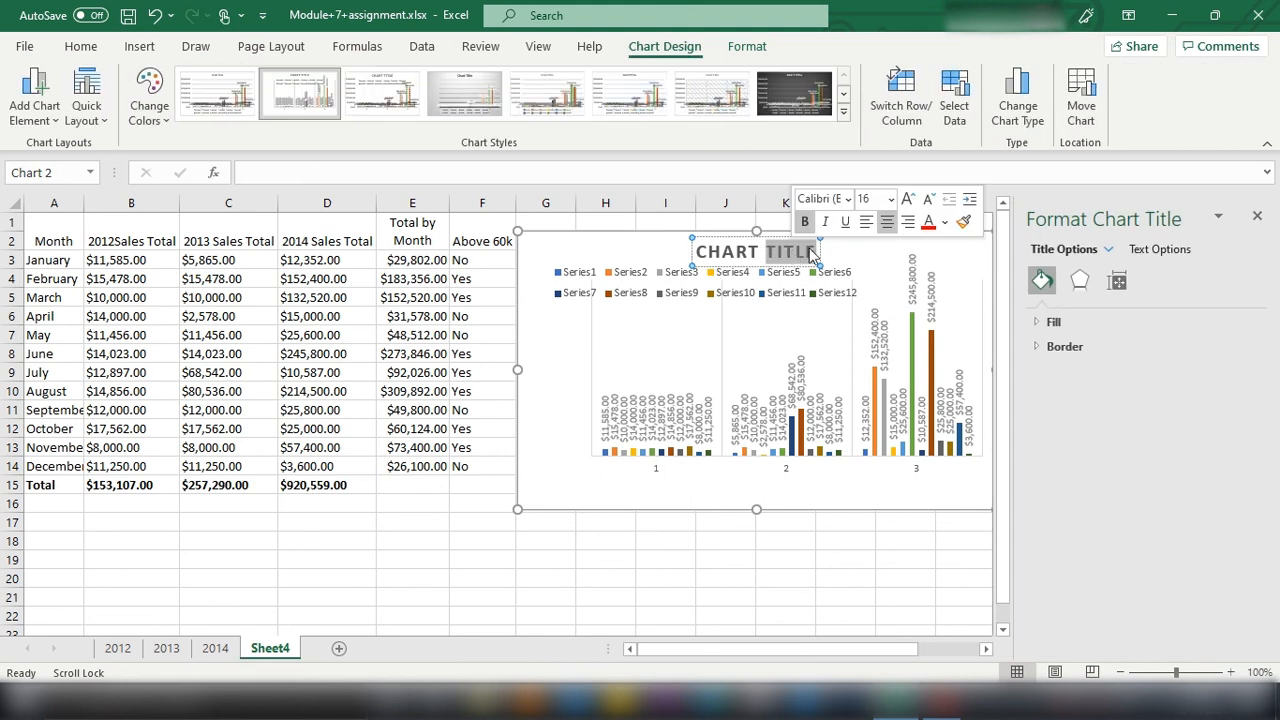
pyautogui.press('BackSpace')
pyautogui.press('BackSpace')
pyautogui.press('BackSpace')
pyautogui.press('BackSpace')
pyautogui.press('BackSpace')
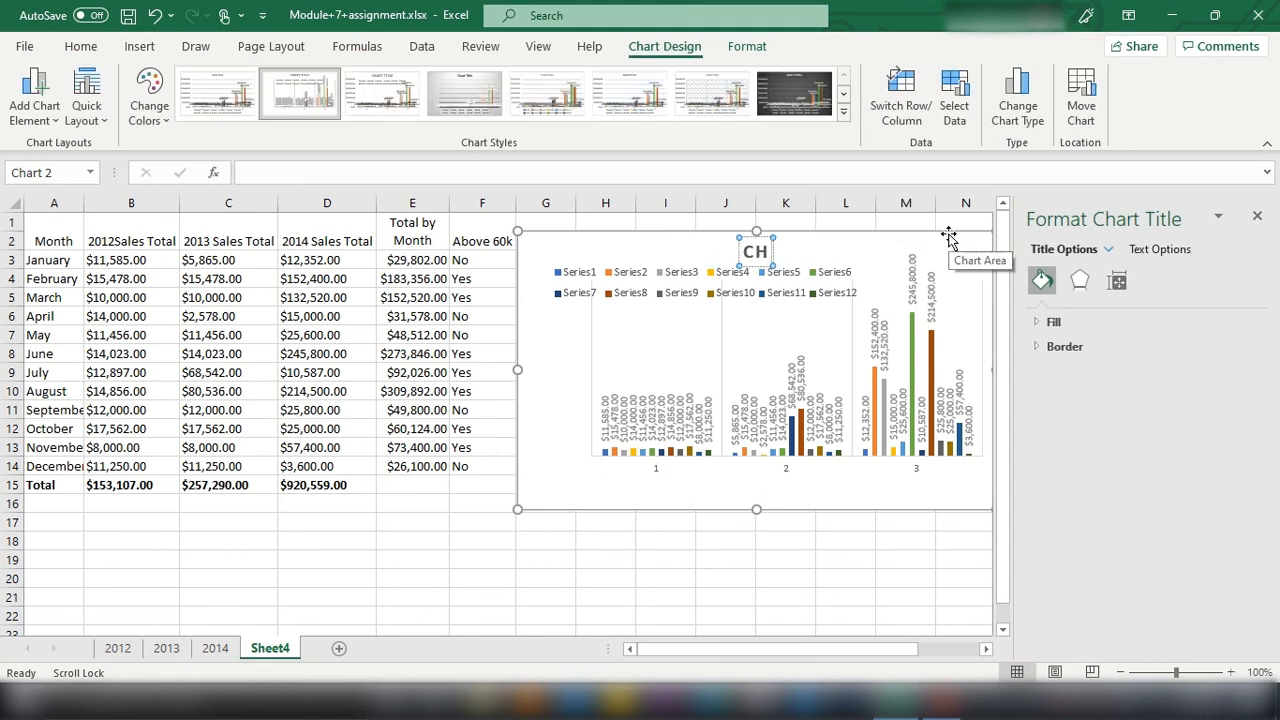
pyautogui.press('BackSpace')
pyautogui.press('BackSpace')
pyautogui.write('SALES')
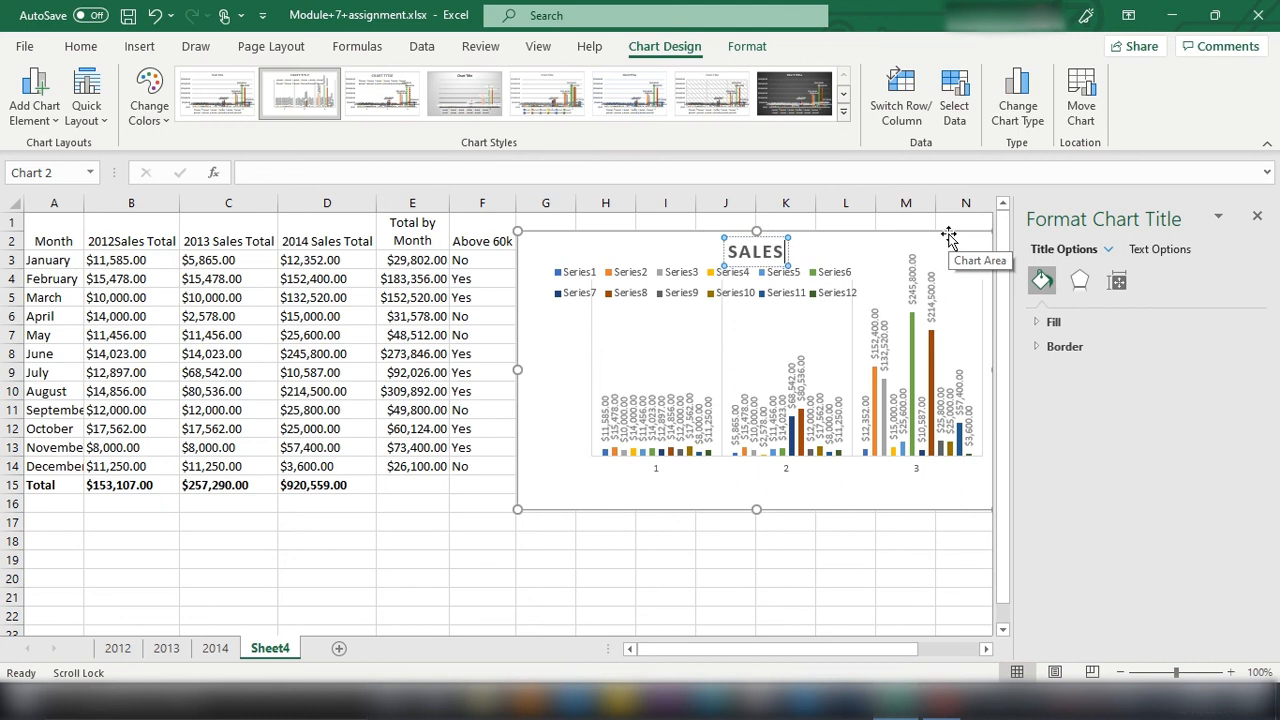
pyautogui.write(' TOL')
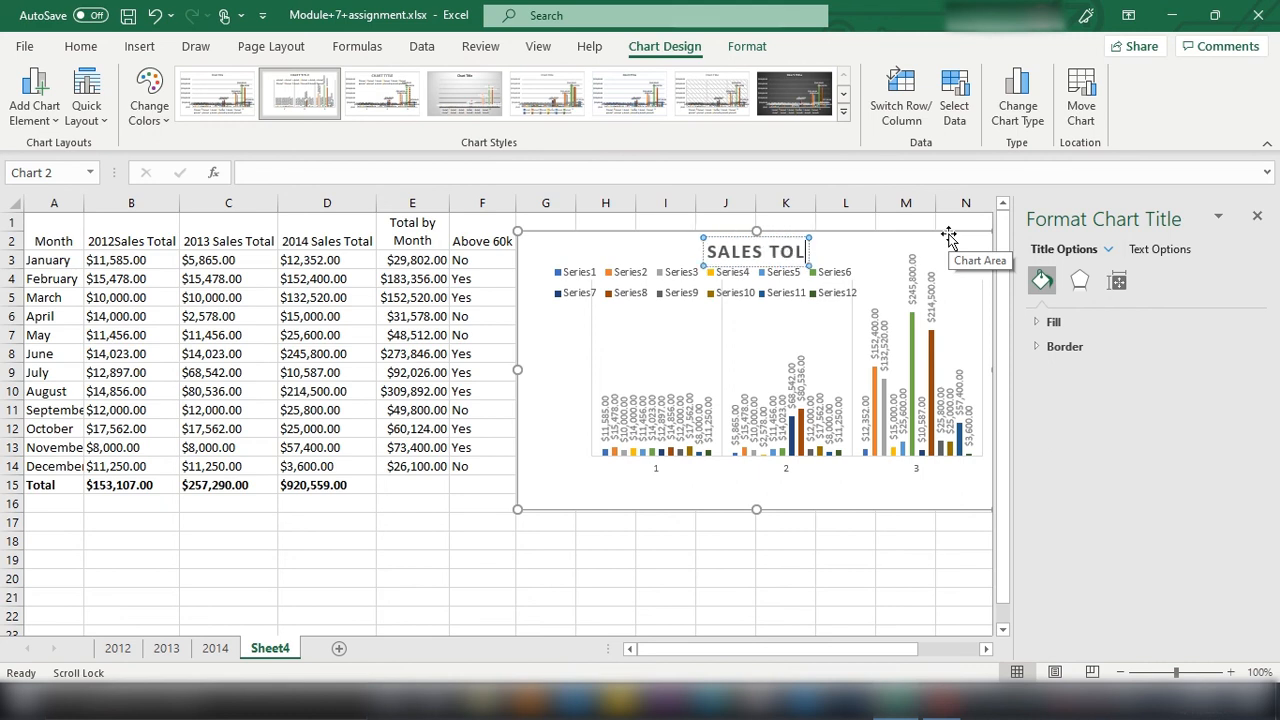
pyautogui.press('BackSpace')
pyautogui.write('TAL')
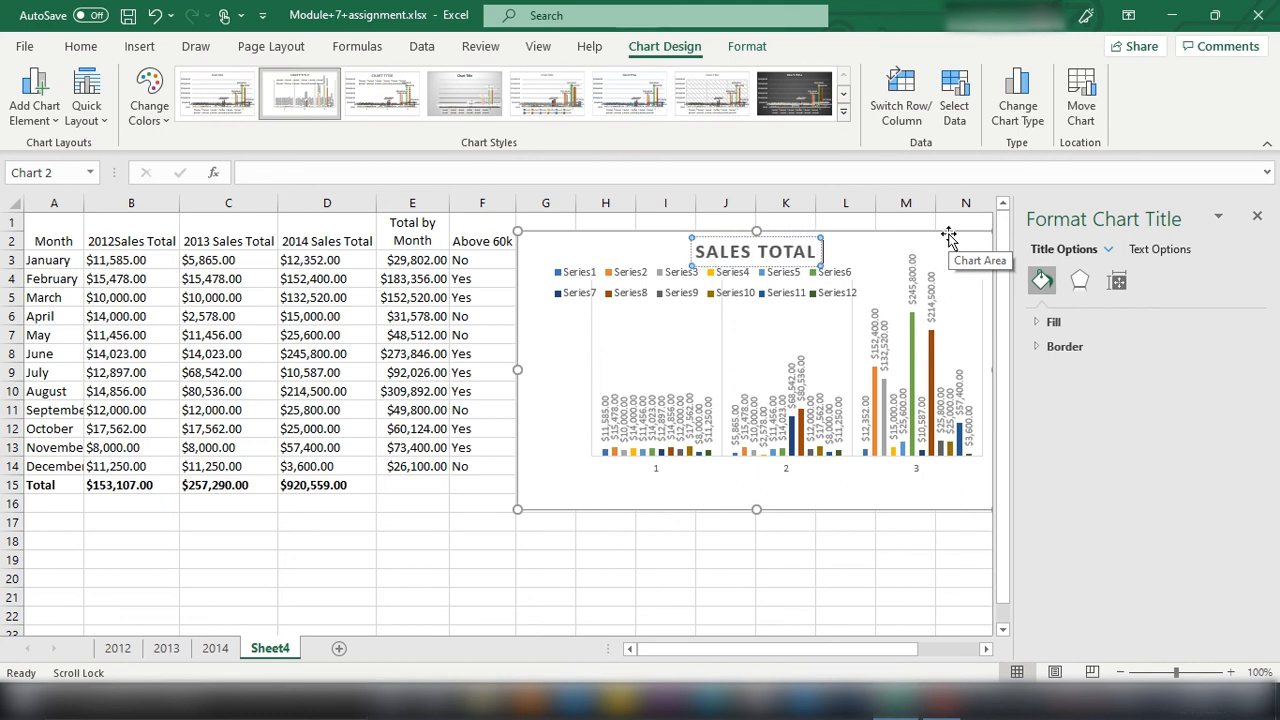
pyautogui.write(' FOR EARC')
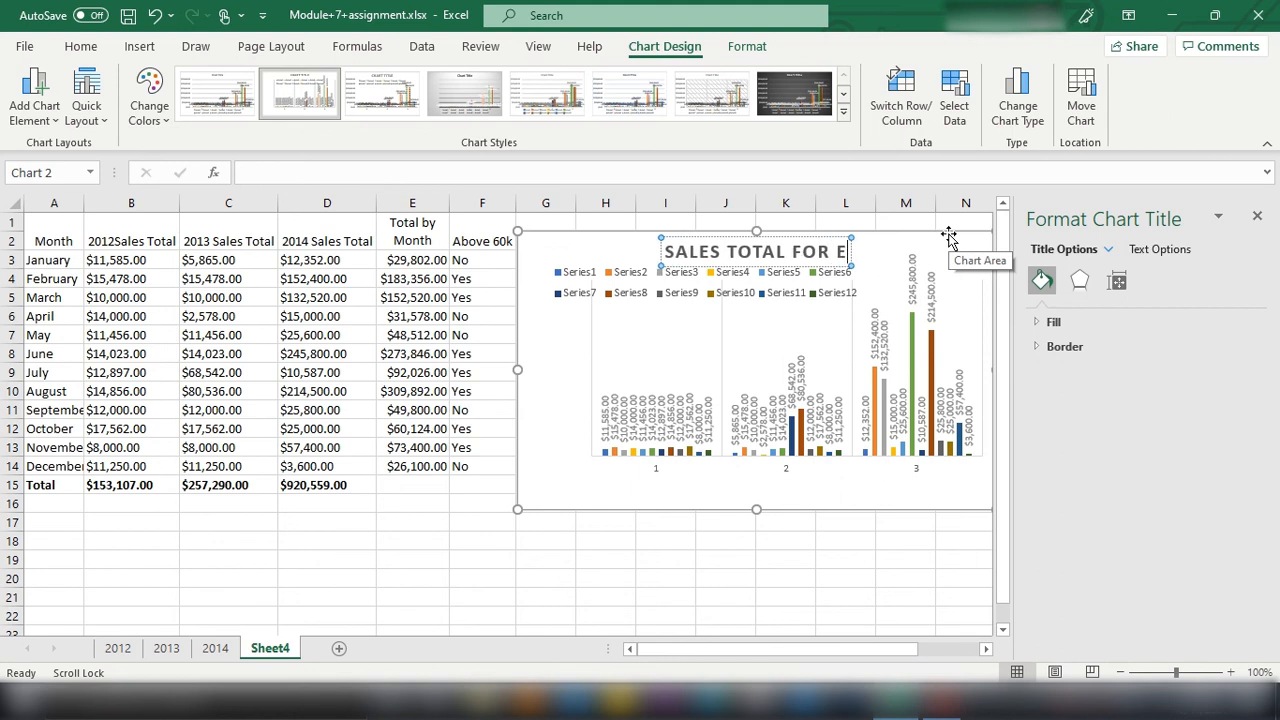
pyautogui.press('BackSpace')
pyautogui.press('BackSpace')
pyautogui.write('CH')
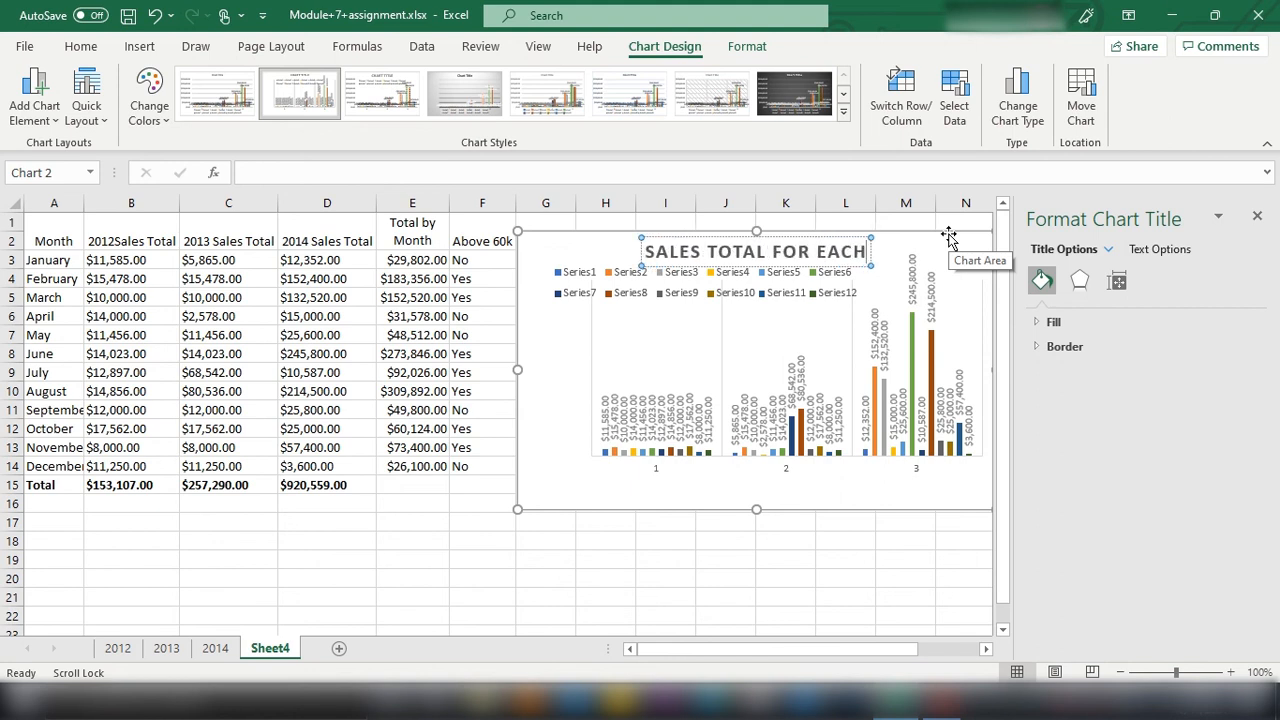
pyautogui.write(' YEAR')
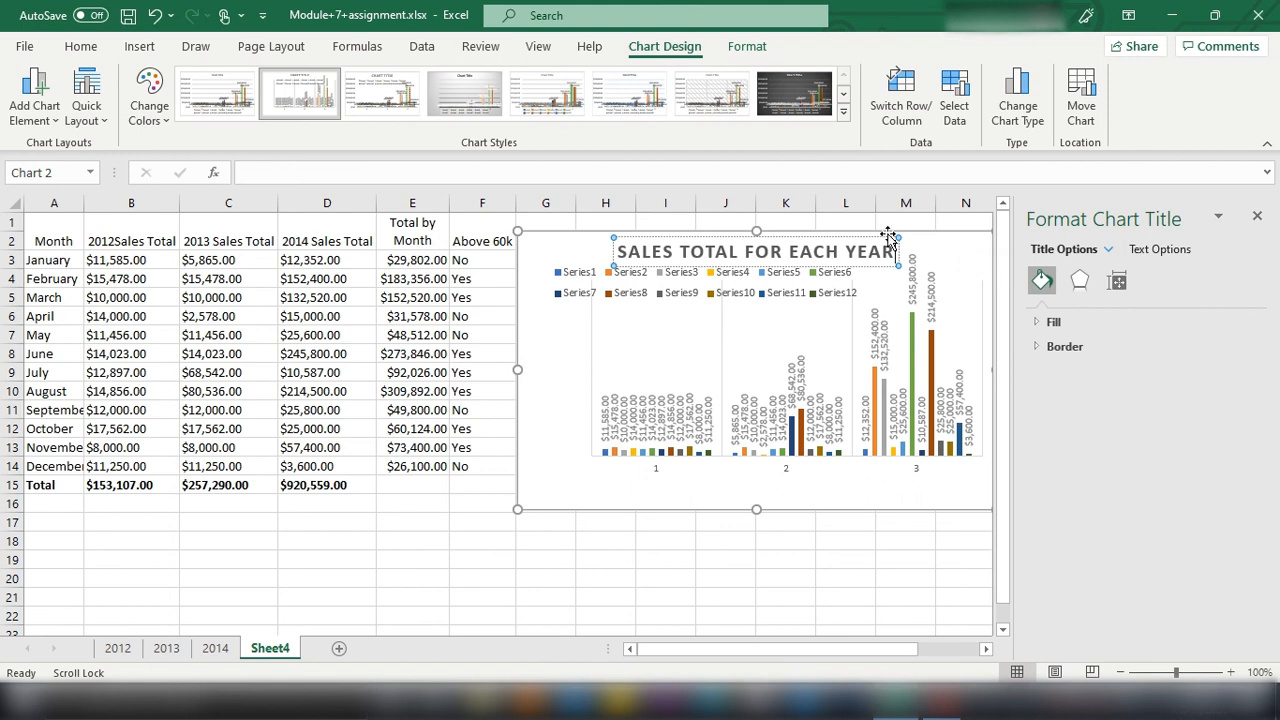
pyautogui.click(930, 266)
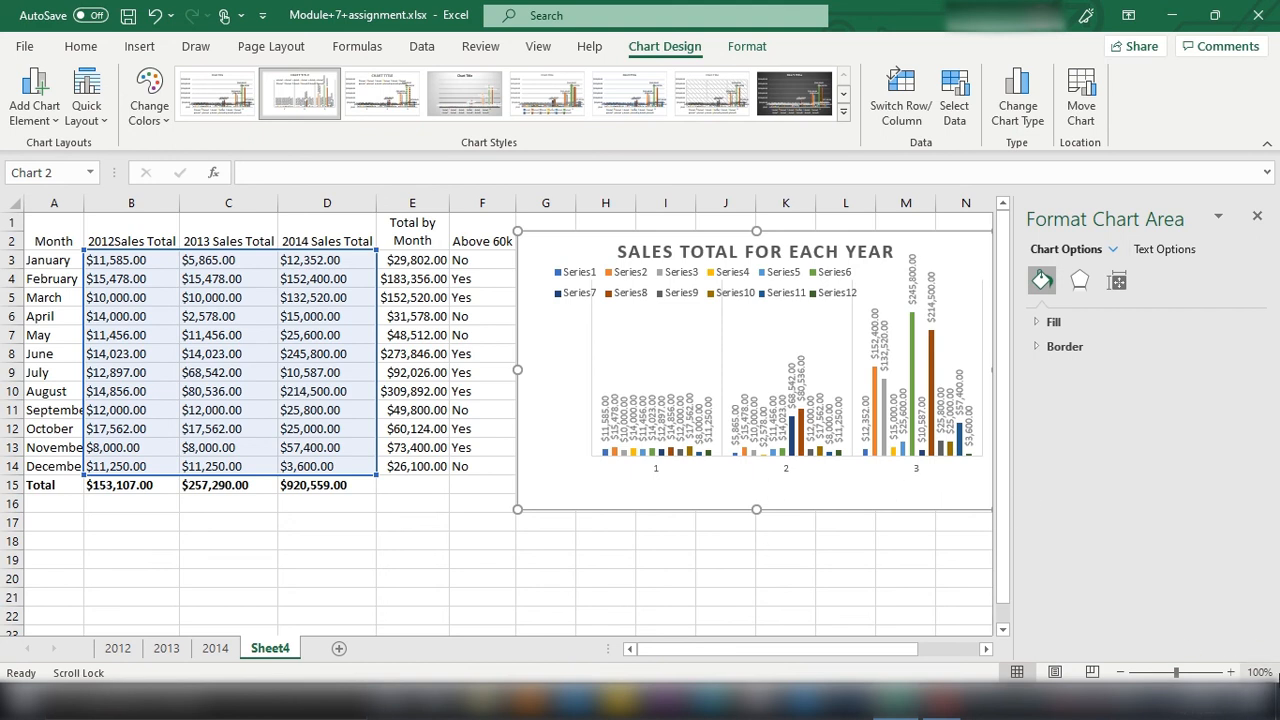
pyautogui.click(608, 628)
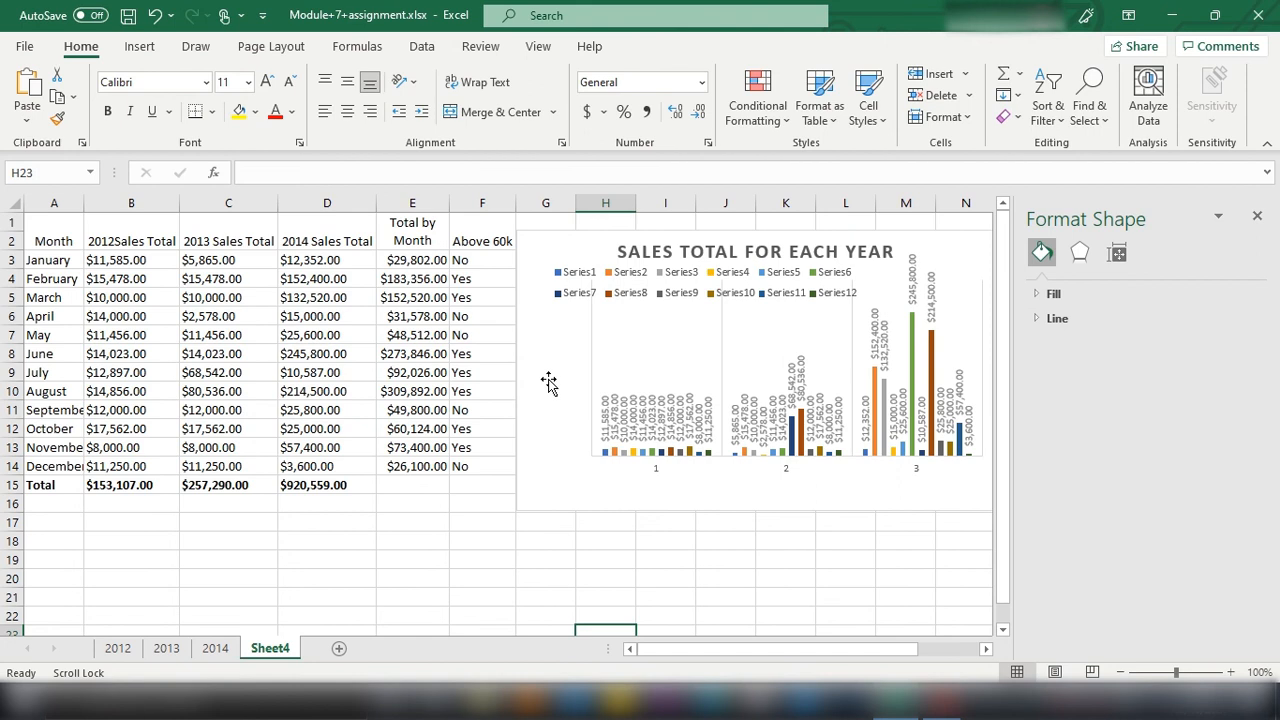
pyautogui.click(765, 310)
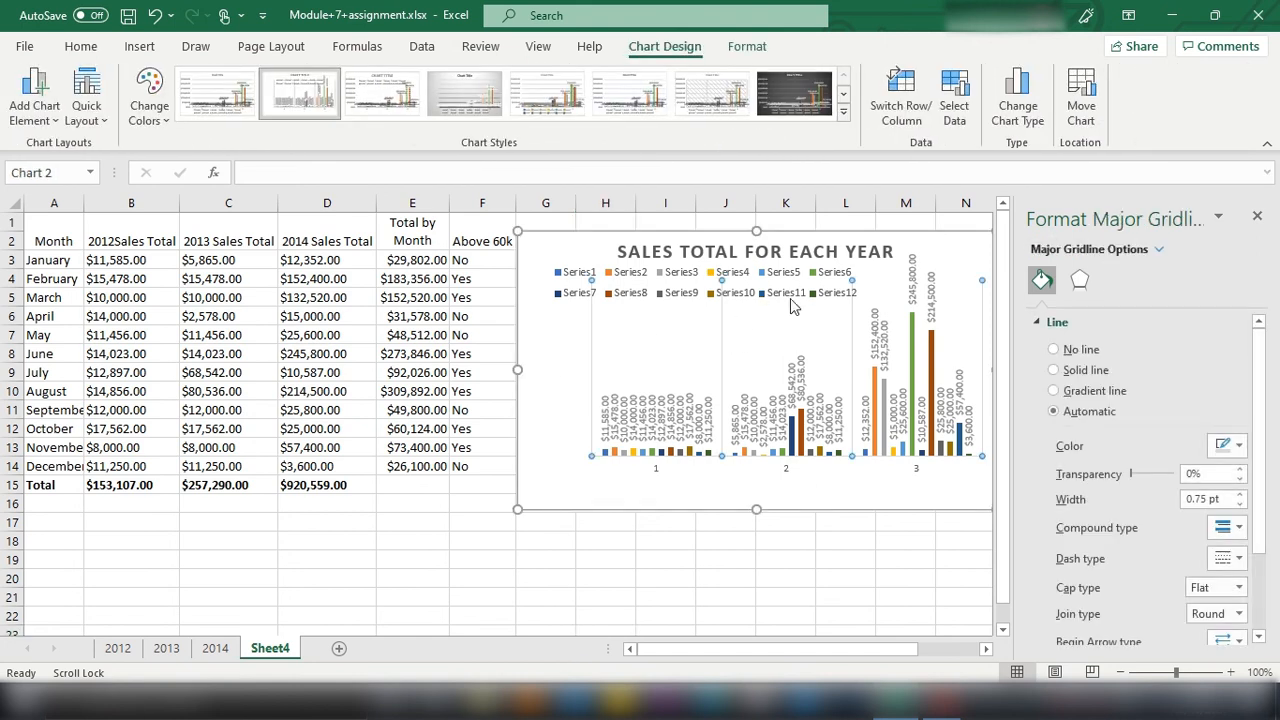